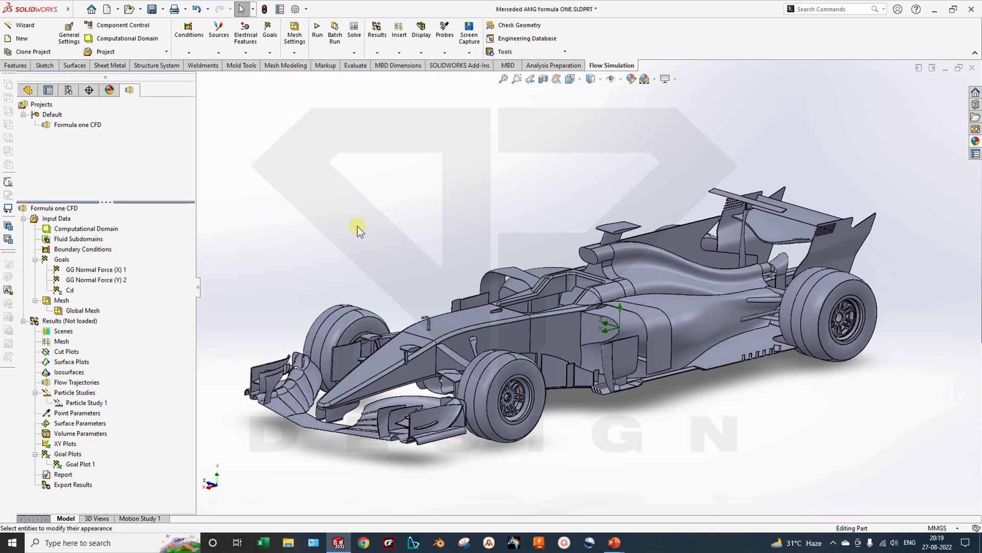
- Open the project's general settings and review the analysis type, the project fluid and the flow type
mouse_move(478, 275)
middle_down()
mouse_move(460, 279)
mouse_move(486, 270)
mouse_move(477, 286)
middle_up()
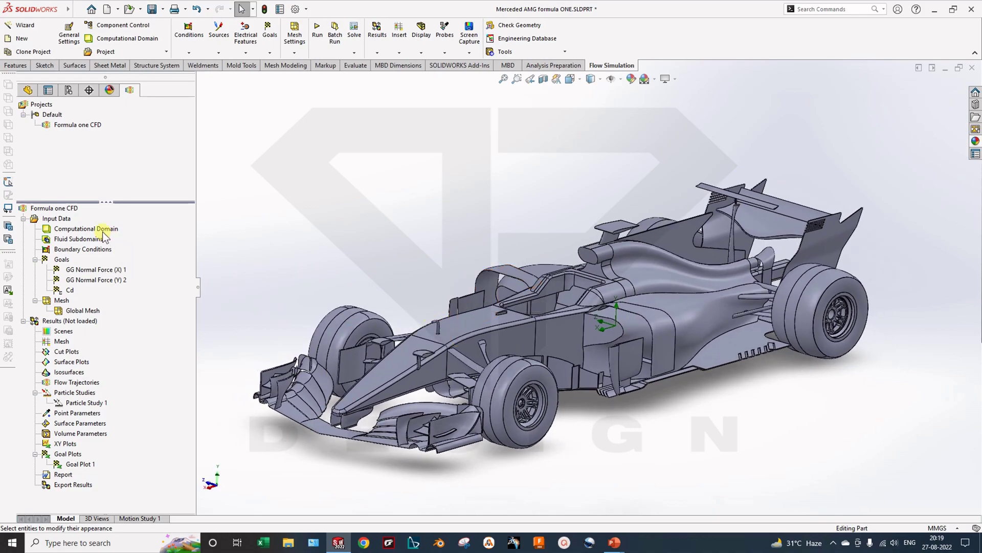
right_click(58, 220)
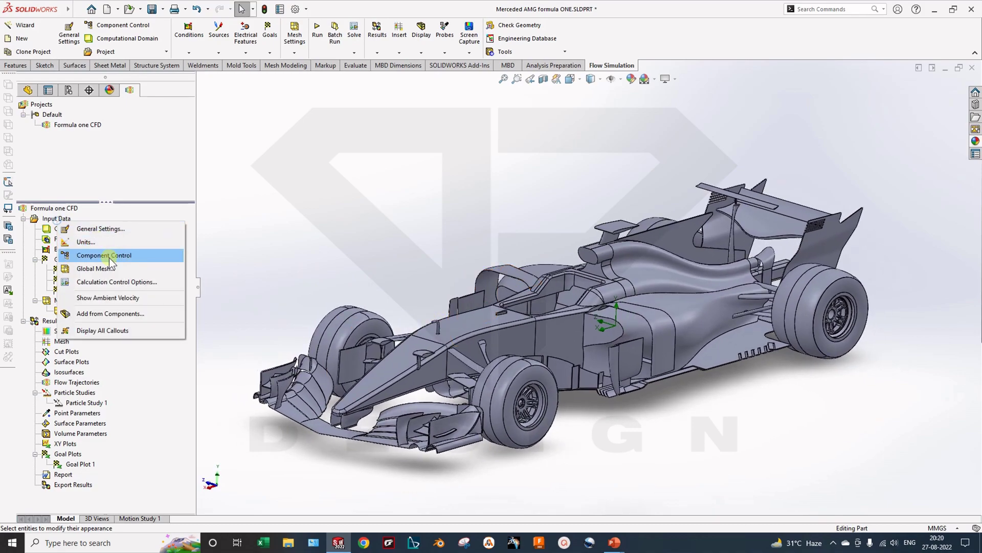
click(106, 228)
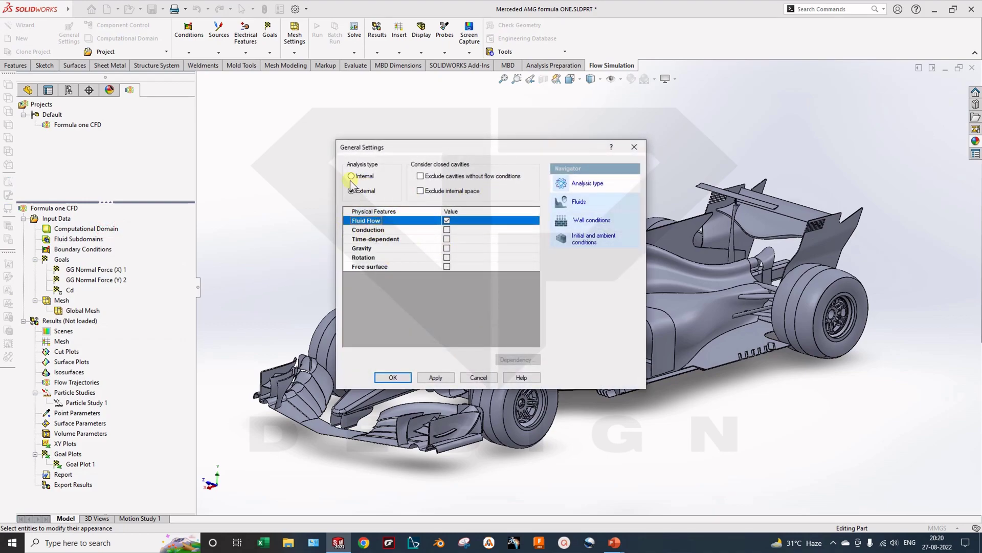
click(598, 207)
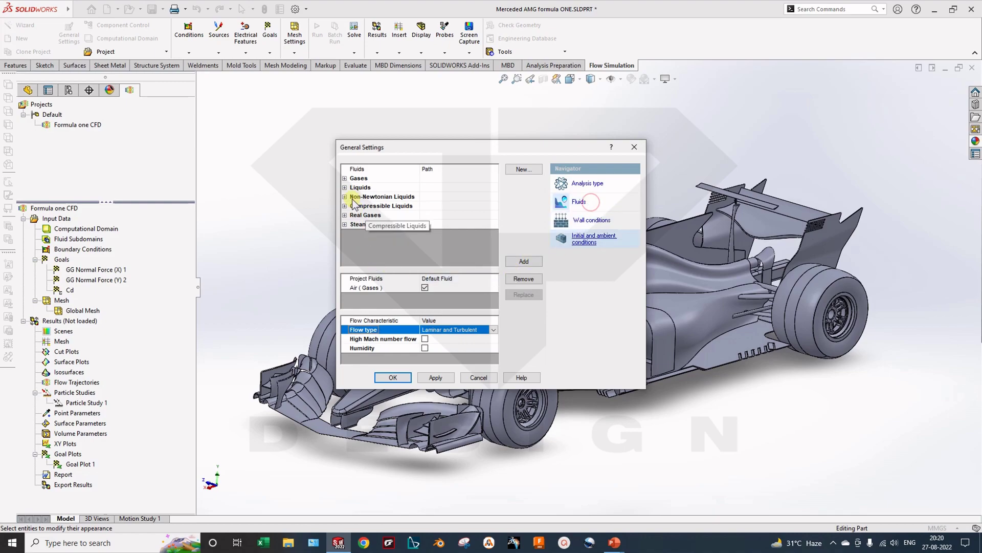
click(376, 290)
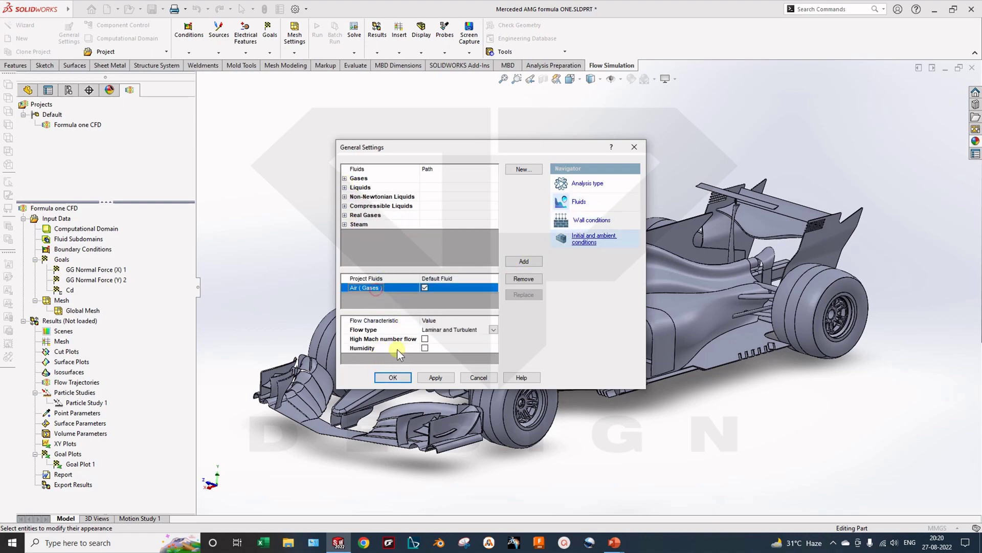
click(453, 330)
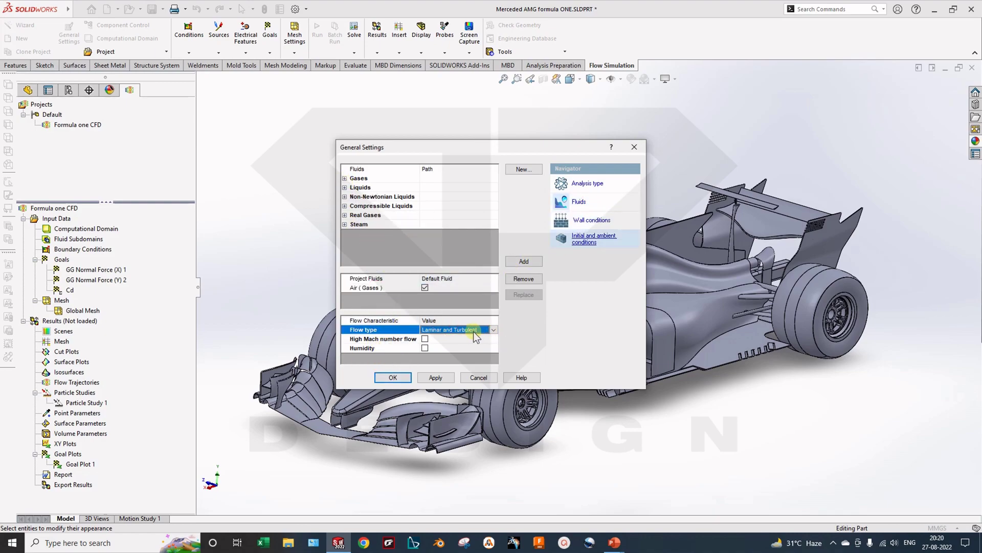
- Set the ambient velocity in the X direction to -100 m/s in the initial and ambient conditions
click(576, 235)
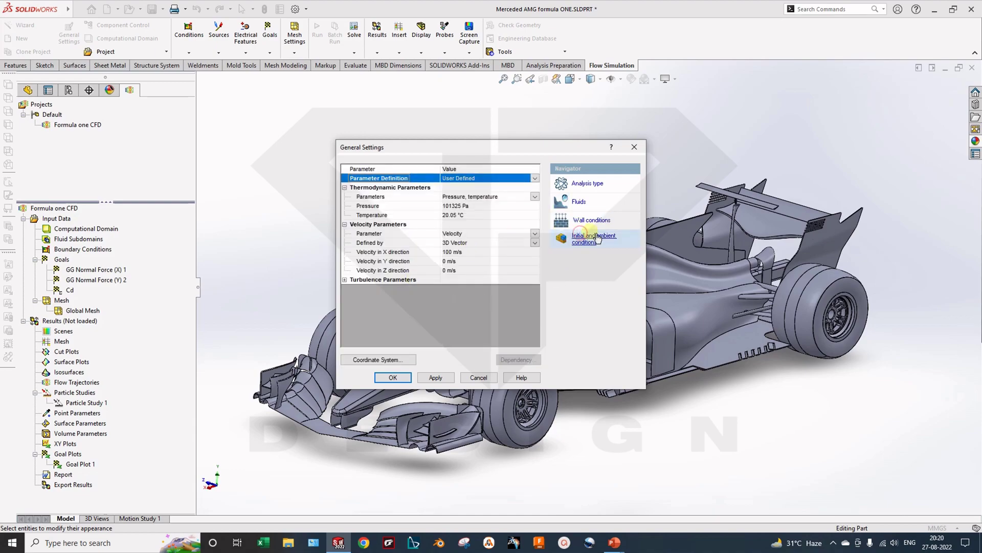
click(463, 253)
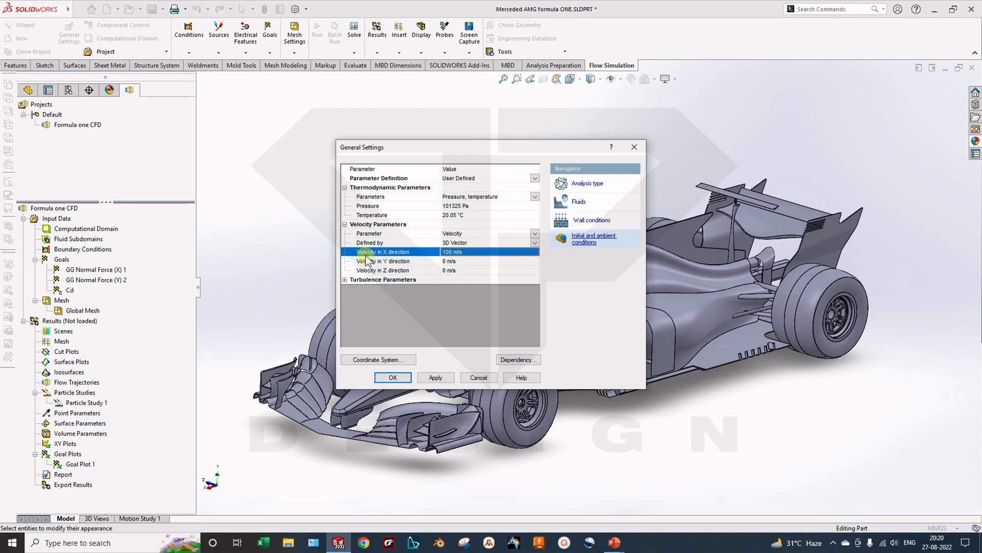
middle_drag(257, 457, 204, 492)
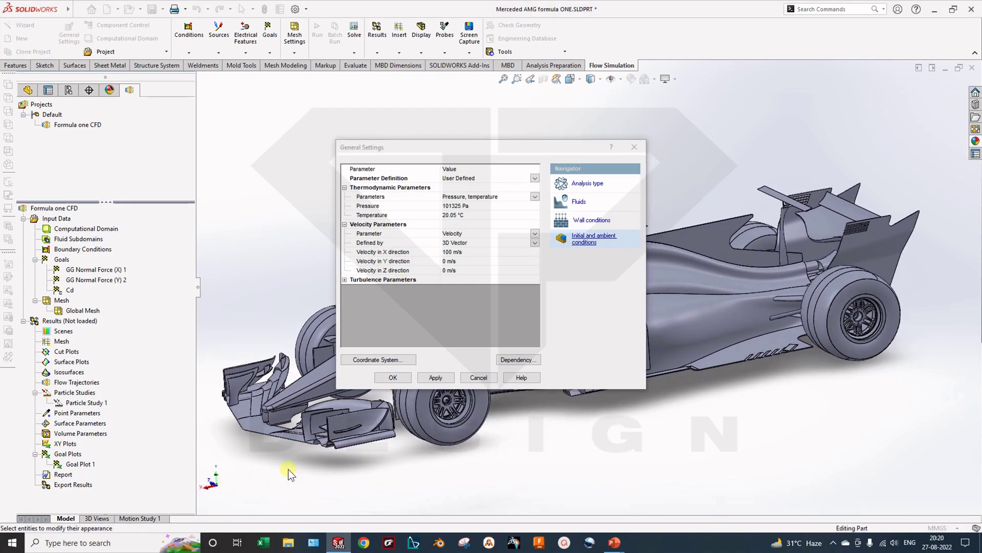
drag(444, 148, 89, 176)
middle_drag(351, 263, 416, 389)
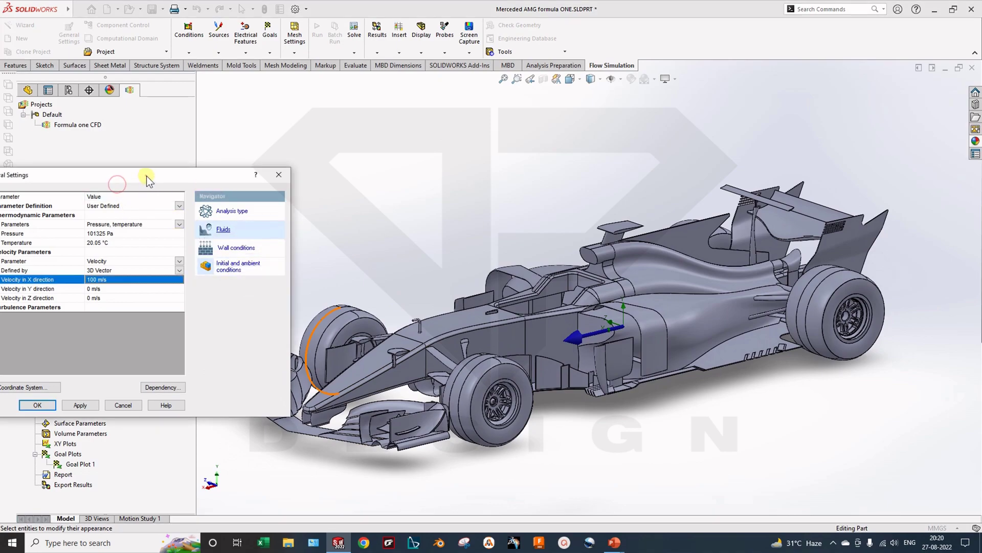
drag(147, 176, 233, 181)
click(193, 286)
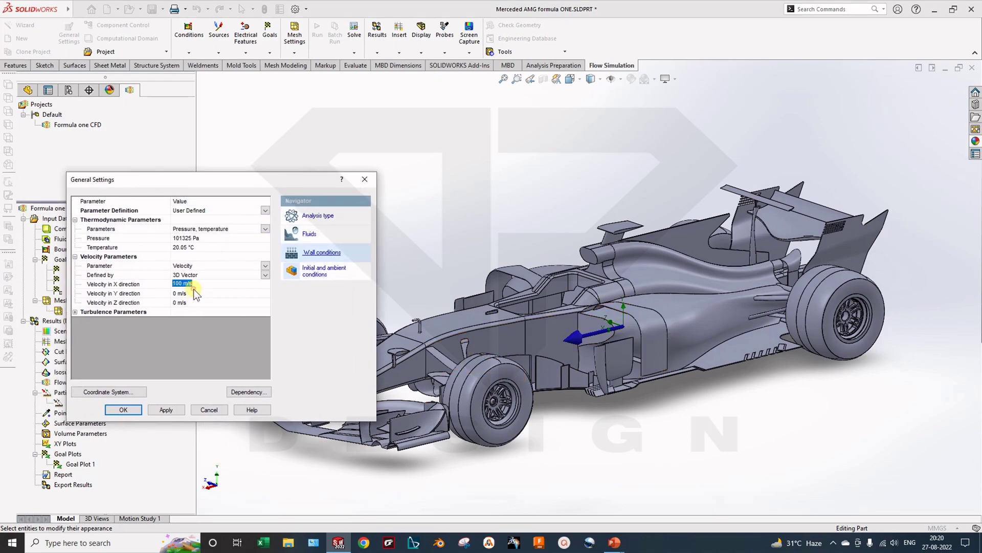
text(-100)
key(Return)
- Check the velocity arrow's direction relative to the car, and apply and close the general settings
middle_drag(679, 356, 475, 465)
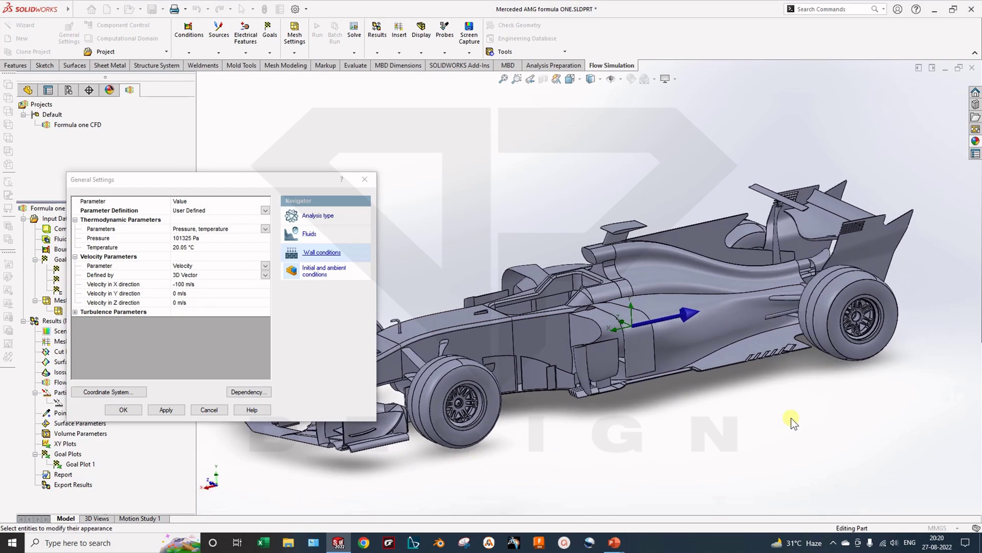
middle_drag(785, 420, 458, 455)
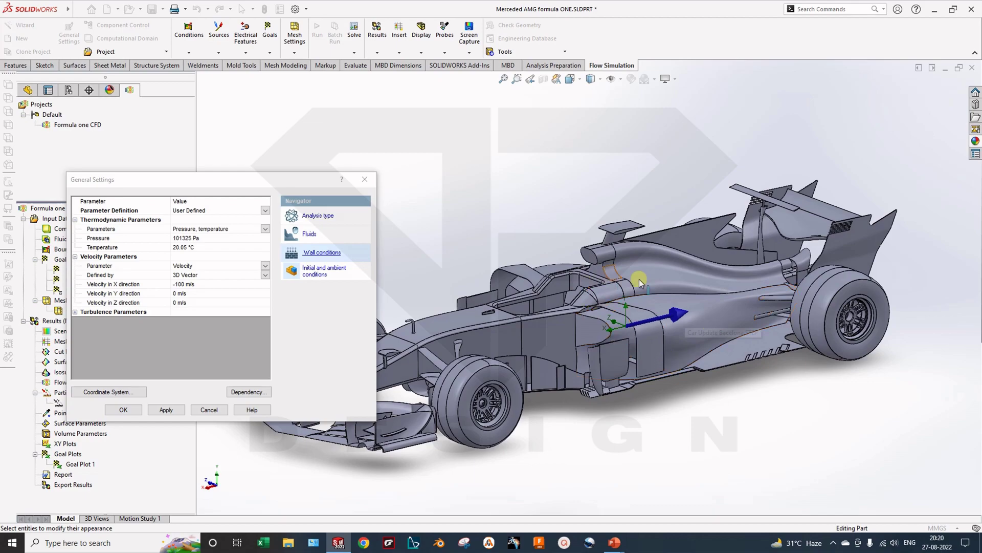
mouse_move(656, 307)
middle_down()
mouse_move(637, 249)
mouse_move(665, 316)
middle_up()
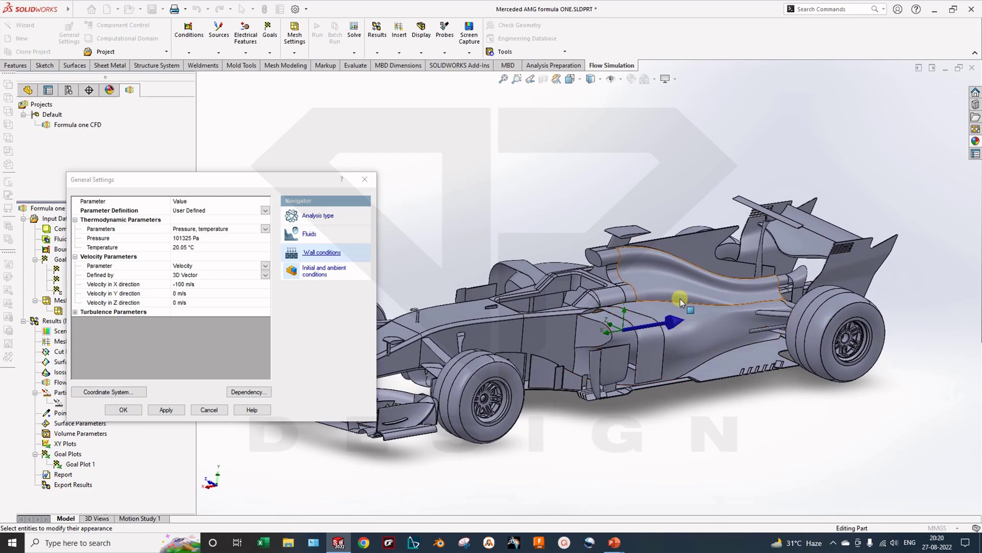
middle_drag(675, 353, 643, 344)
click(166, 409)
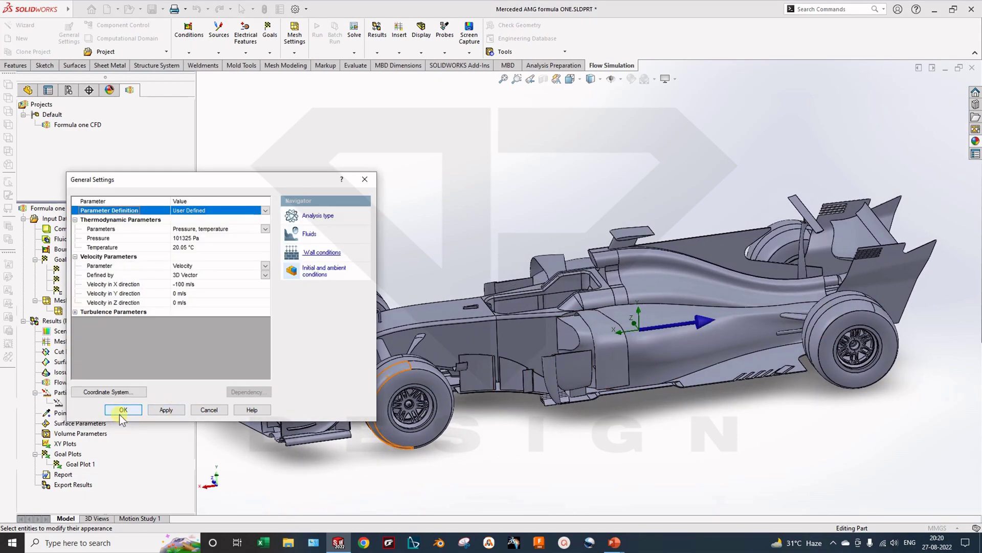
click(119, 413)
- Start a new boundary condition and review the wall and flow opening types, including Inlet Mass Flux
middle_drag(648, 458, 591, 453)
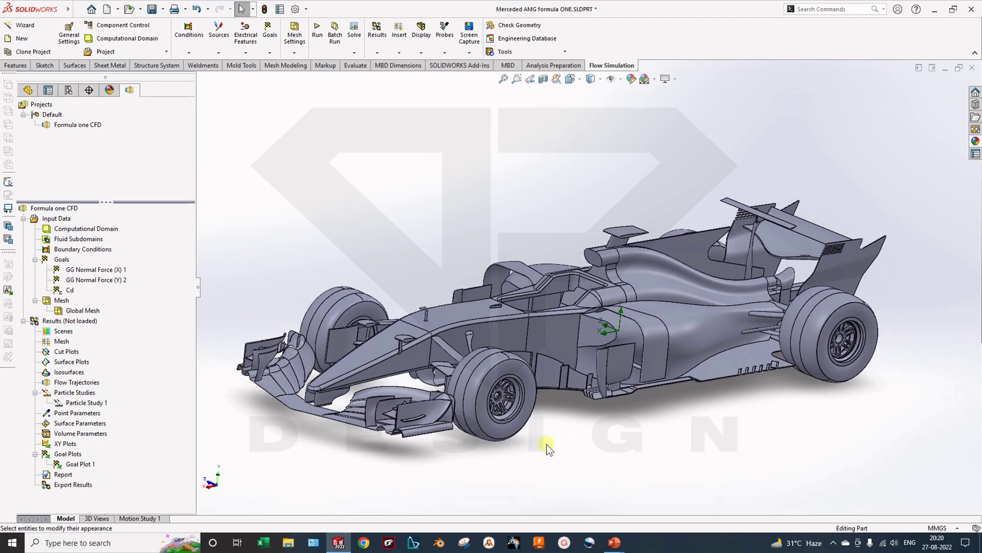
middle_drag(488, 406, 430, 415)
right_click(80, 250)
click(104, 257)
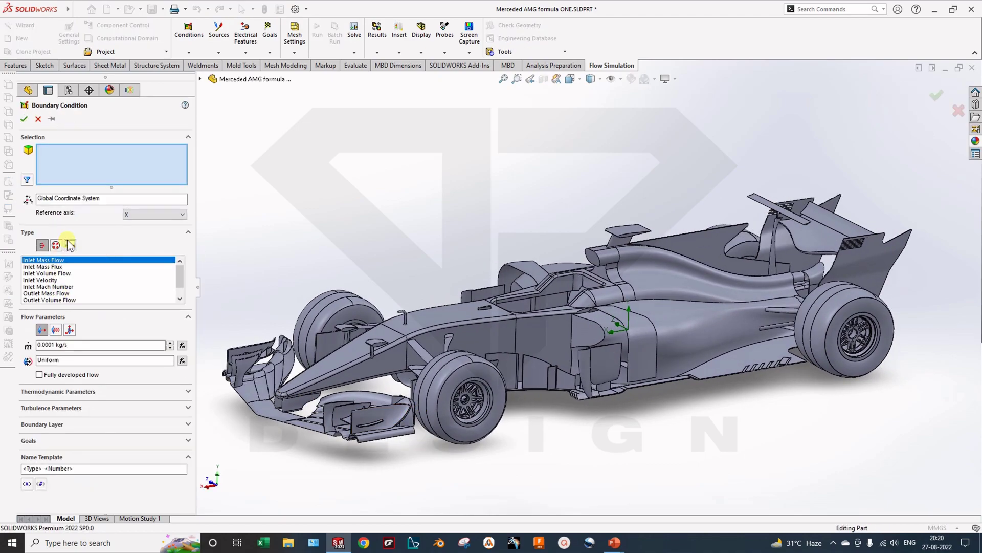
click(71, 245)
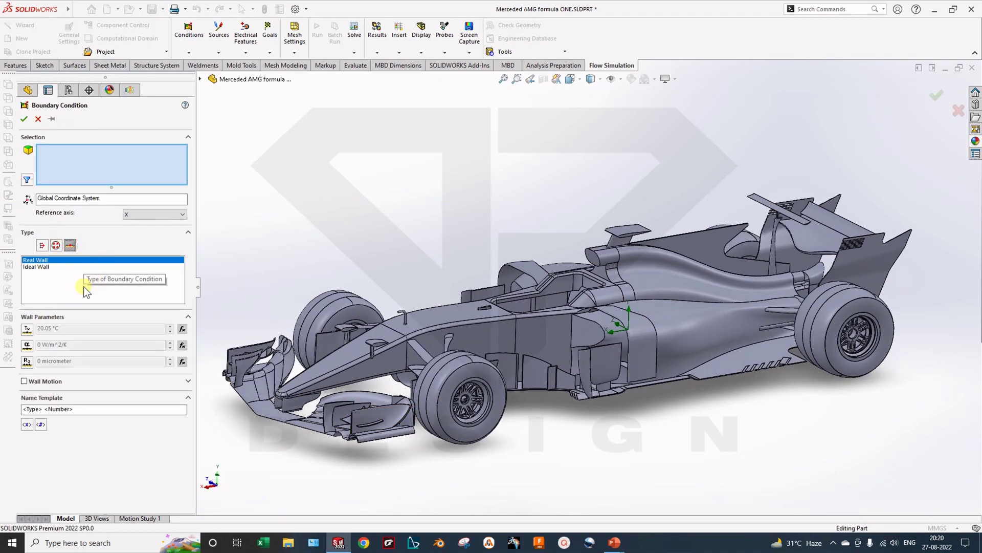
click(42, 245)
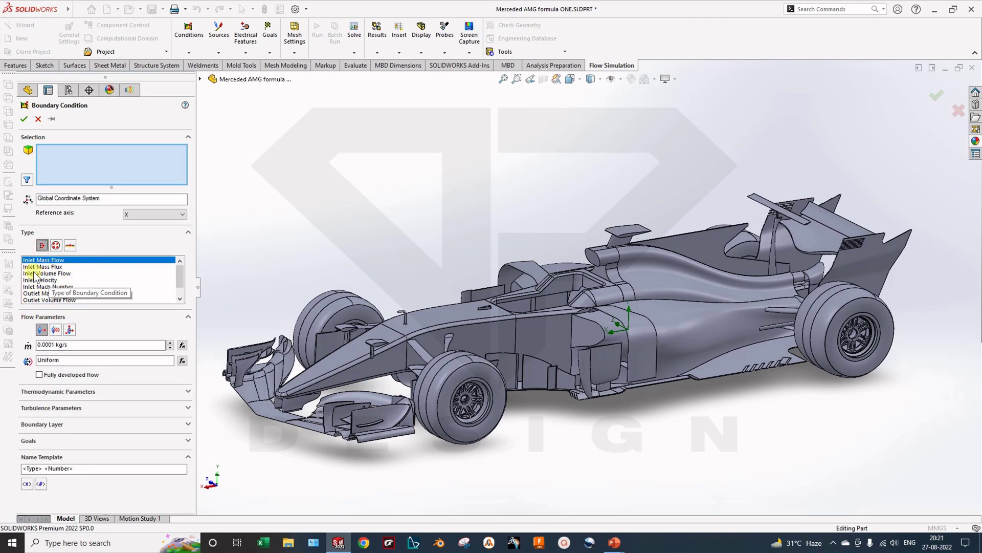
click(52, 267)
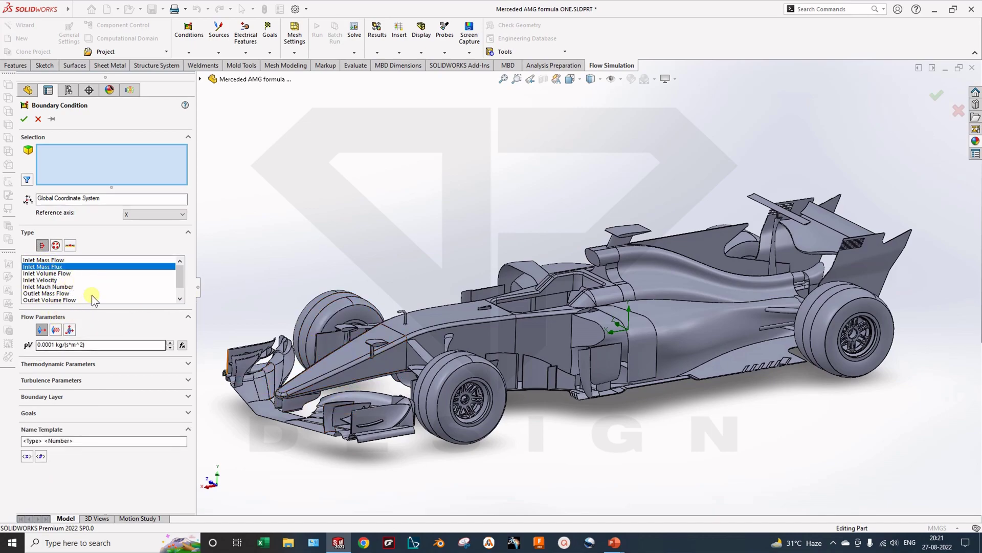
middle_drag(375, 344, 341, 351)
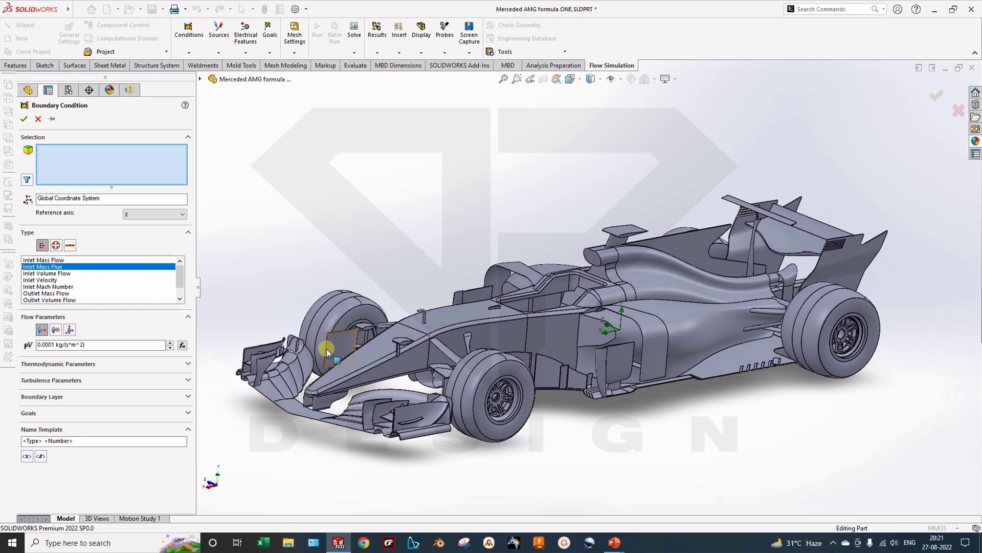
- Review the pressure opening types and compare the Real Wall and Ideal Wall boundary conditions
click(56, 246)
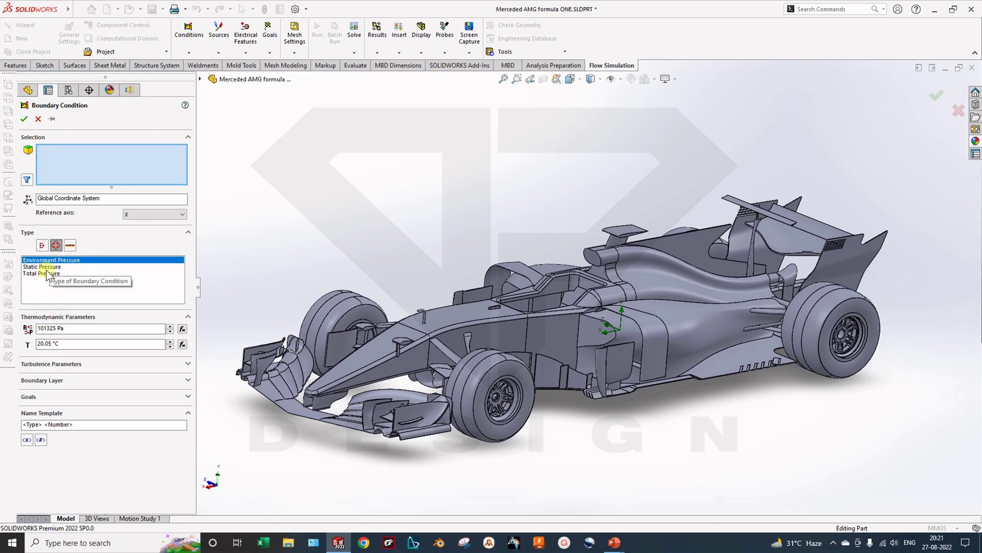
click(71, 245)
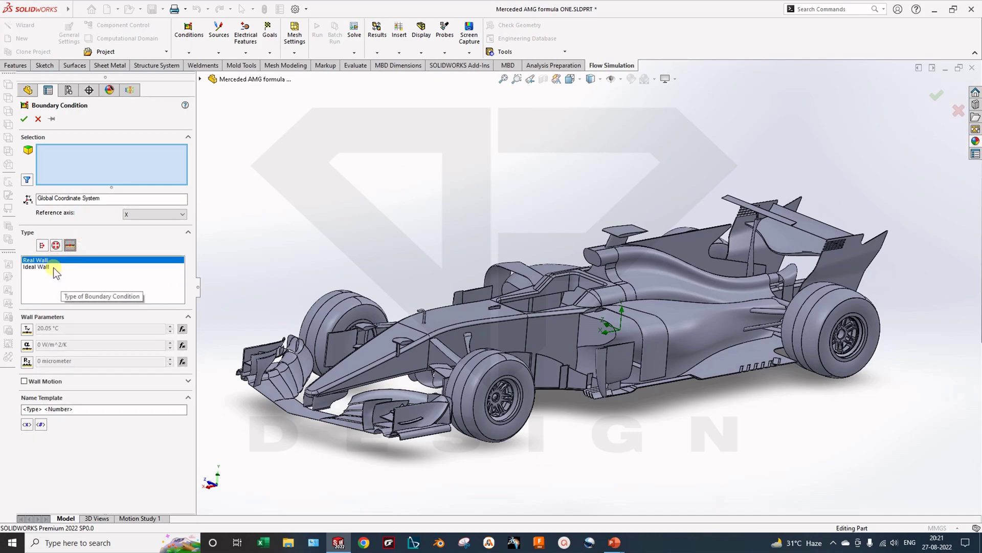
click(44, 266)
click(48, 260)
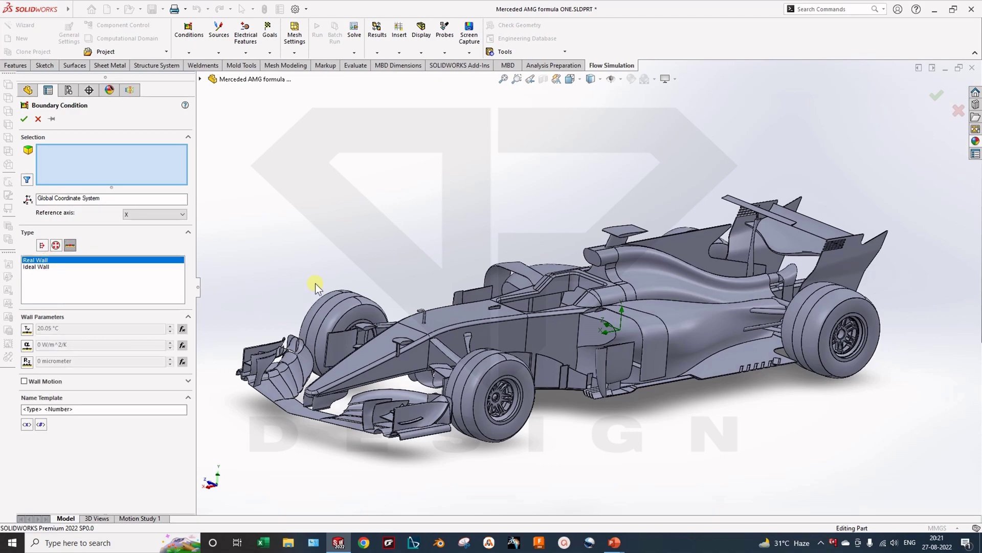
middle_drag(339, 294, 353, 294)
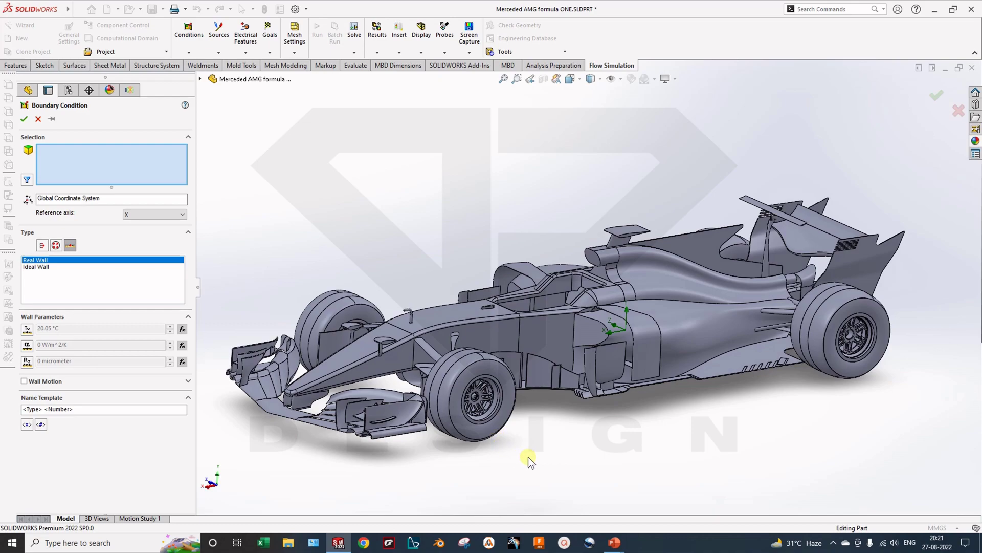
- Switch to PowerPoint, leave the slide show, and draw a vertical line about 7.41 cm high beside the drag coefficient formula
key(alt+Tab)
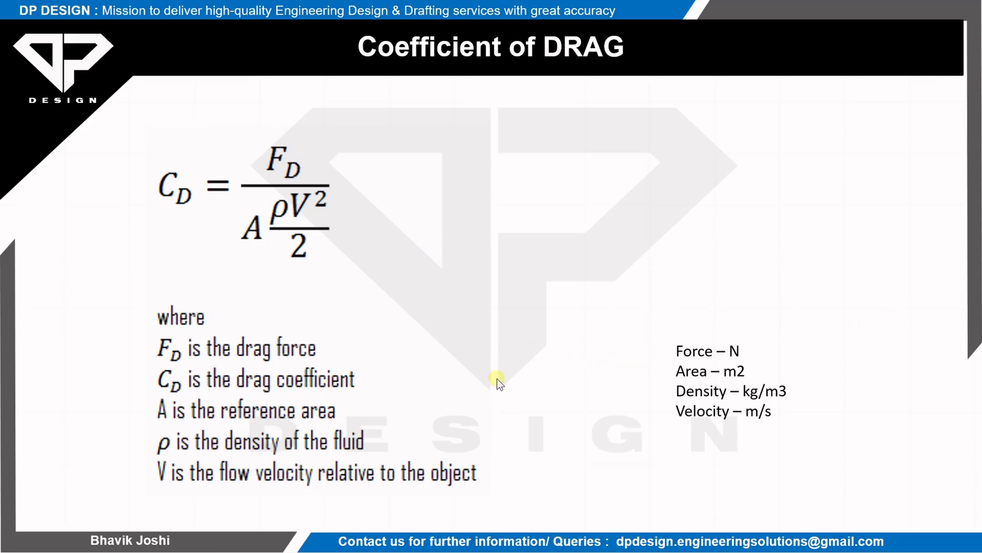
key(Escape)
click(481, 43)
drag(613, 183, 613, 323)
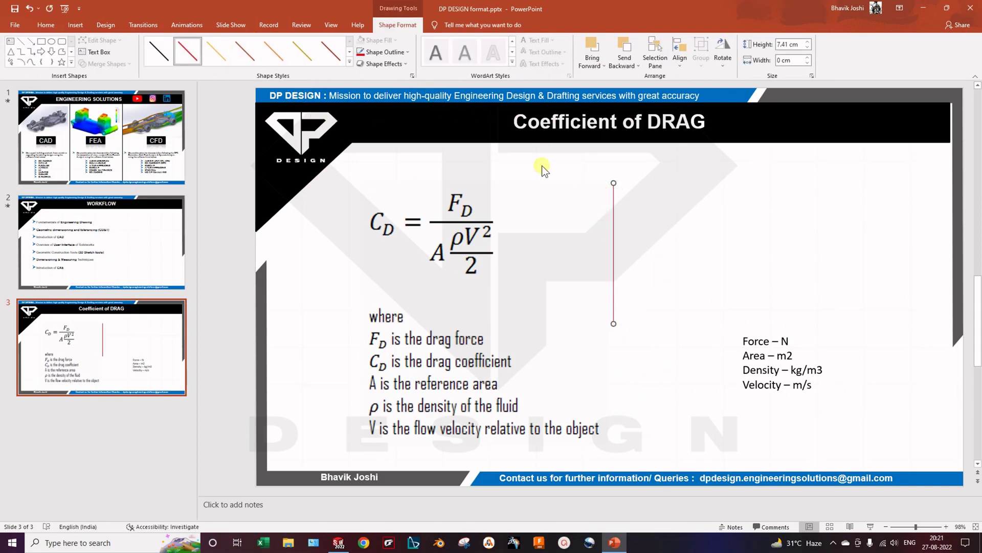
- Present the slide and use the red pen to sketch a horizontal ground line and five flow arrows from the vertical line
click(871, 526)
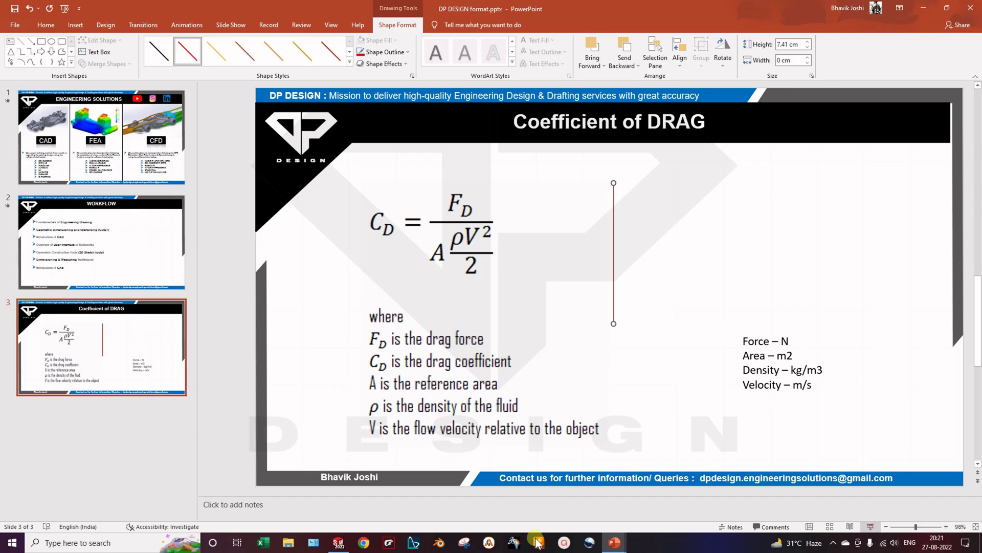
click(49, 542)
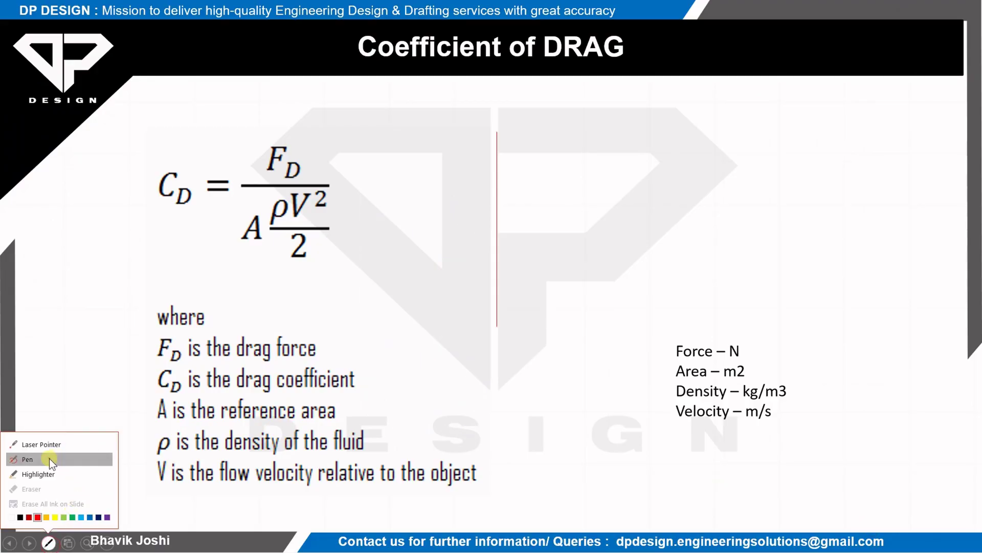
click(49, 458)
mouse_move(498, 139)
mouse_down()
mouse_move(529, 139)
mouse_move(533, 147)
mouse_move(523, 223)
mouse_up()
drag(490, 326, 978, 327)
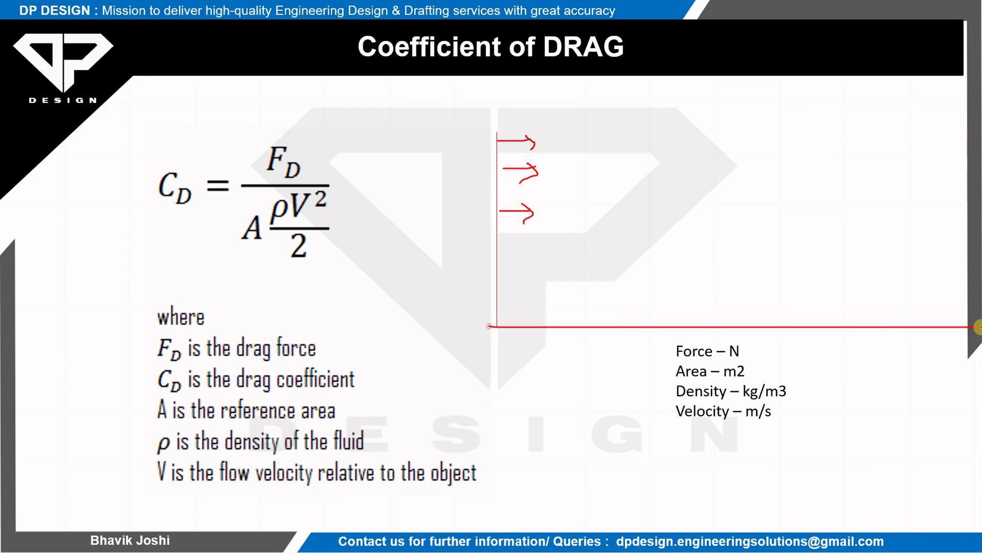
drag(462, 323, 898, 323)
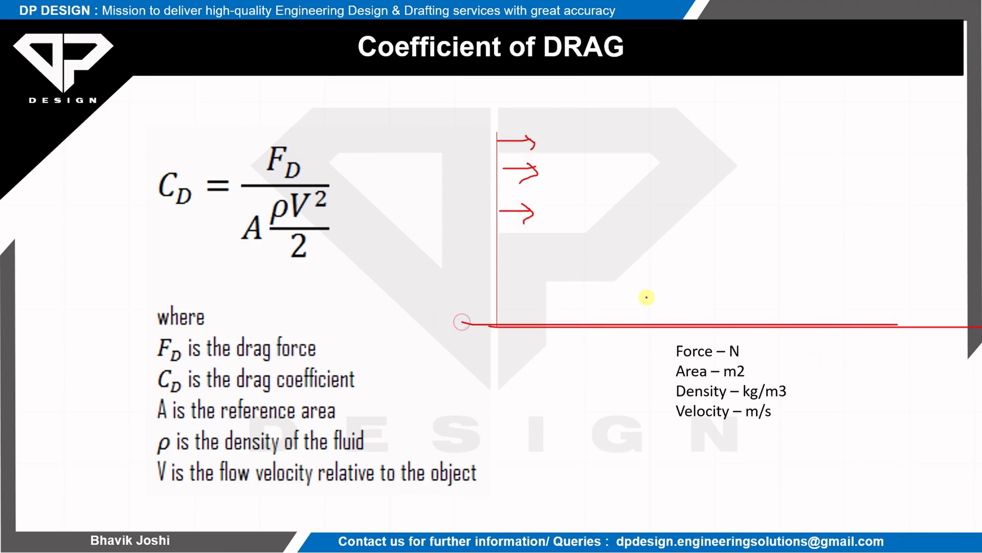
mouse_move(494, 261)
mouse_down()
mouse_move(533, 259)
mouse_move(527, 270)
mouse_up()
drag(492, 295, 535, 304)
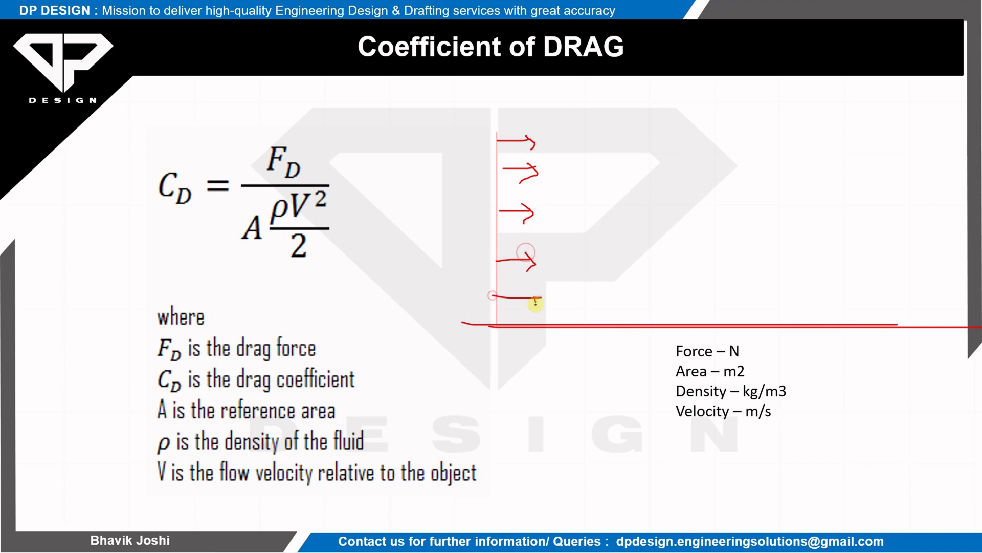
- Sketch a second vertical line farther downstream and handwrite "u=0" beside the first line and "u=y" beside the second
drag(721, 134, 721, 313)
mouse_move(423, 222)
mouse_down()
mouse_move(446, 221)
mouse_move(458, 256)
mouse_move(477, 229)
mouse_up()
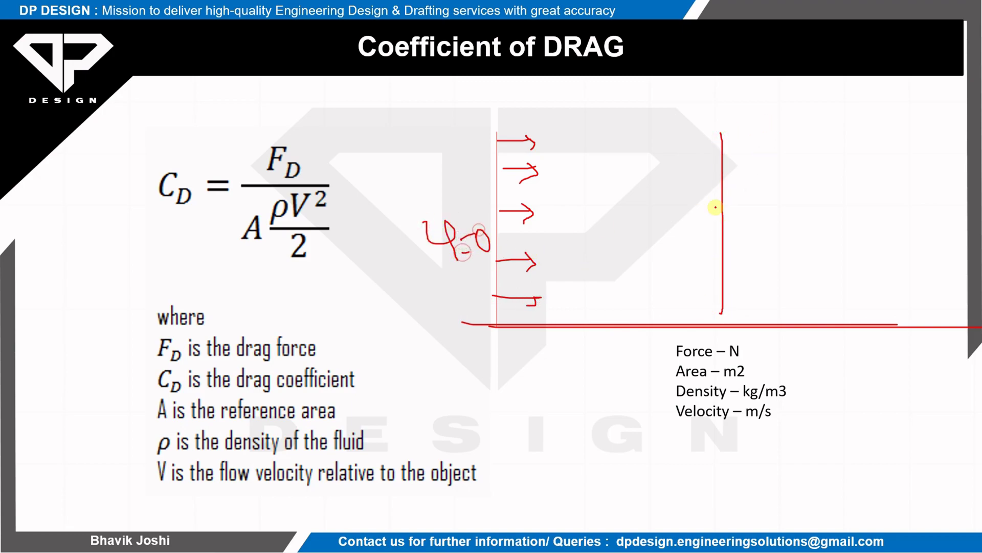
mouse_move(774, 155)
mouse_down()
mouse_move(781, 180)
mouse_move(814, 167)
mouse_up()
mouse_move(810, 160)
mouse_down()
mouse_move(849, 192)
mouse_move(865, 177)
mouse_up()
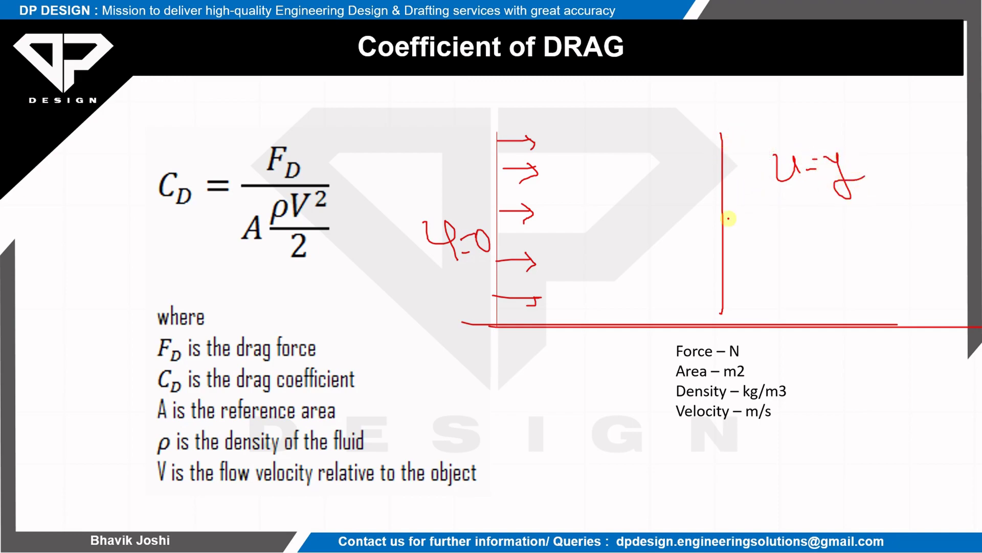
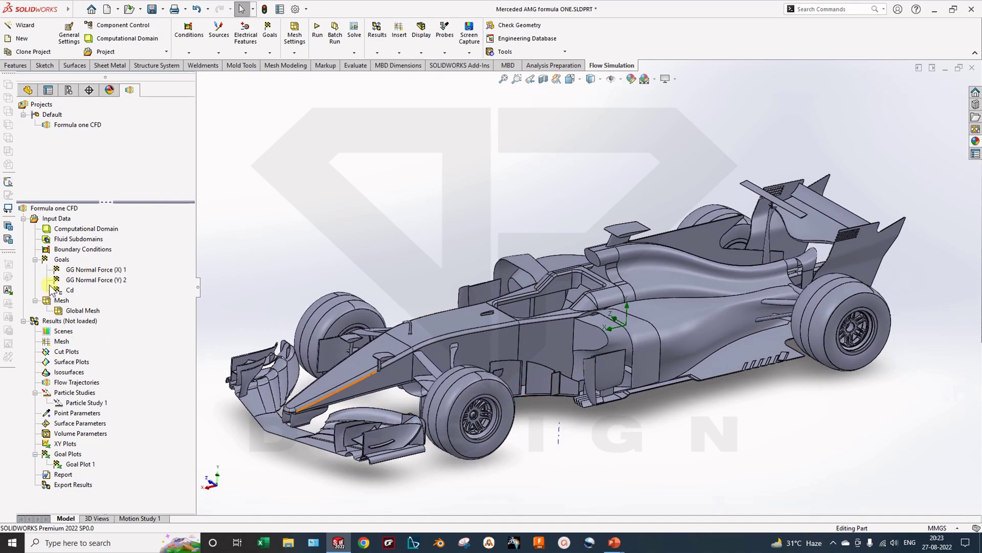
- Review the available goal types, start defining global goals and examine the Force (X) parameter against the car's orientation
right_click(58, 260)
click(226, 267)
right_click(62, 262)
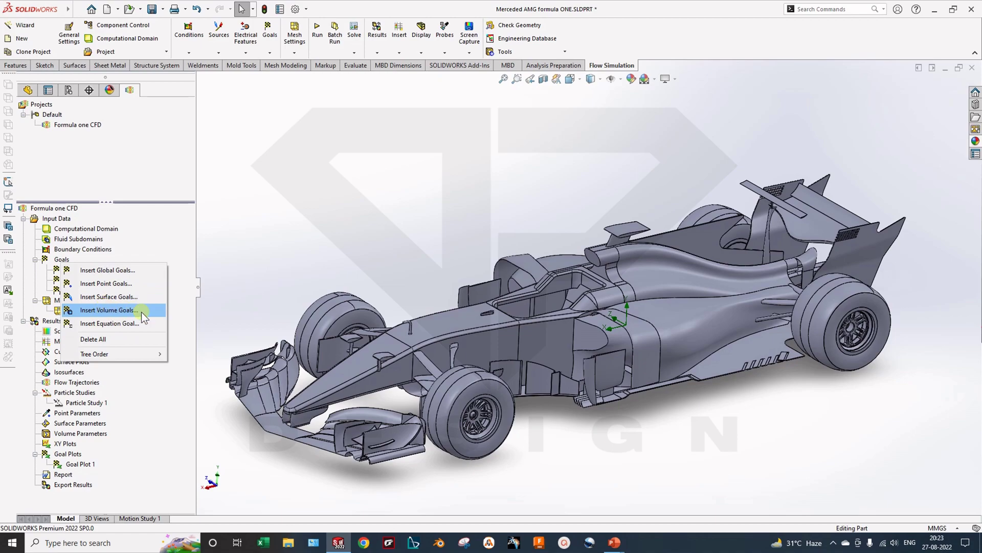
click(306, 238)
right_click(64, 259)
click(116, 268)
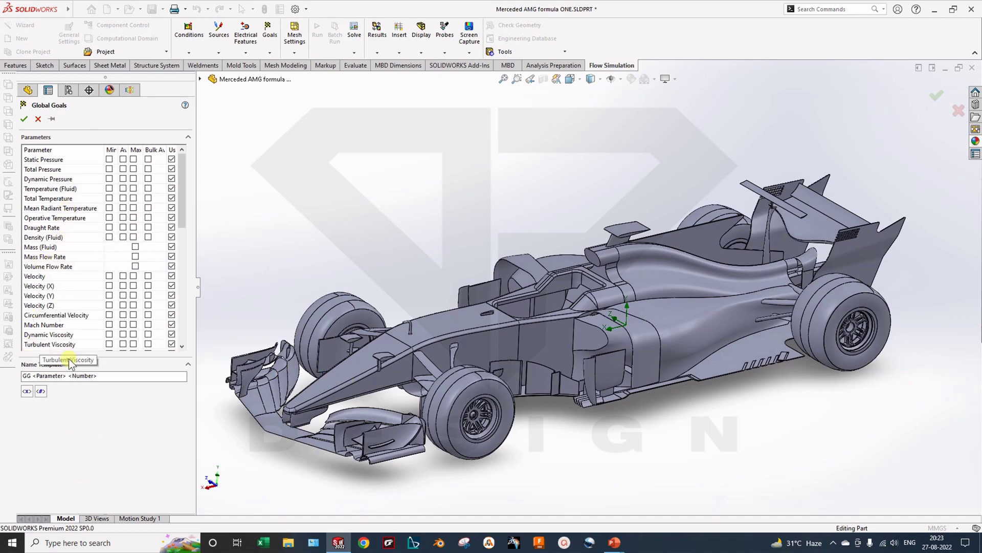
scroll(31, 348, down, 8)
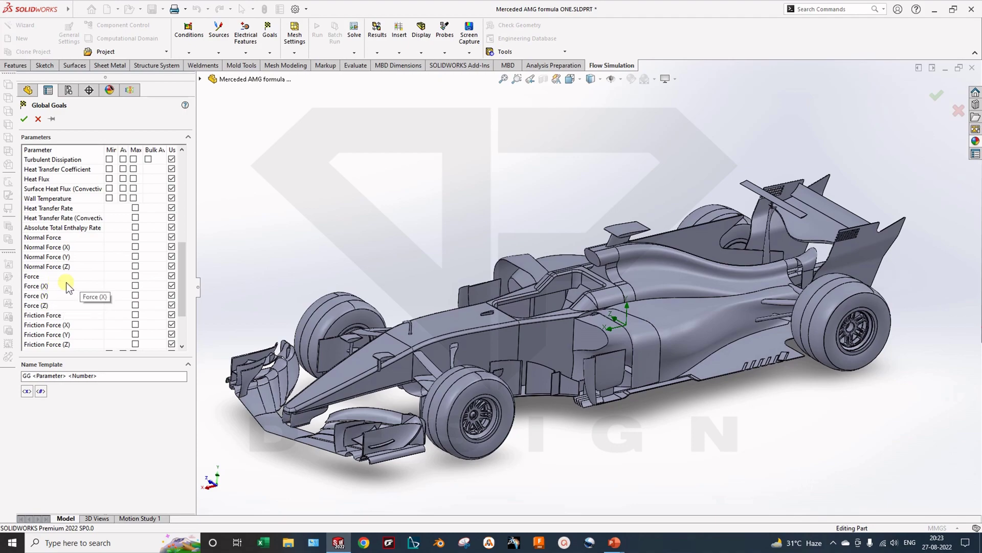
click(36, 286)
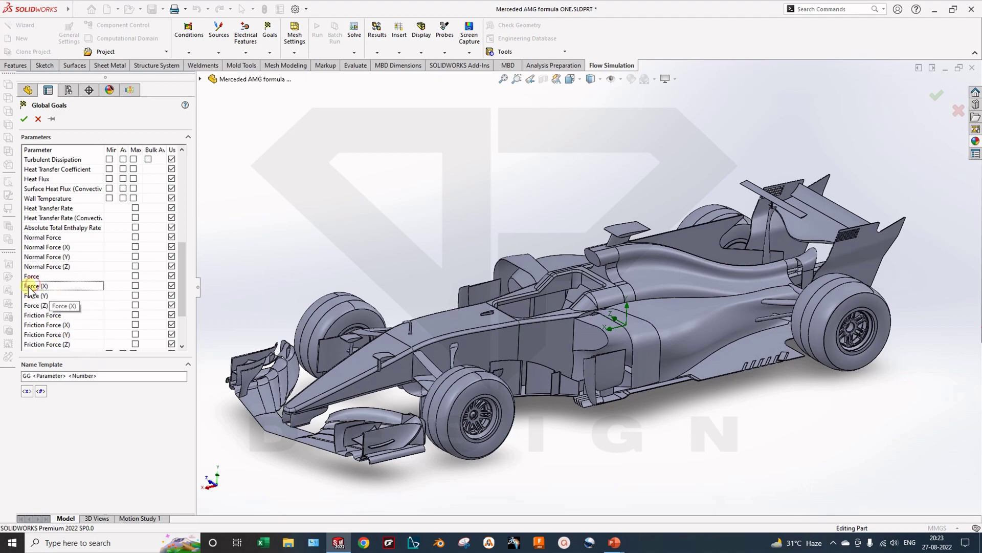
middle_drag(449, 385, 244, 473)
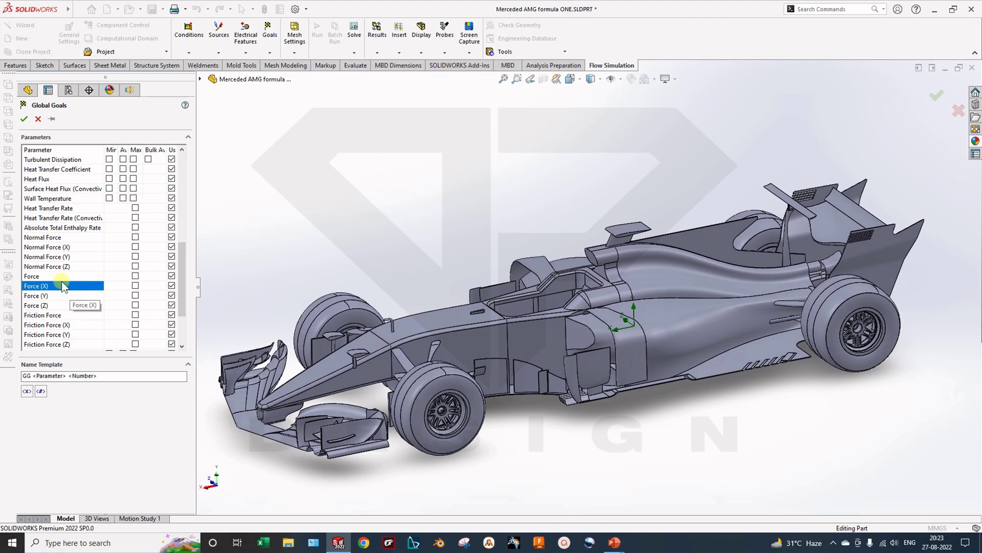
middle_drag(351, 266, 369, 370)
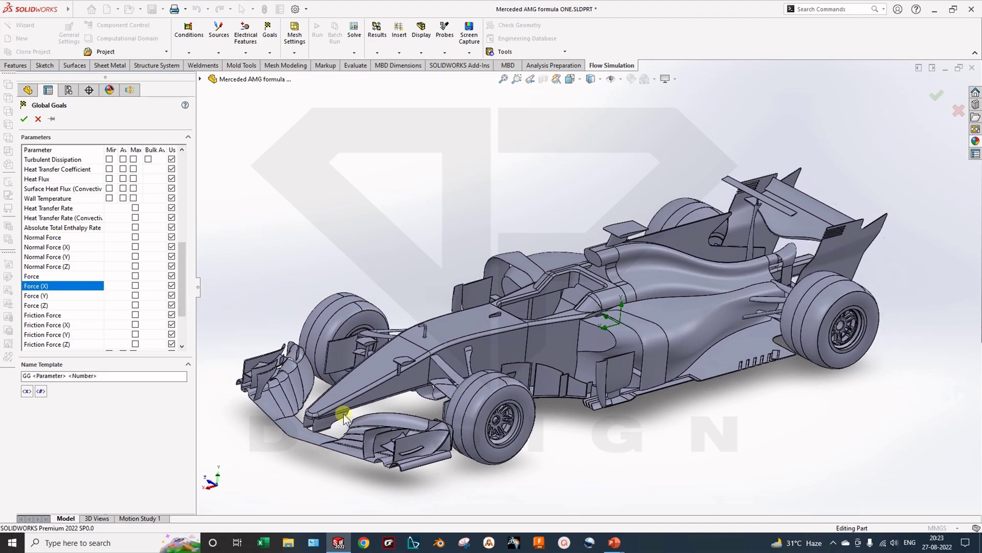
middle_drag(347, 413, 290, 411)
click(53, 288)
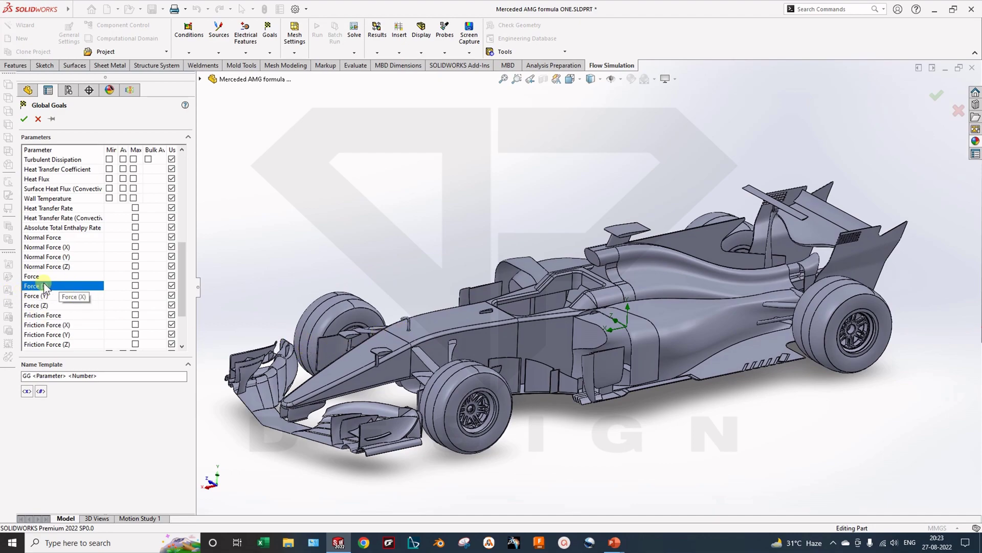
- Compare the Normal Force (X), Force and Force (X) parameters with the model axes, and close the global goals without adding any
click(45, 246)
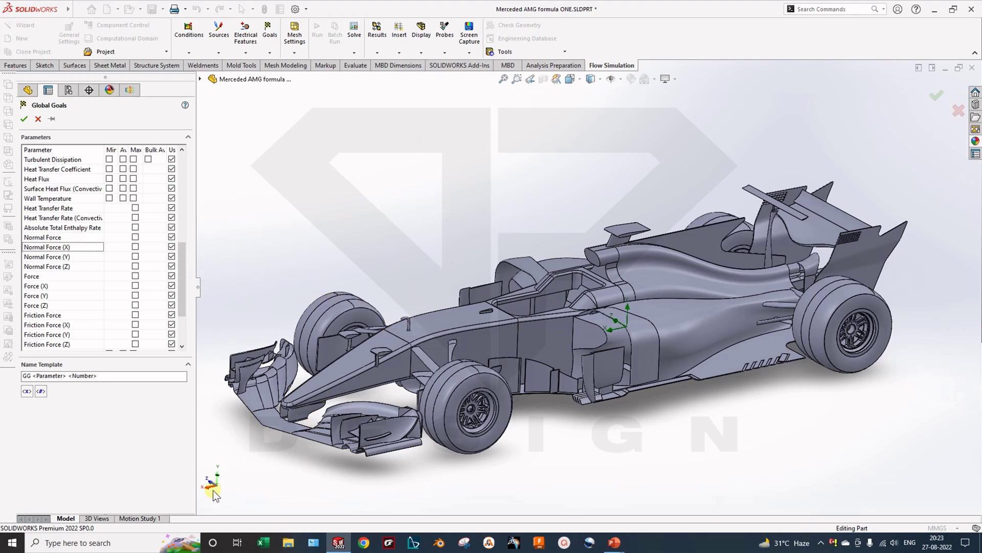
key(z)
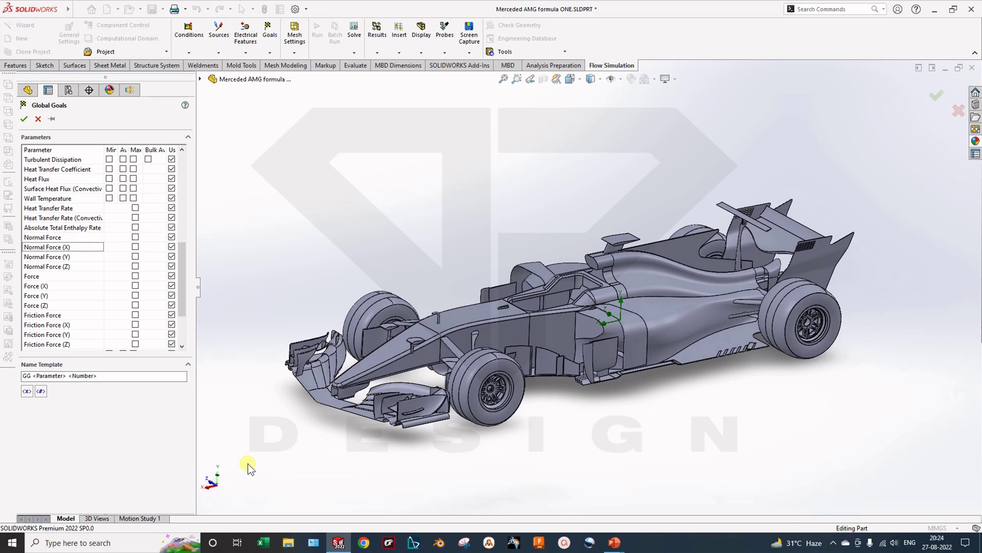
middle_drag(204, 404, 489, 314)
scroll(472, 238, up, 3)
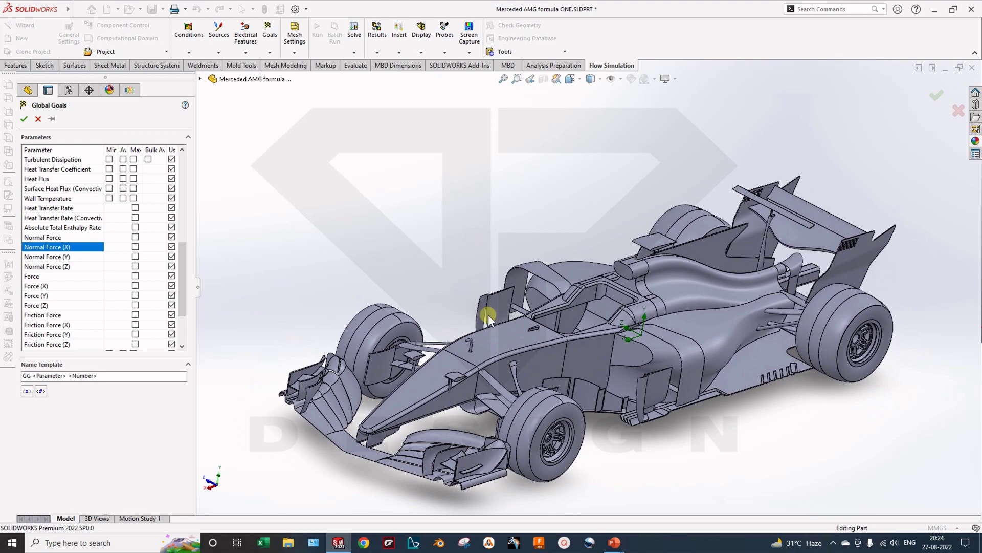
click(39, 277)
click(41, 285)
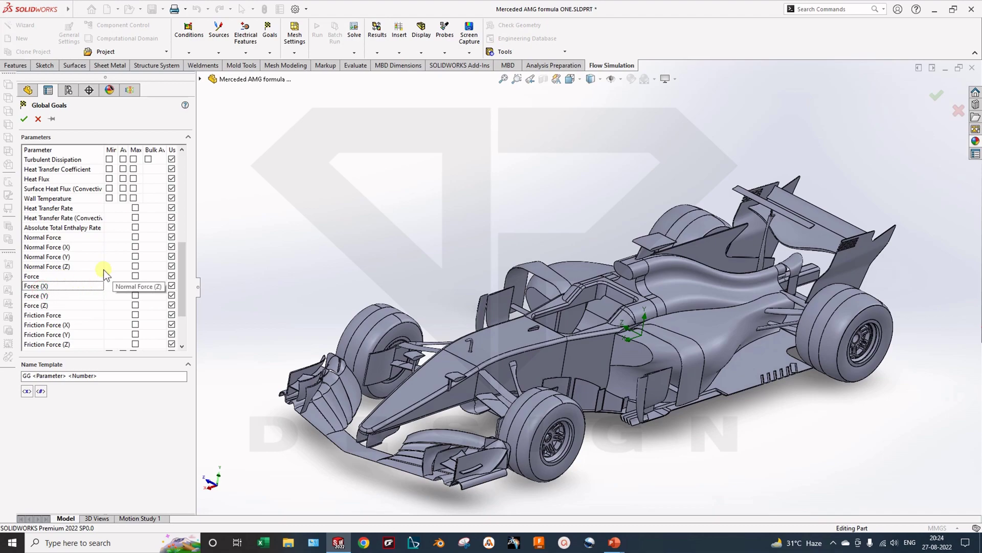
click(23, 119)
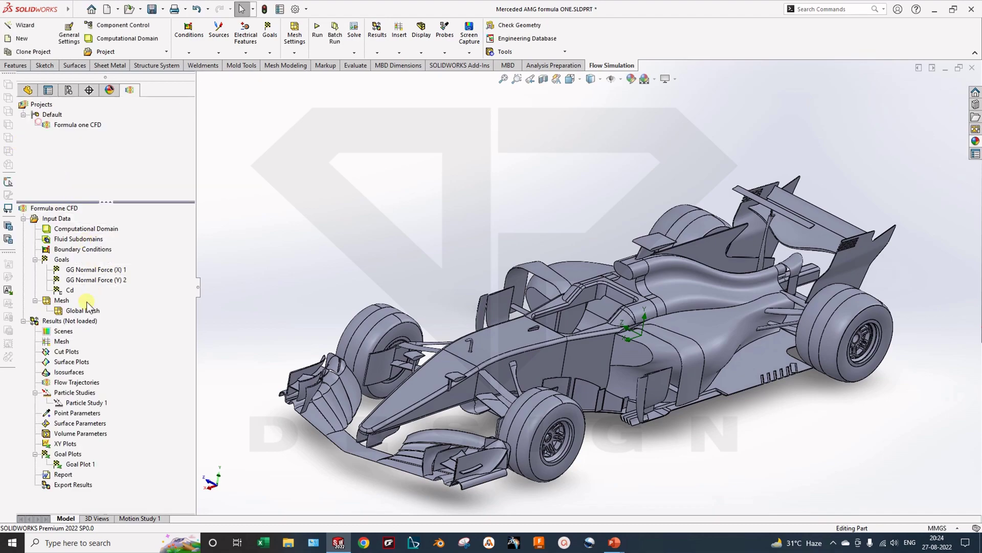
- Review the existing goals for normal force in X, normal force in Y and Cd
click(82, 271)
middle_drag(450, 241, 473, 354)
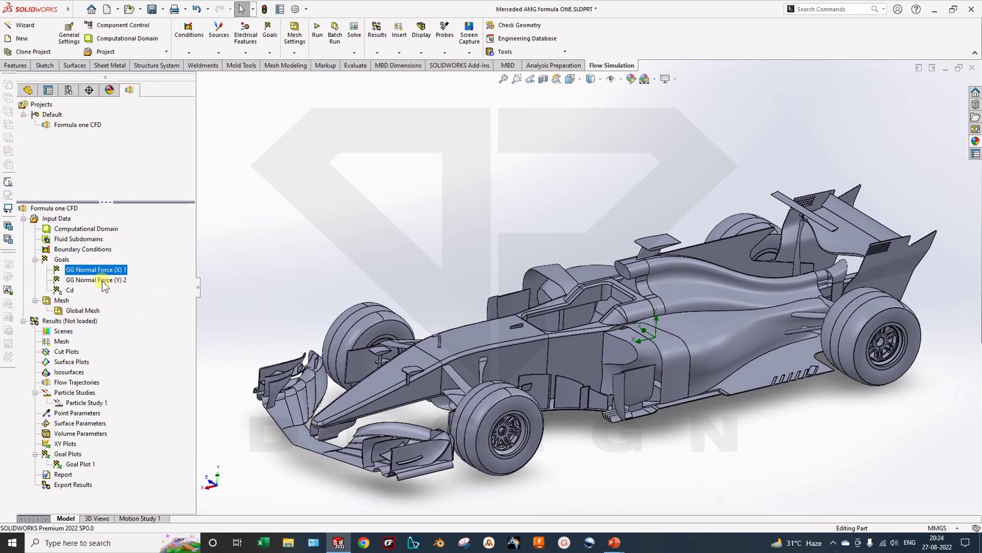
click(100, 281)
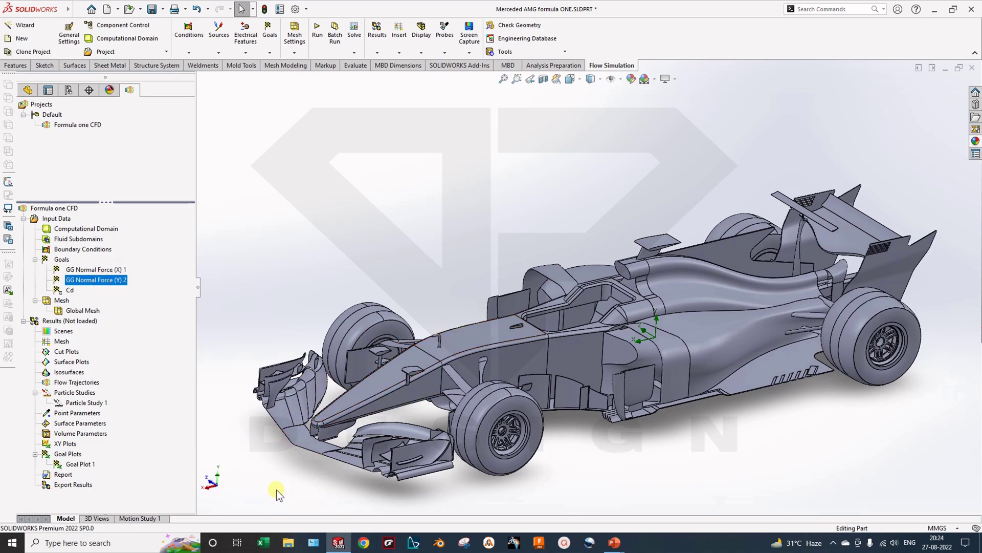
click(70, 290)
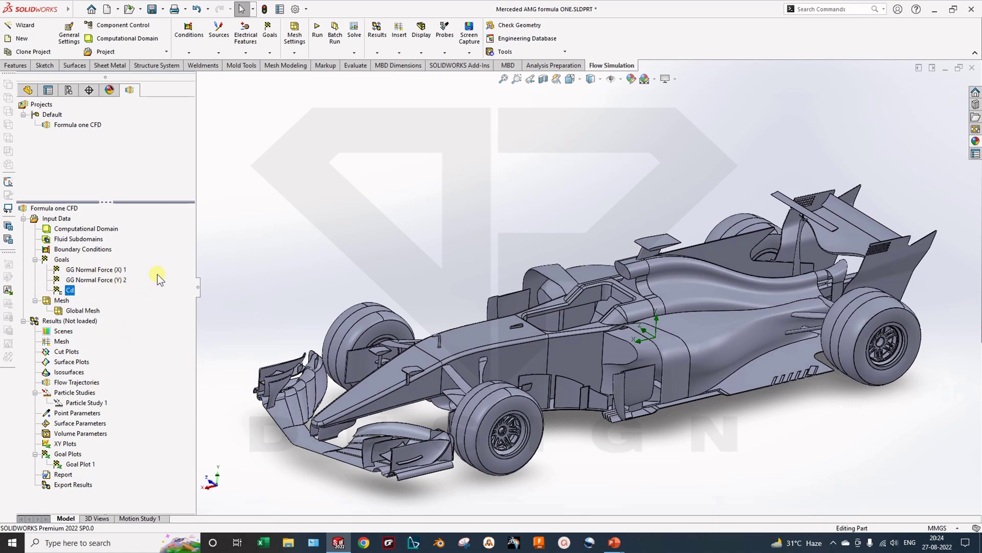
- Examine the parameters offered for a point goal on a vertex of the car's nose, and cancel the goal
right_click(61, 260)
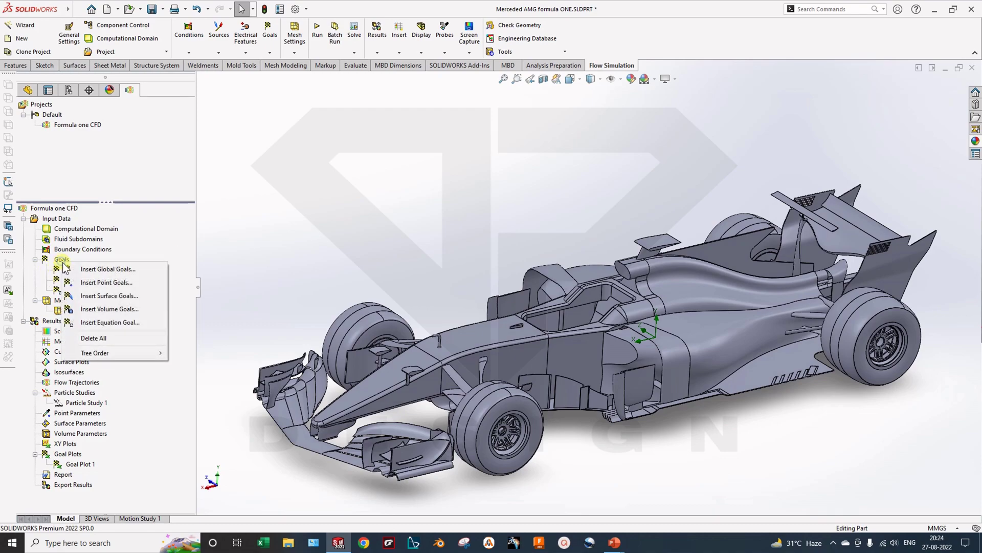
click(106, 282)
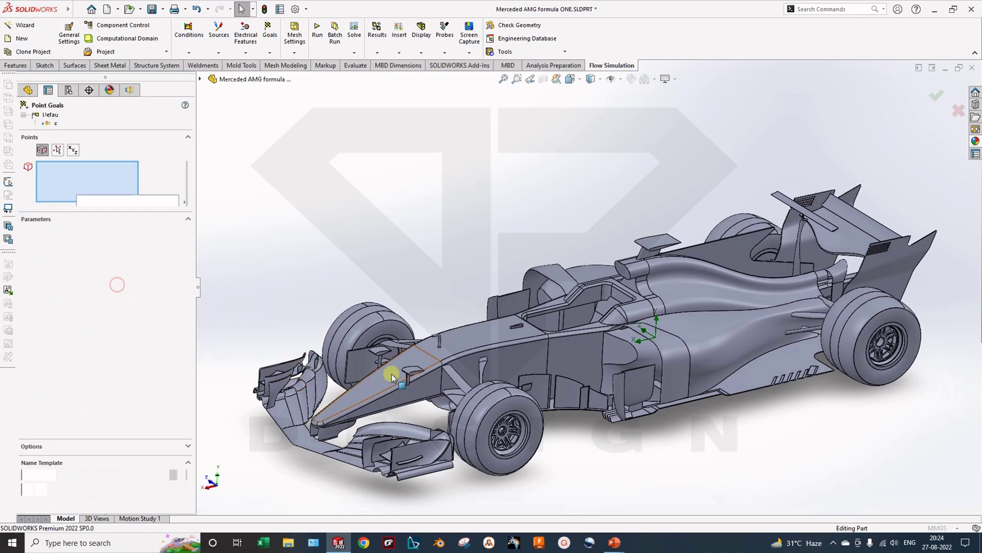
click(441, 360)
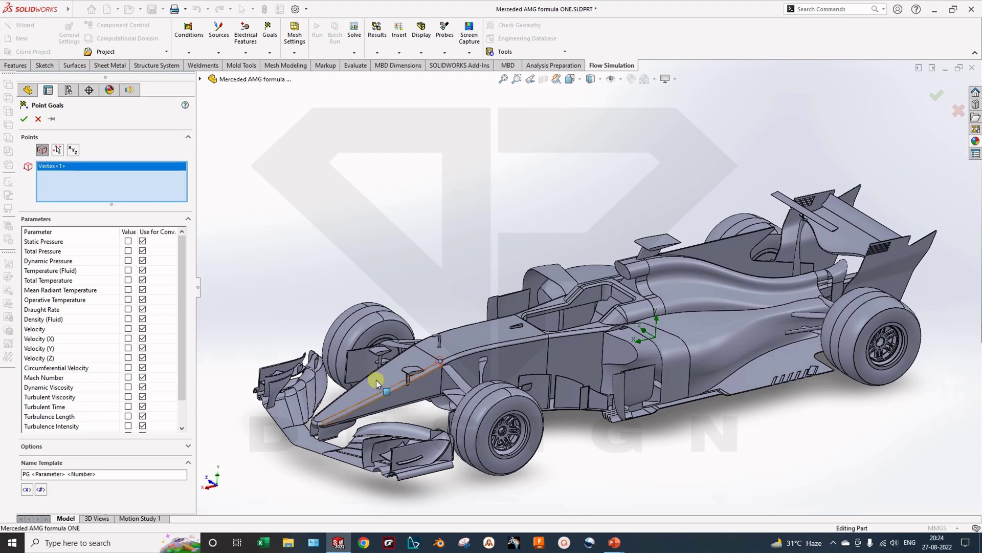
scroll(89, 379, down, 1)
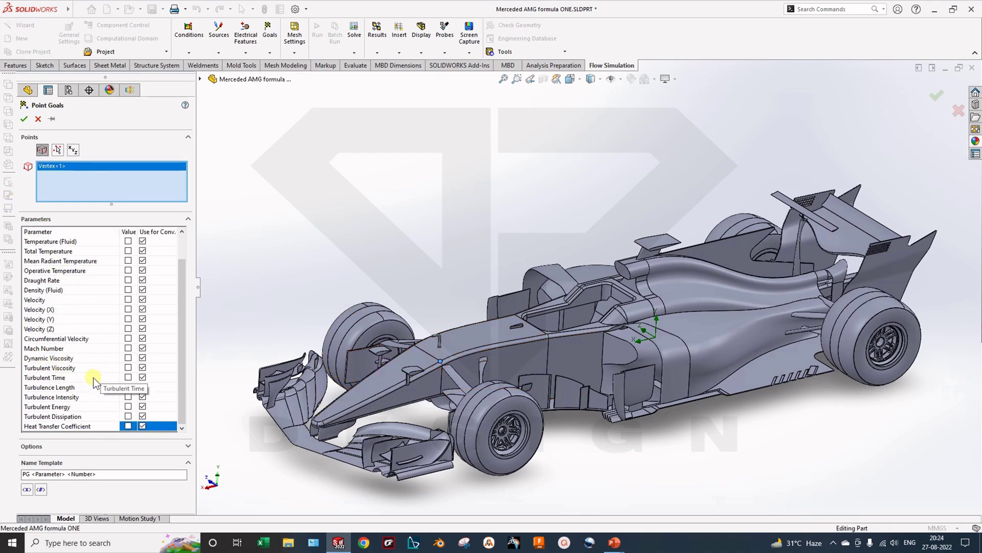
scroll(47, 303, up, 1)
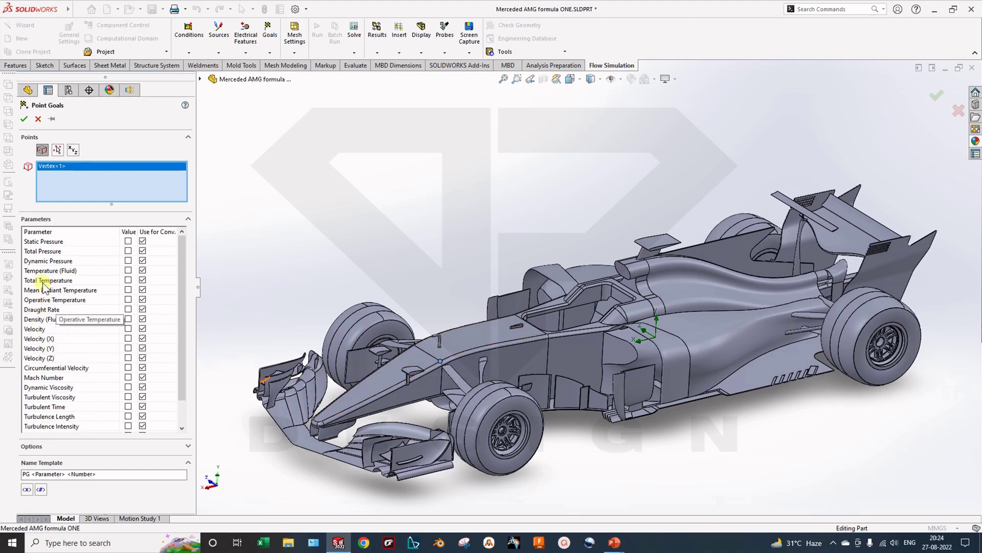
click(38, 118)
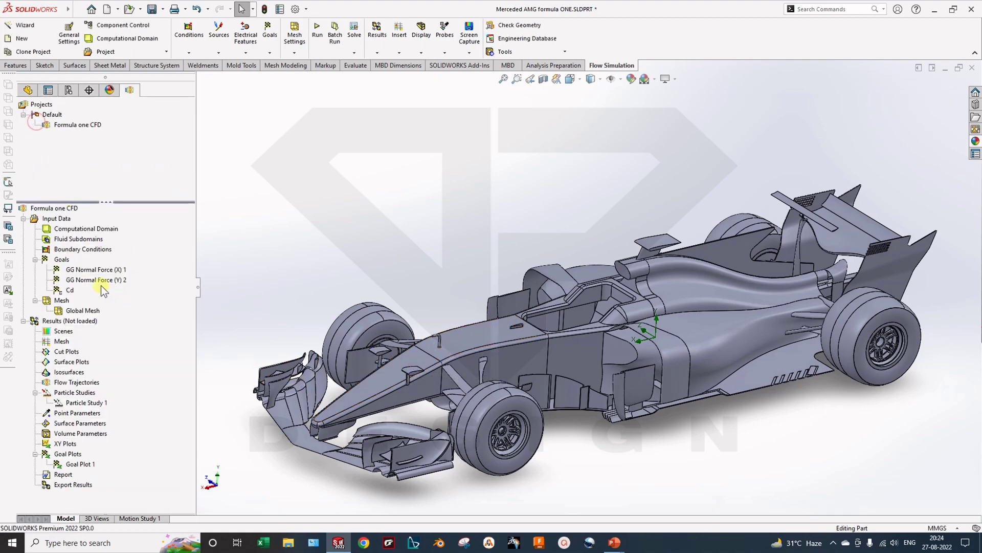
- Start a new equation goal named "Coefficient of Drag" and begin its expression
right_click(61, 259)
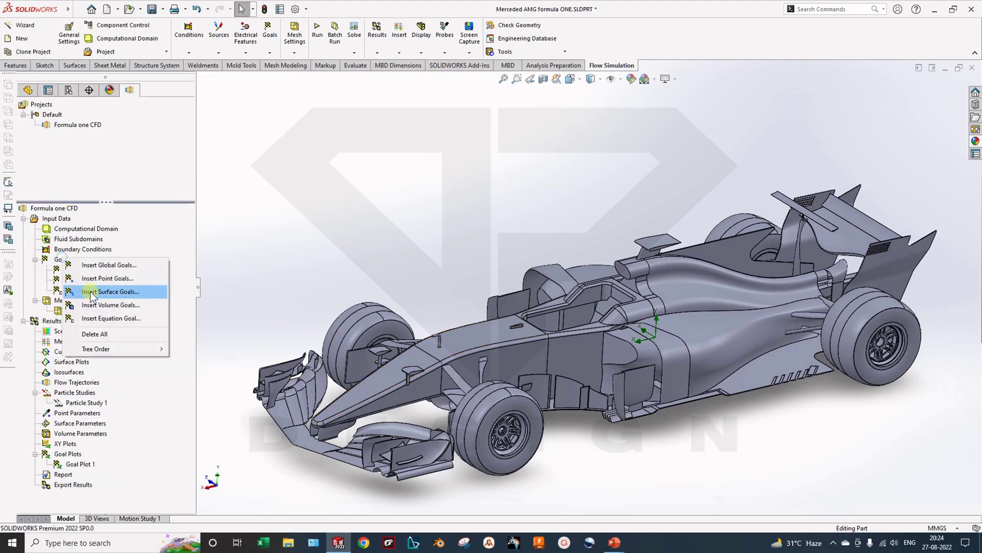
click(130, 318)
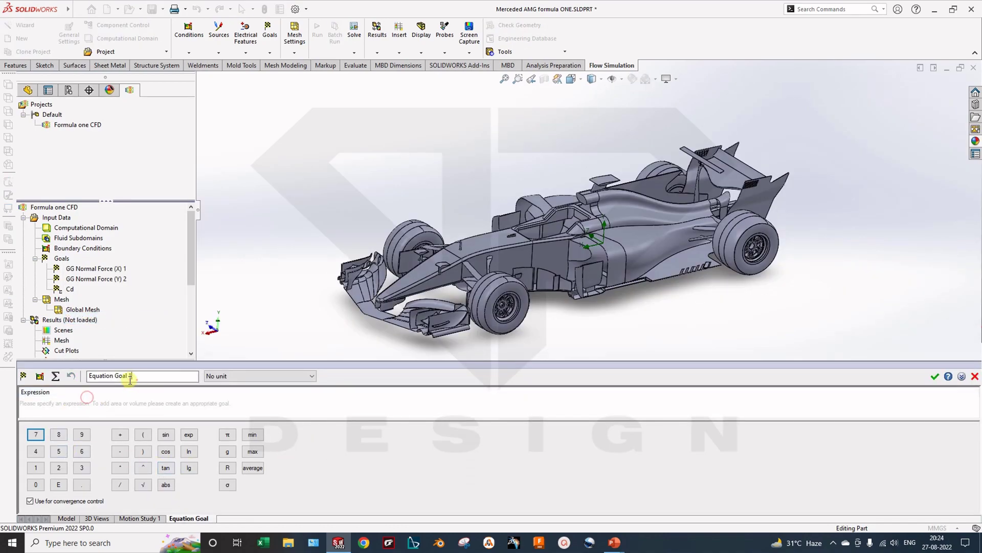
text(Coefficient of Drag)
click(95, 404)
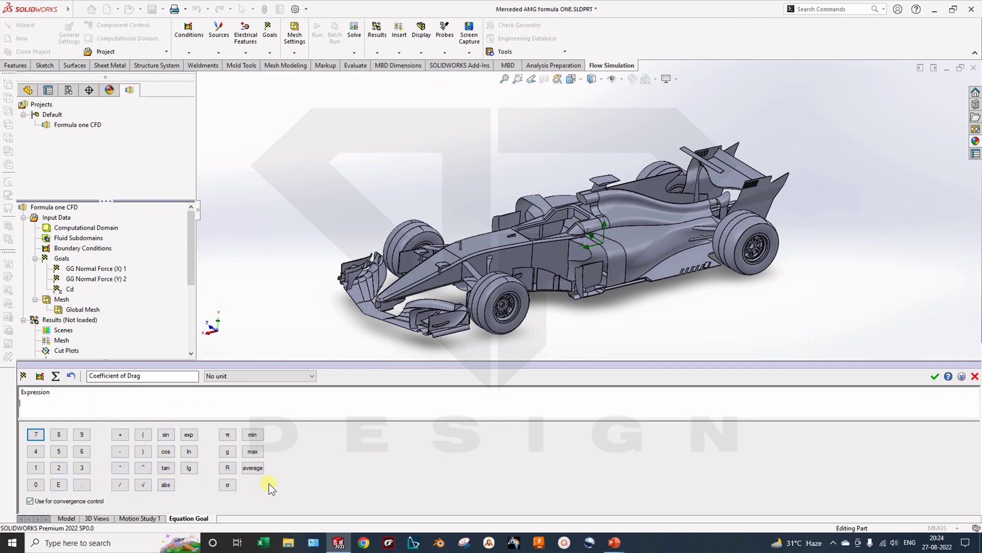
- Switch to PowerPoint, end the slide show to clear the pen sketches, and present the Coefficient of DRAG slide again
key(alt+Tab)
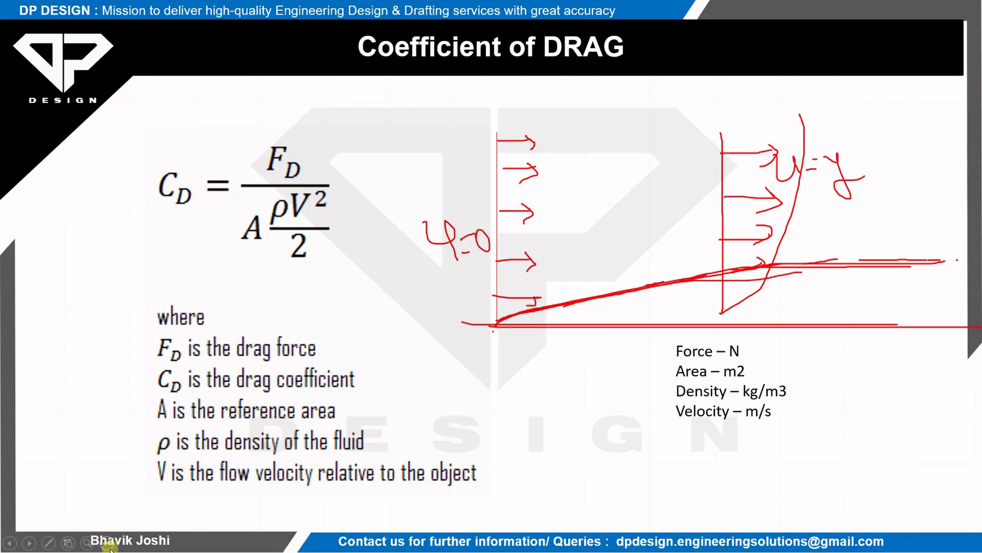
click(49, 543)
click(56, 503)
key(space)
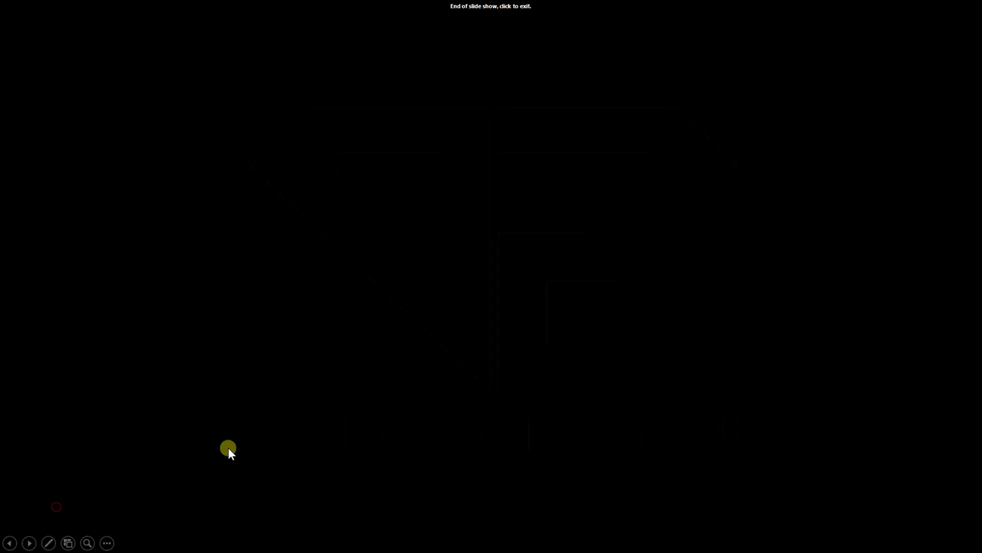
click(307, 343)
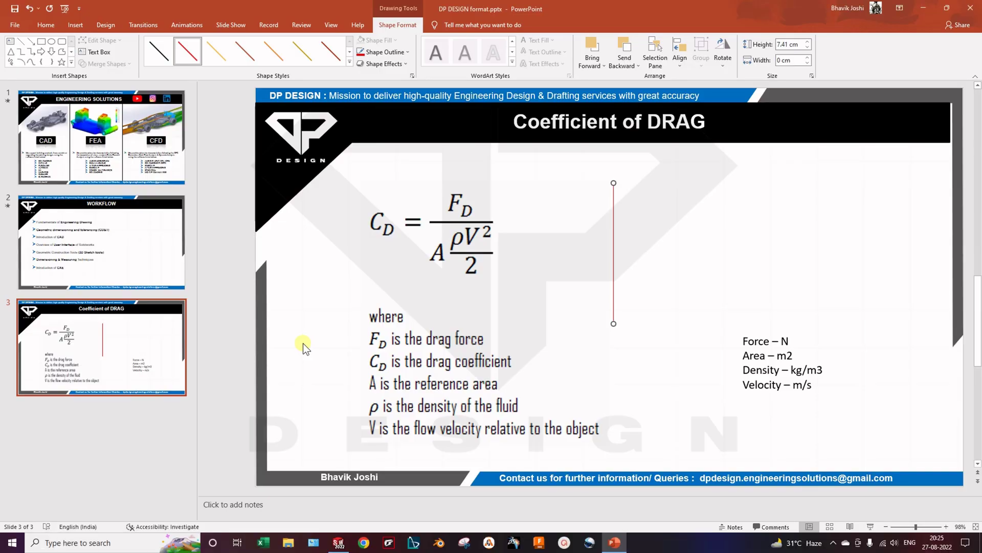
click(870, 527)
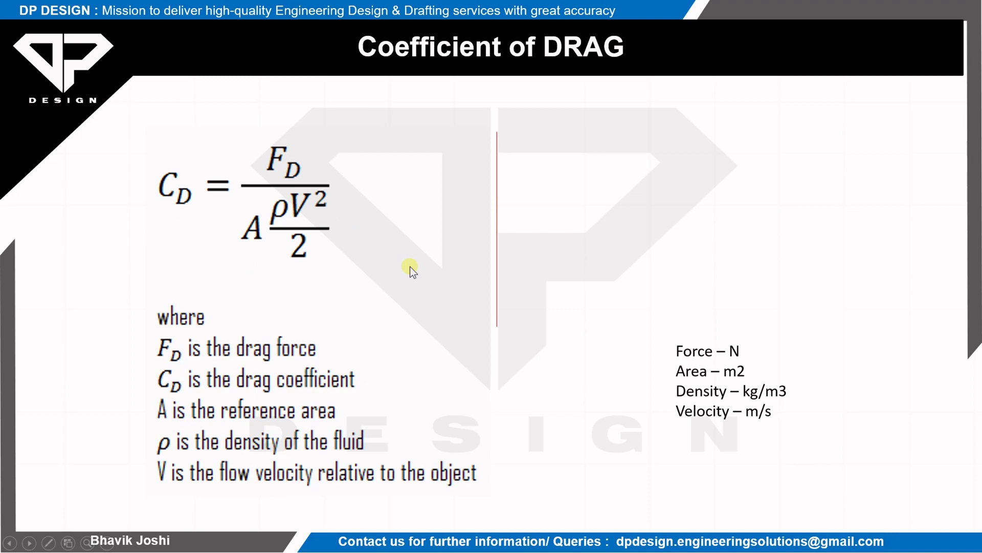
- Switch back to SOLIDWORKS, try the expression 2*{GG Normal Force (X) 1}/( for the equation goal, and cancel the goal
key(alt+Tab)
key(Tab)
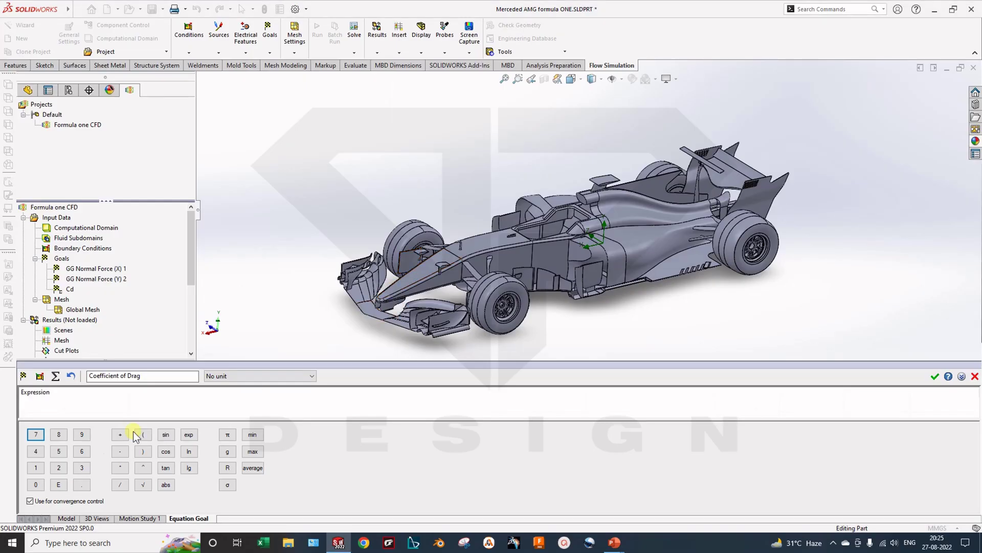
click(59, 467)
scroll(440, 336, up, 1)
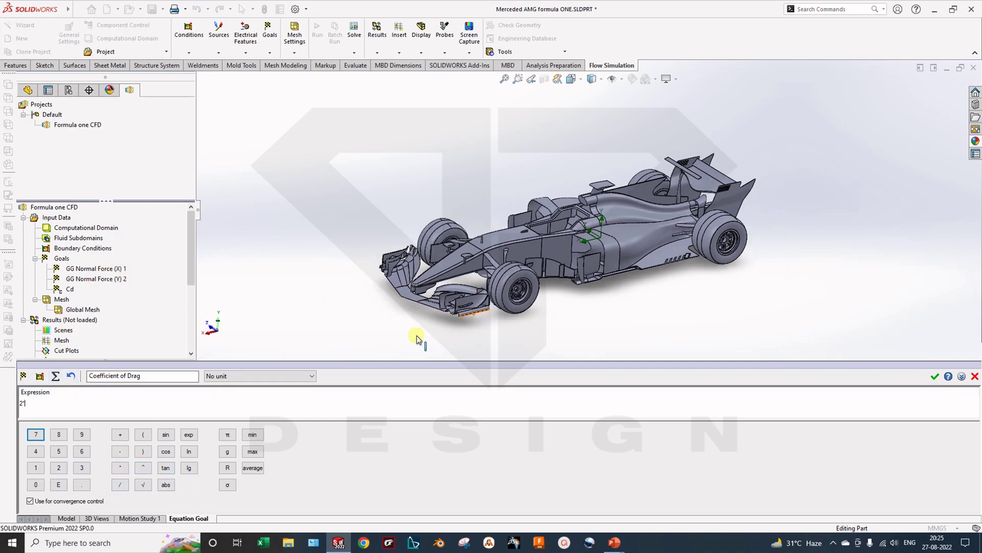
click(95, 268)
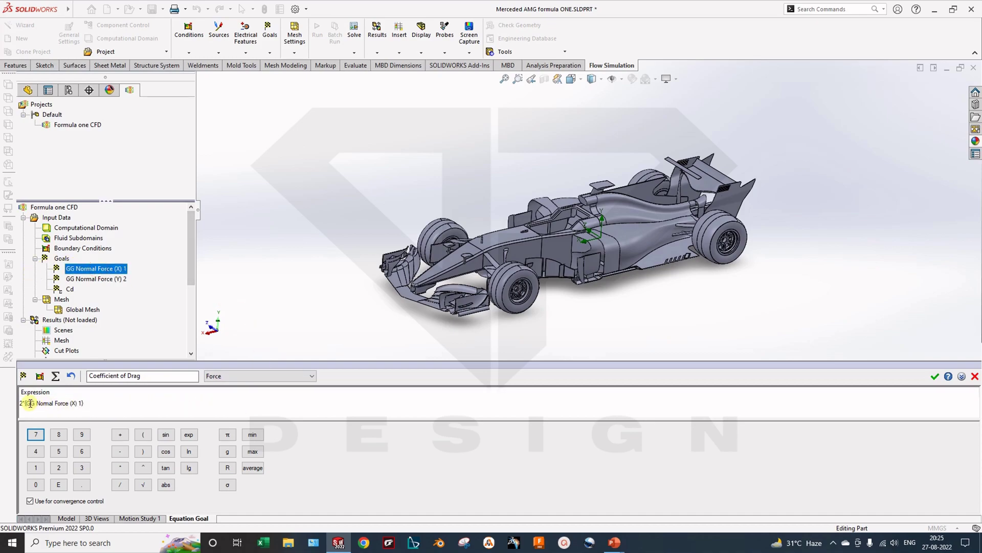
click(84, 404)
click(142, 434)
click(100, 405)
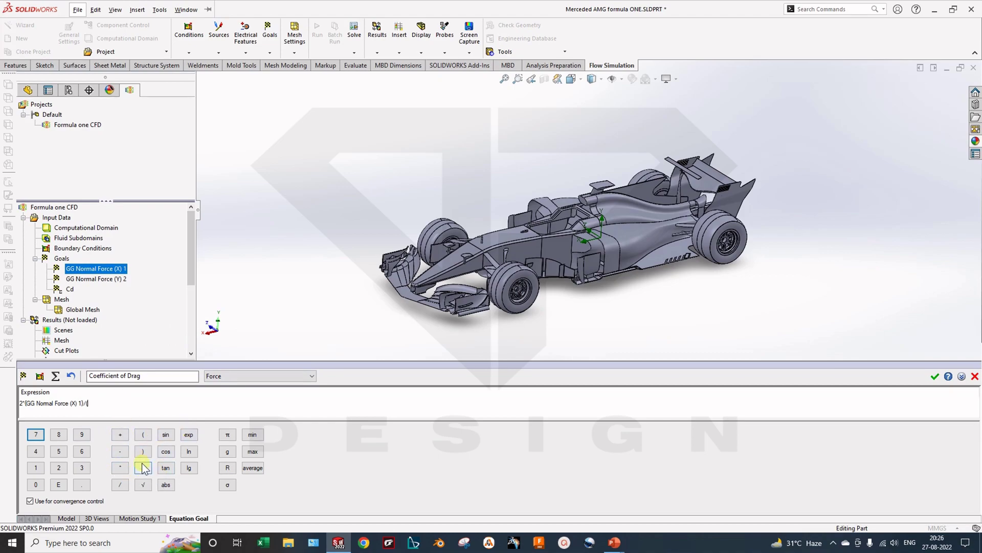
click(975, 376)
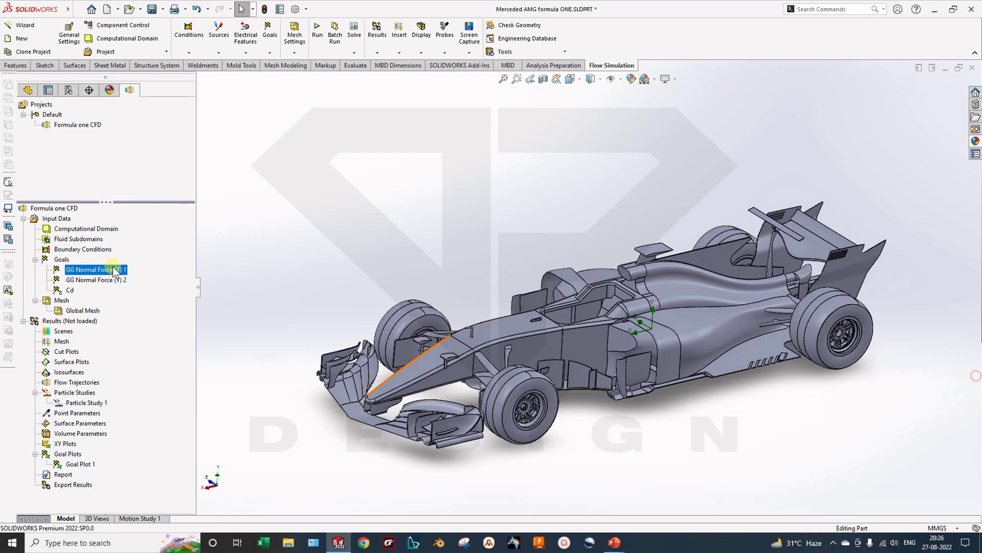
- Open the existing Cd goal's definition and examine the terms of its drag coefficient expression
right_click(70, 289)
click(86, 294)
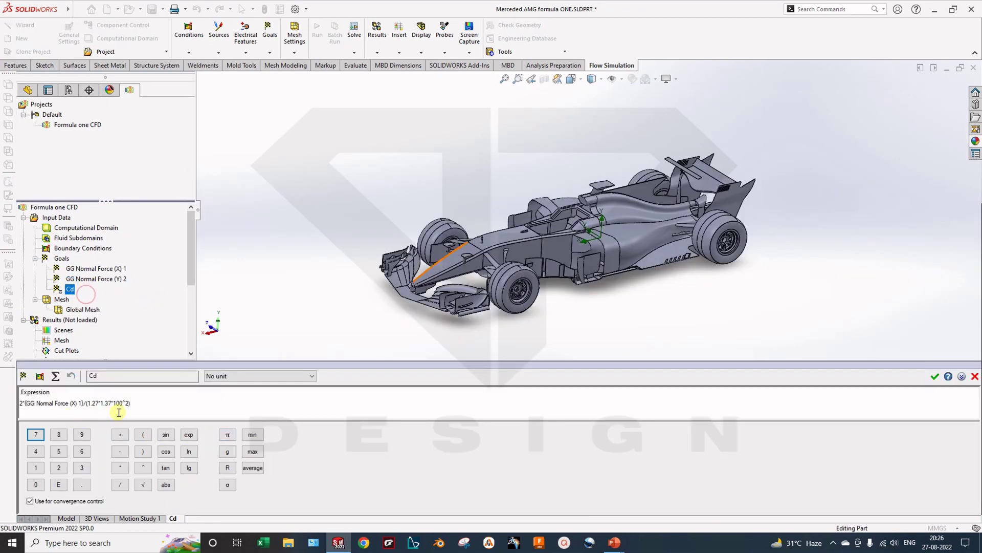
click(21, 404)
click(103, 407)
click(96, 403)
click(98, 403)
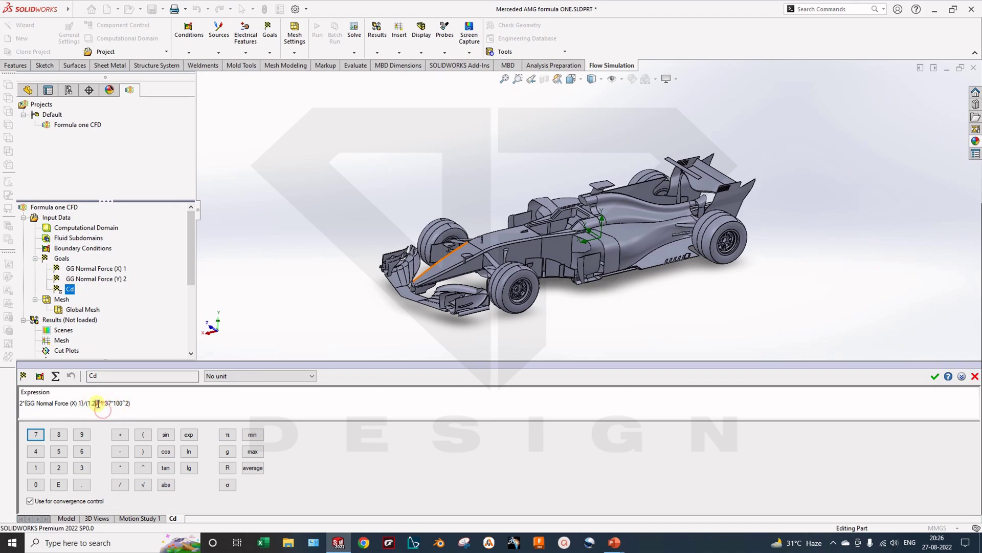
- Check the Cd goal's expression, keep its dimensionality at No unit, and accept the goal definition
click(150, 409)
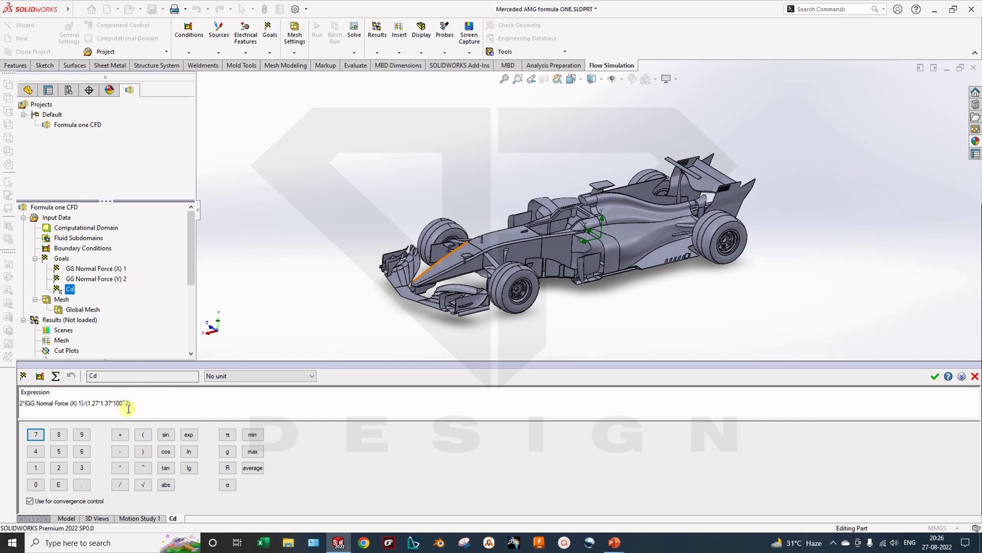
text())
click(239, 375)
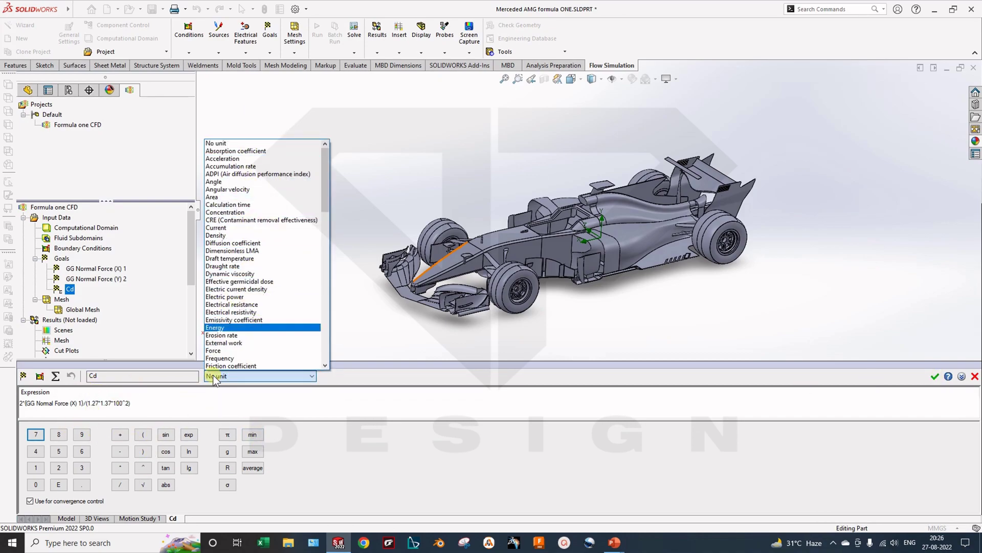
click(232, 377)
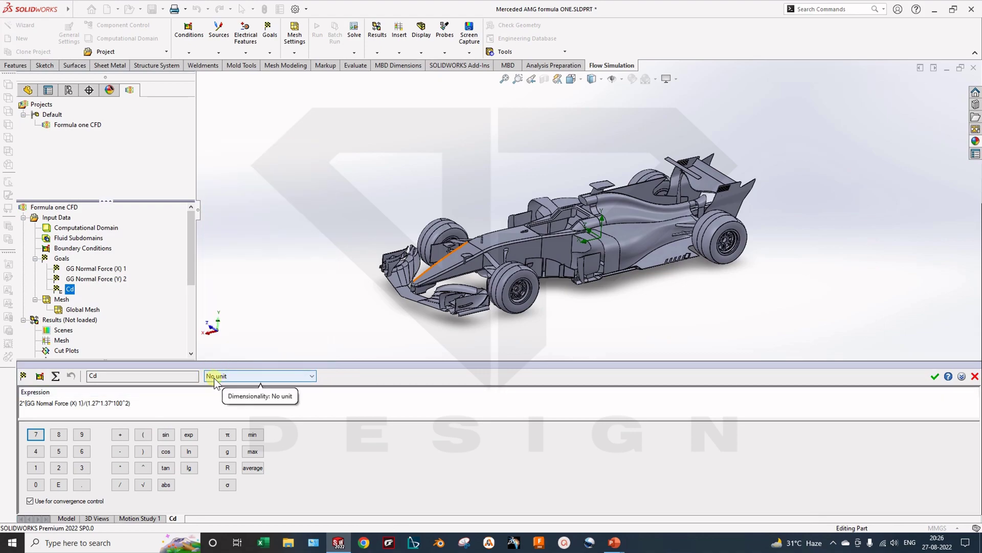
click(935, 376)
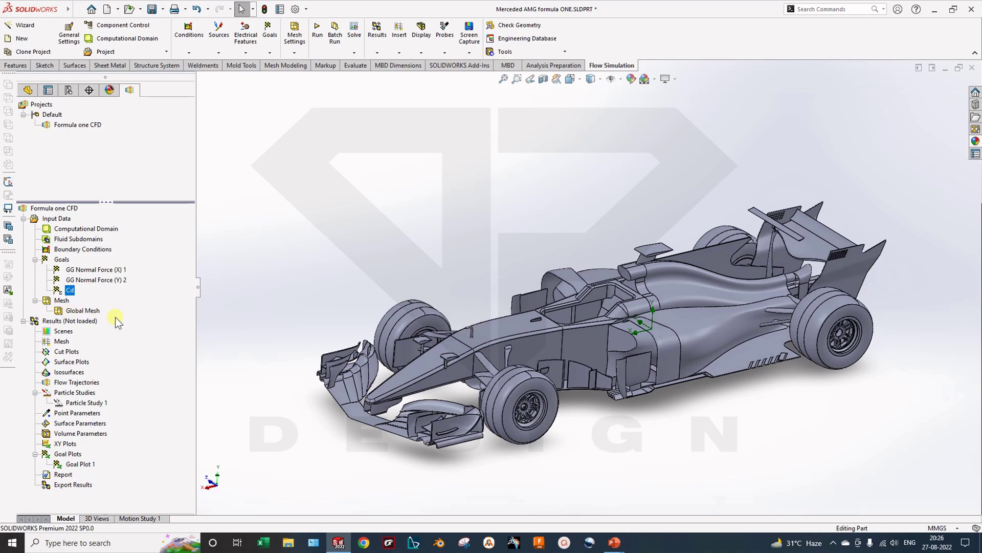
- Show the basic mesh around the car and examine its cells from several angles
right_click(82, 310)
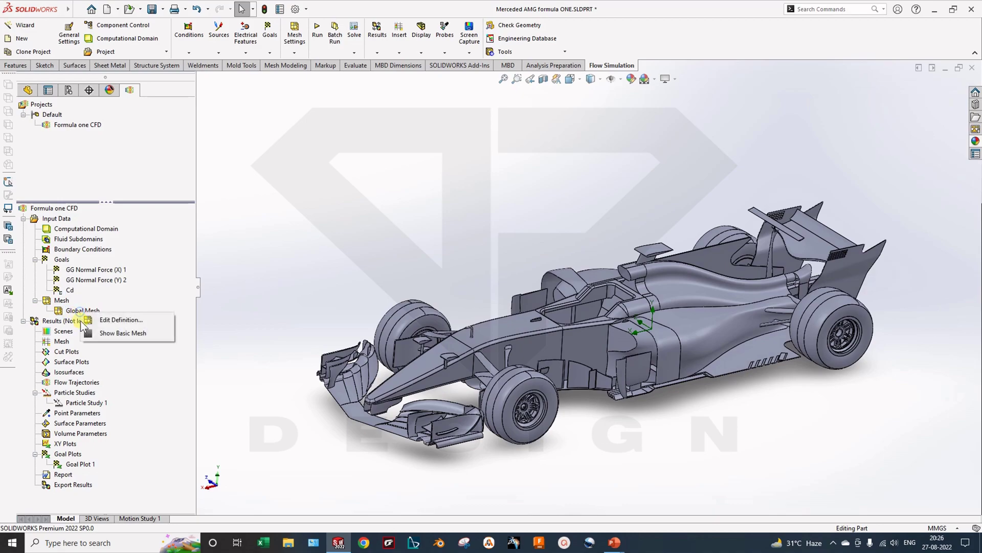
right_click(55, 302)
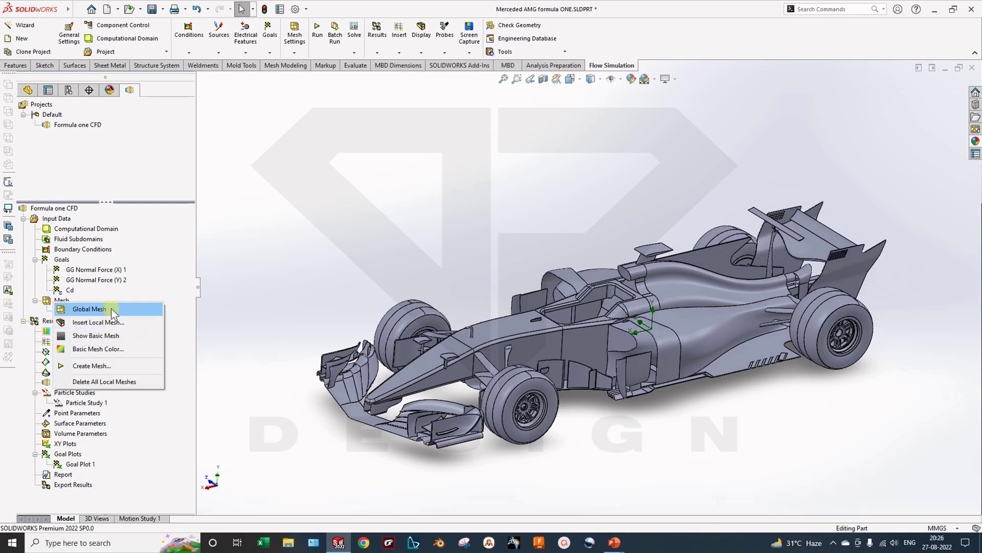
click(121, 337)
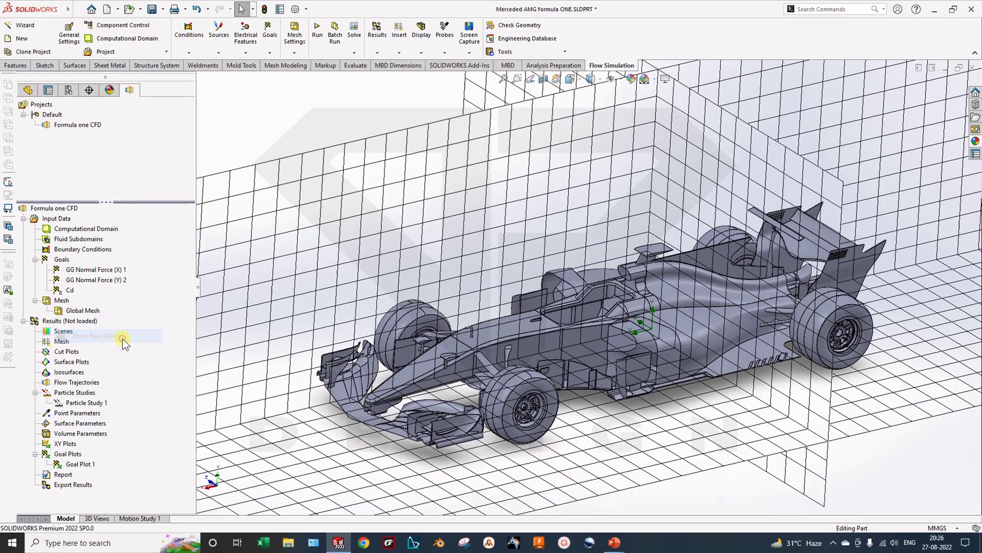
scroll(406, 399, down, 3)
mouse_move(406, 399)
middle_down()
mouse_move(381, 391)
mouse_move(462, 395)
middle_up()
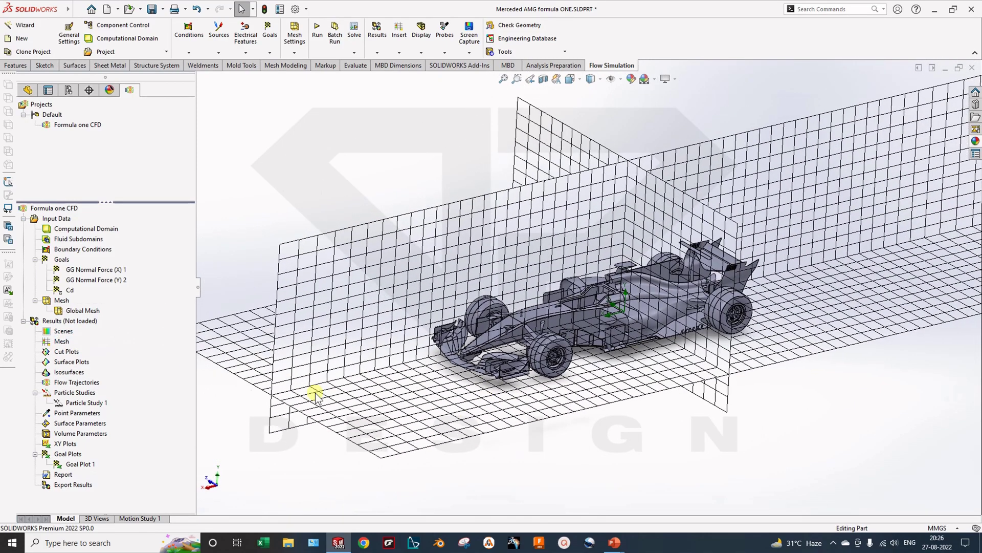
right_click(77, 313)
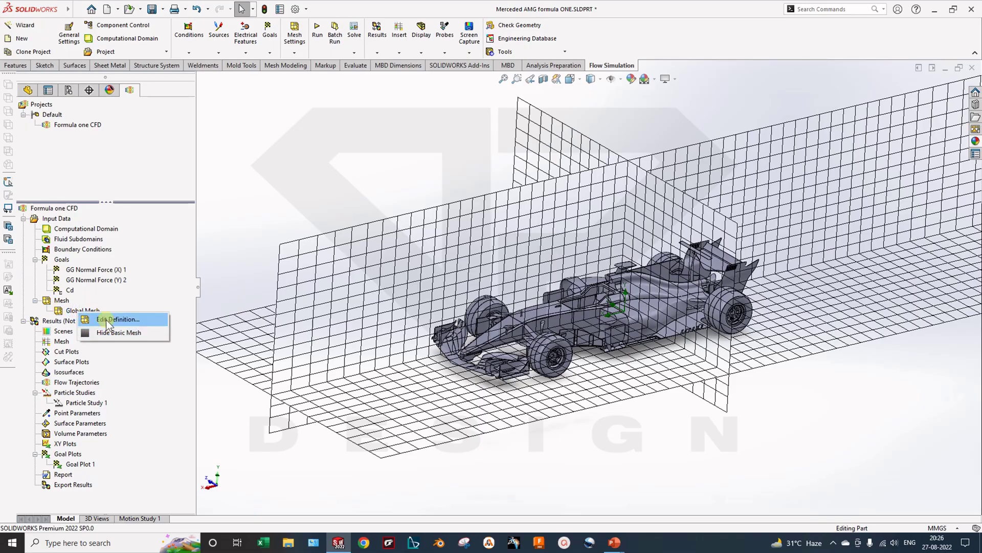
click(489, 343)
middle_drag(566, 397, 579, 332)
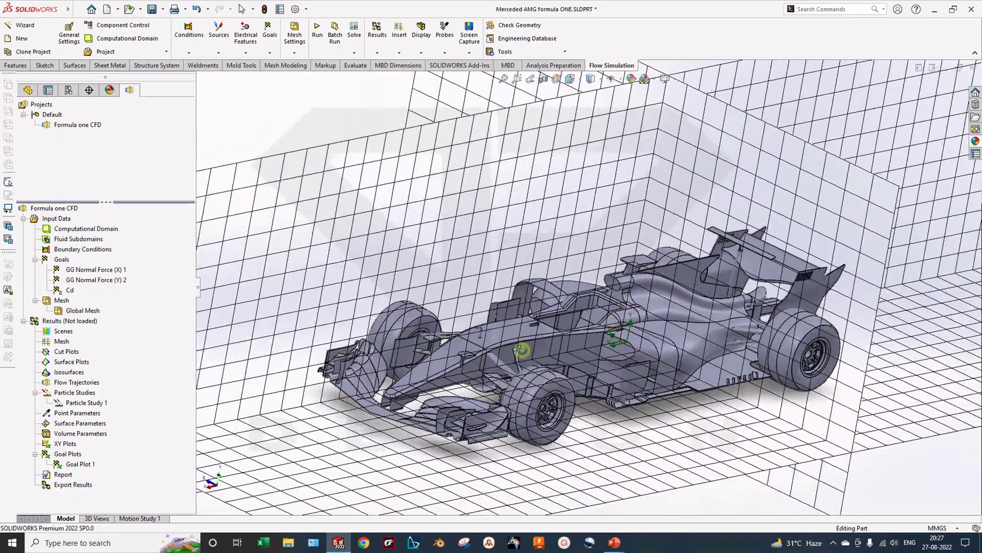
- Hide the basic mesh and show it again
right_click(84, 310)
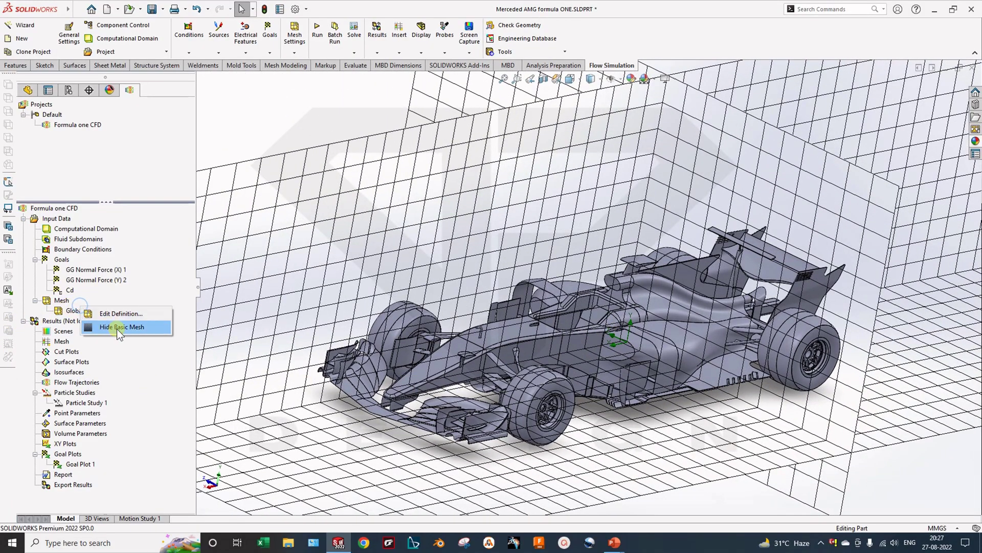
click(117, 325)
right_click(68, 304)
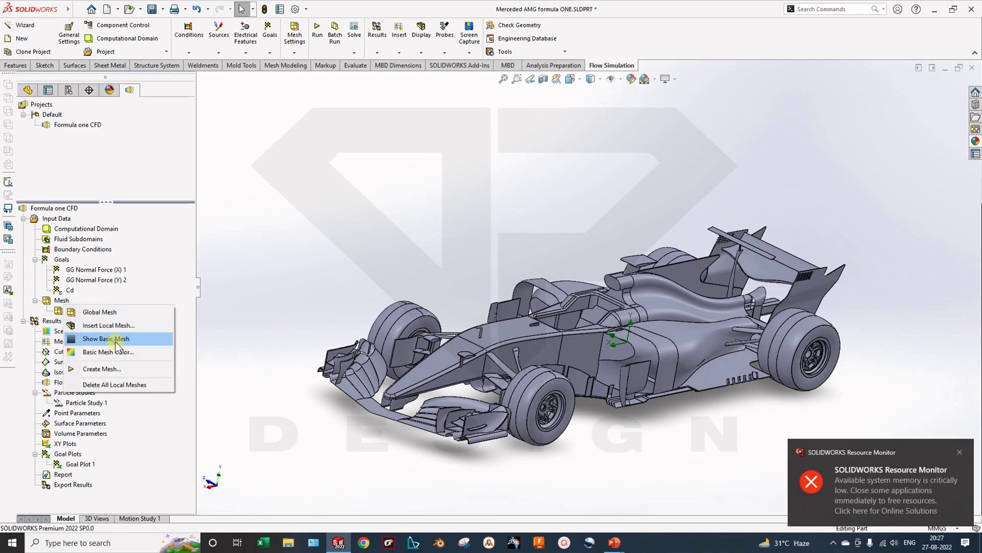
click(113, 339)
- Start a local mesh and select the nose, side pod and engine cover faces of the car as its region
right_click(72, 300)
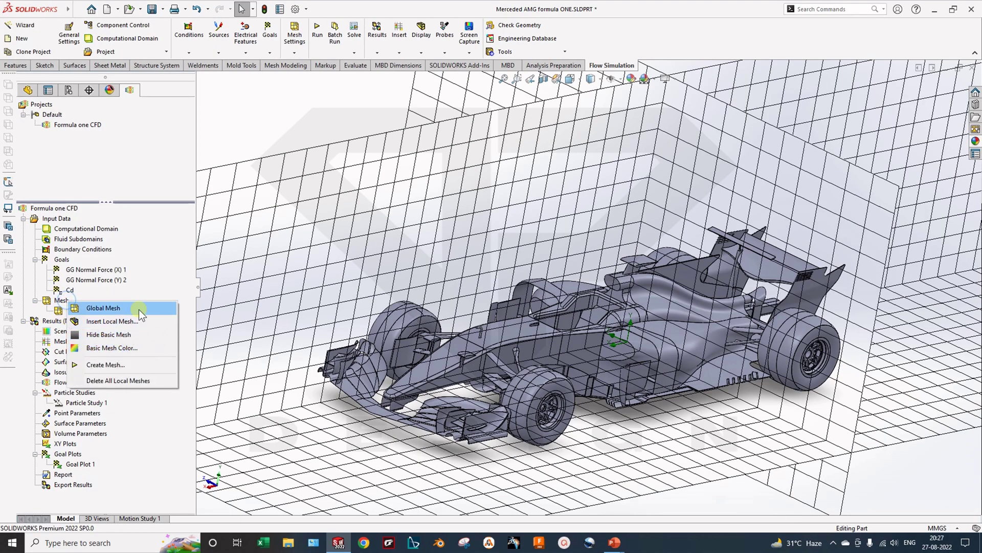
click(107, 321)
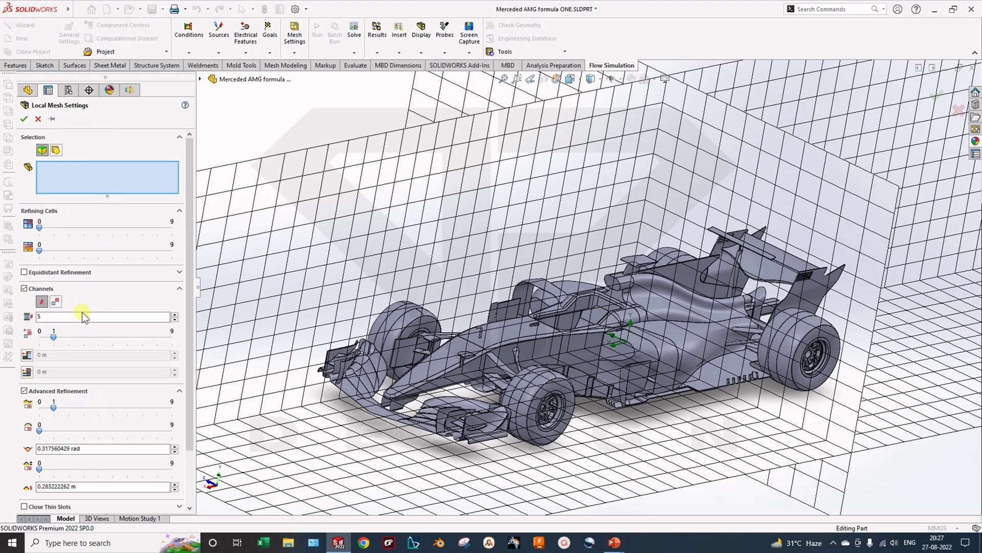
click(480, 336)
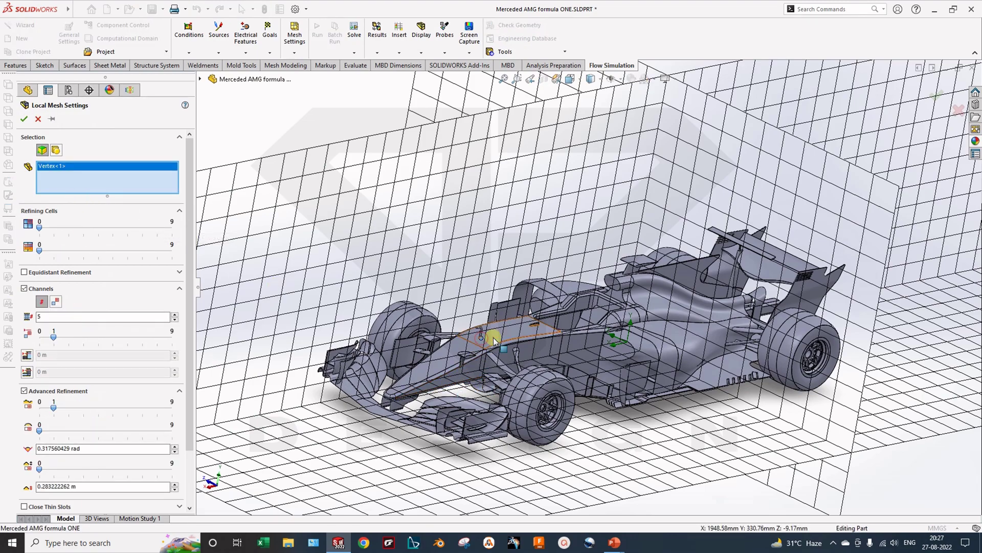
click(495, 335)
click(439, 374)
middle_drag(439, 373, 589, 364)
click(622, 359)
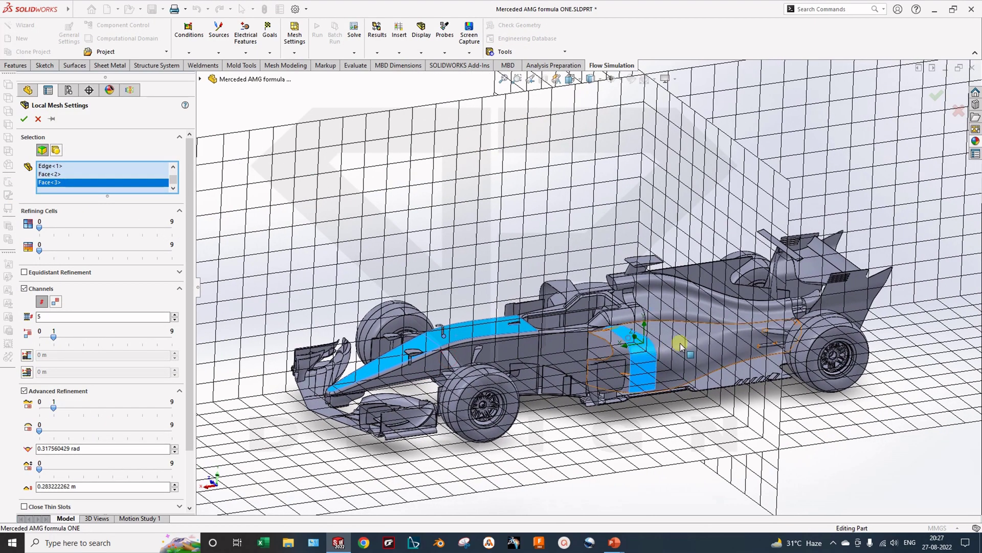
click(686, 343)
click(672, 293)
middle_drag(671, 293, 95, 314)
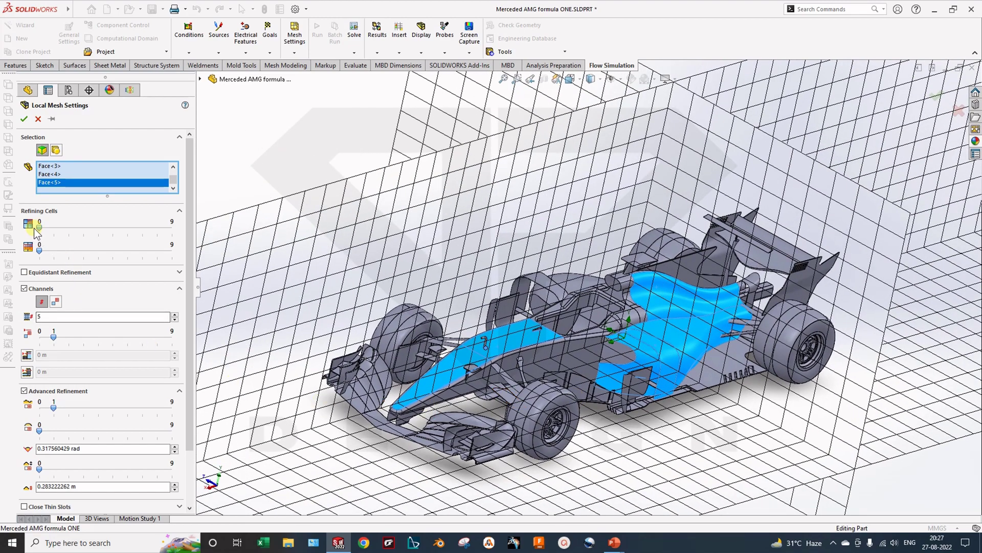
- Try local mesh refining levels of 4 for fluid cells and 7 for fluid/solid boundary cells, and cancel the local mesh
drag(38, 227, 97, 251)
scroll(116, 365, down, 3)
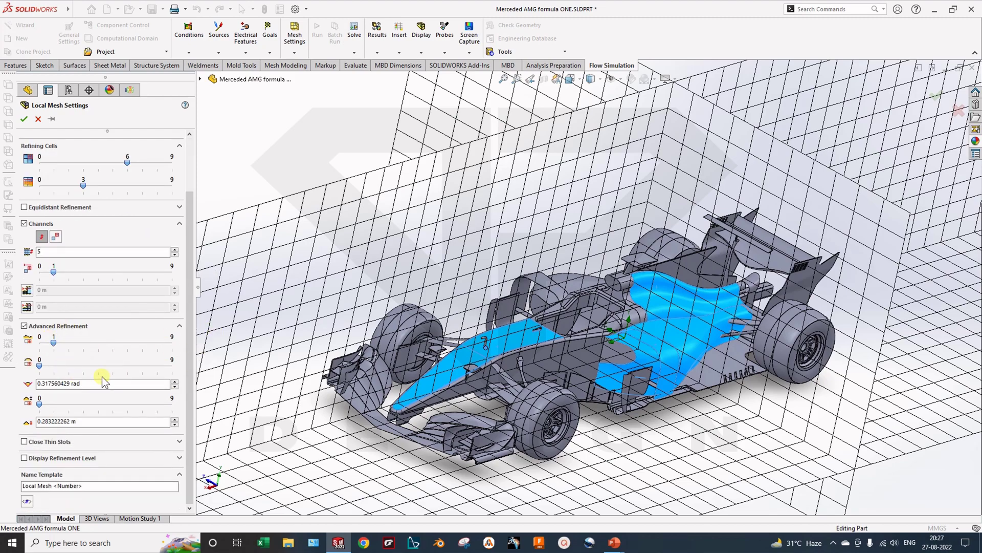
middle_drag(451, 389, 488, 344)
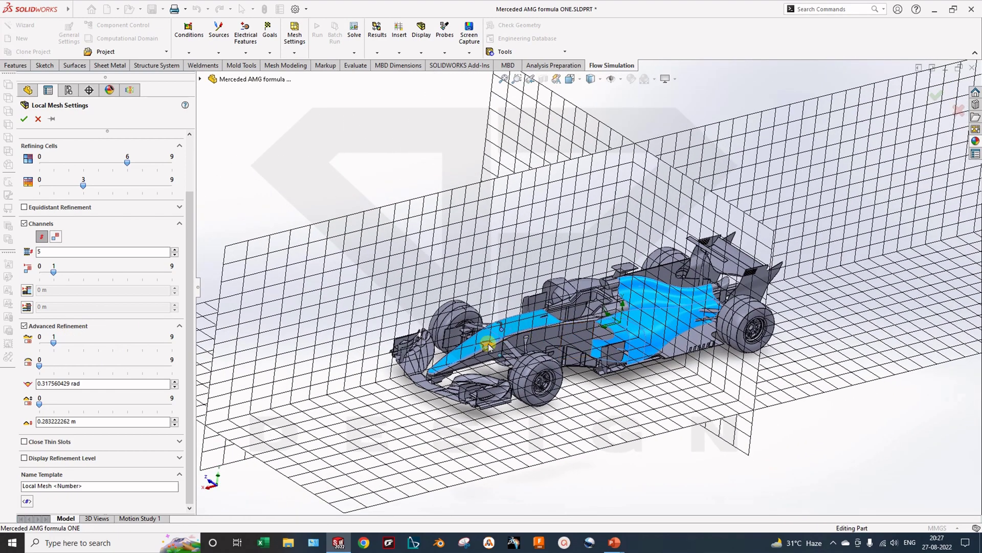
drag(84, 185, 142, 185)
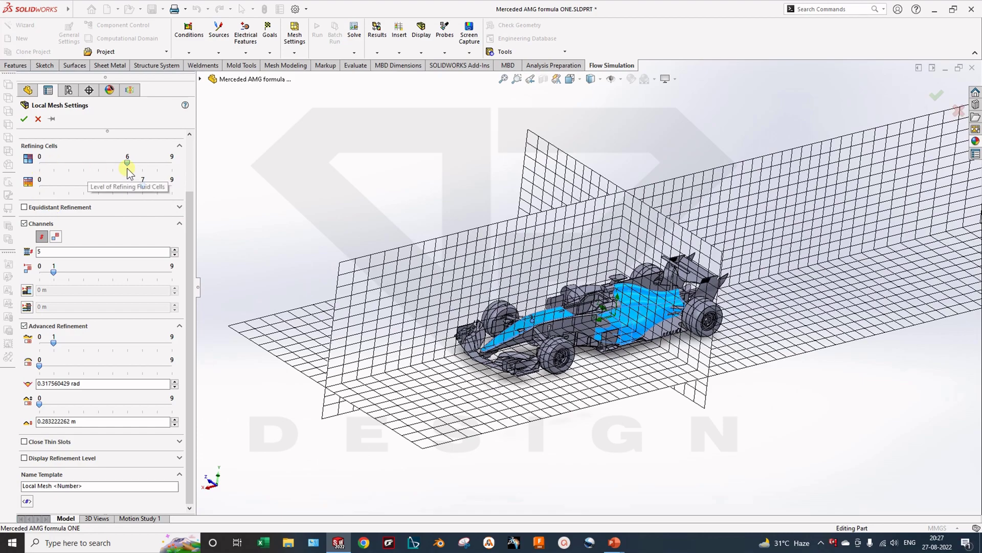
drag(128, 163, 142, 163)
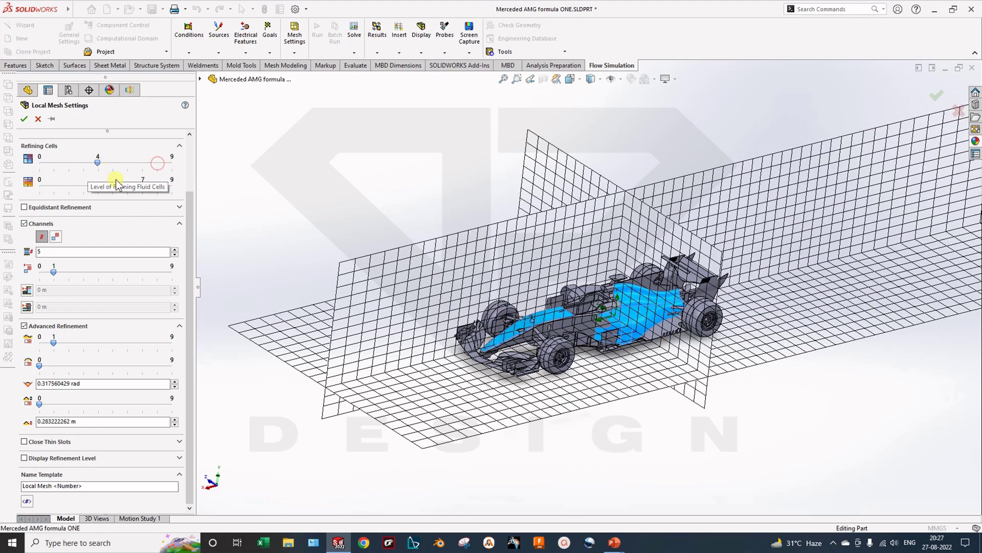
middle_drag(361, 340, 573, 312)
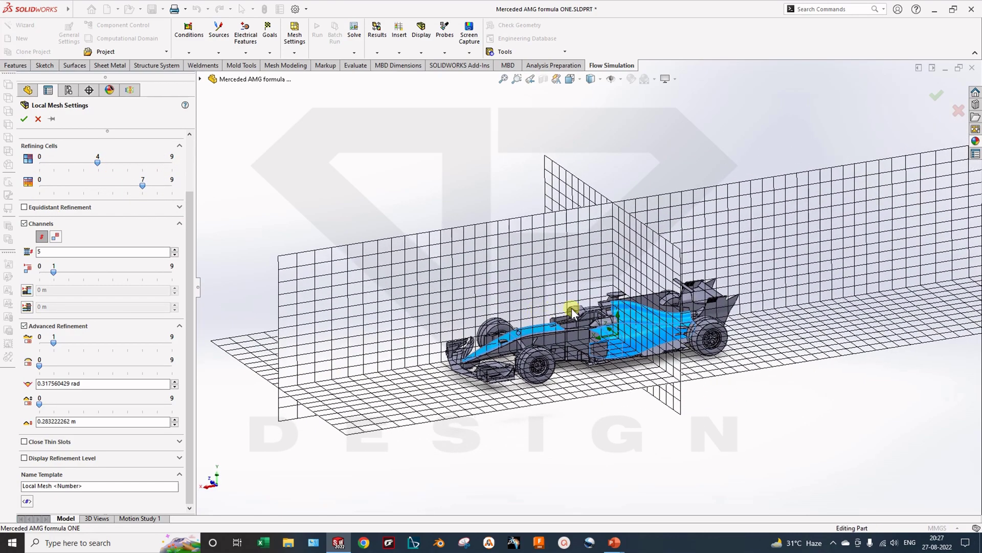
scroll(578, 328, down, 3)
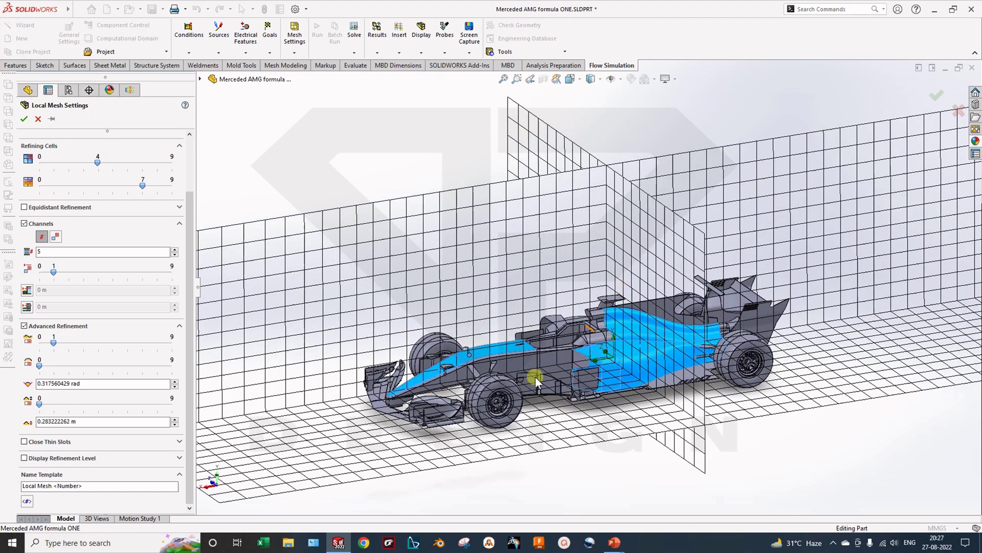
click(37, 119)
- Hide the basic mesh and inspect the bare car model
middle_drag(440, 355, 571, 347)
right_click(89, 310)
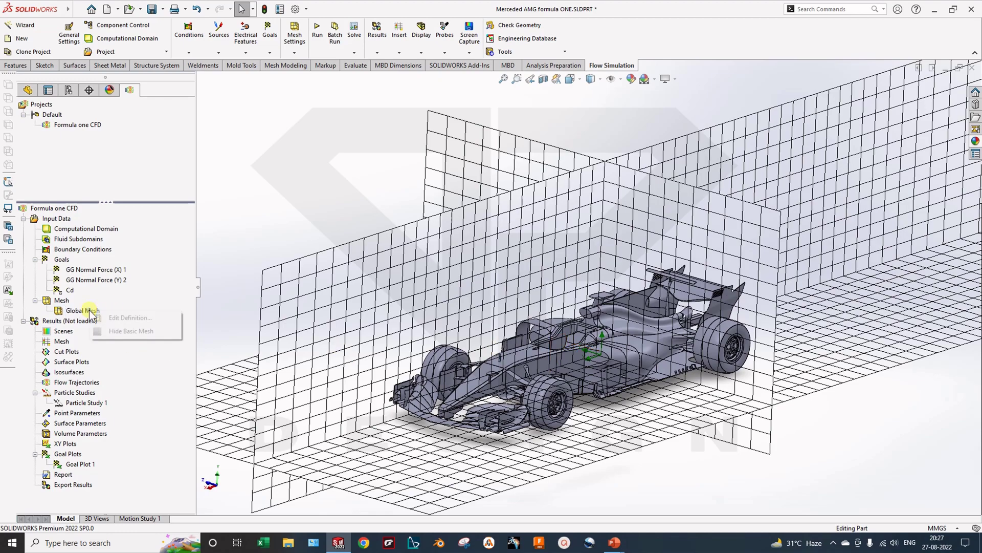
click(112, 331)
scroll(429, 325, down, 2)
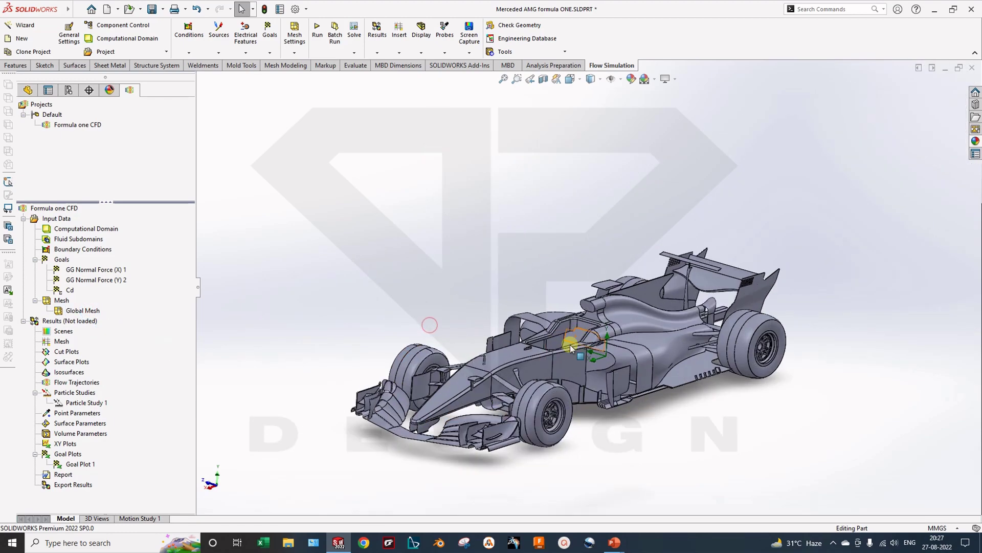
scroll(525, 356, down, 3)
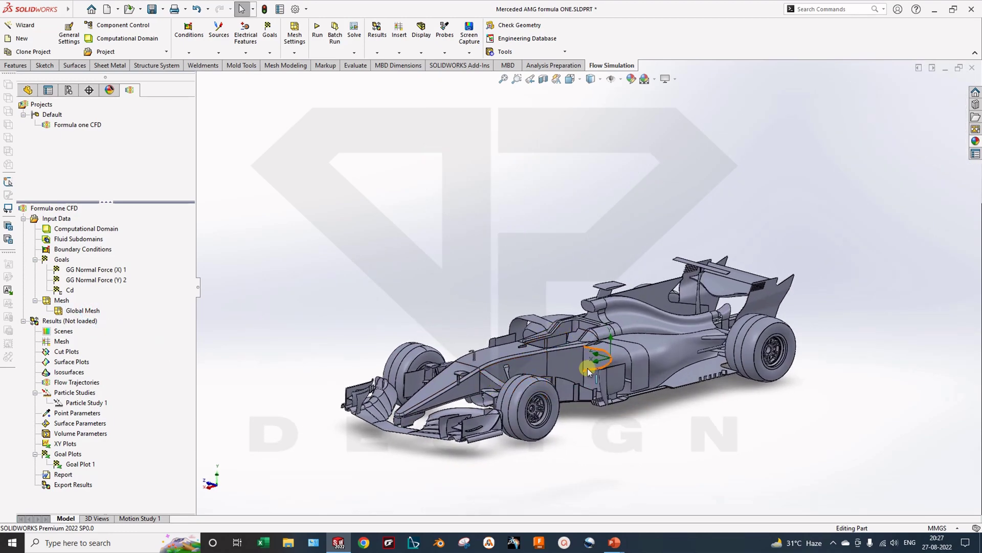
middle_drag(542, 358, 555, 374)
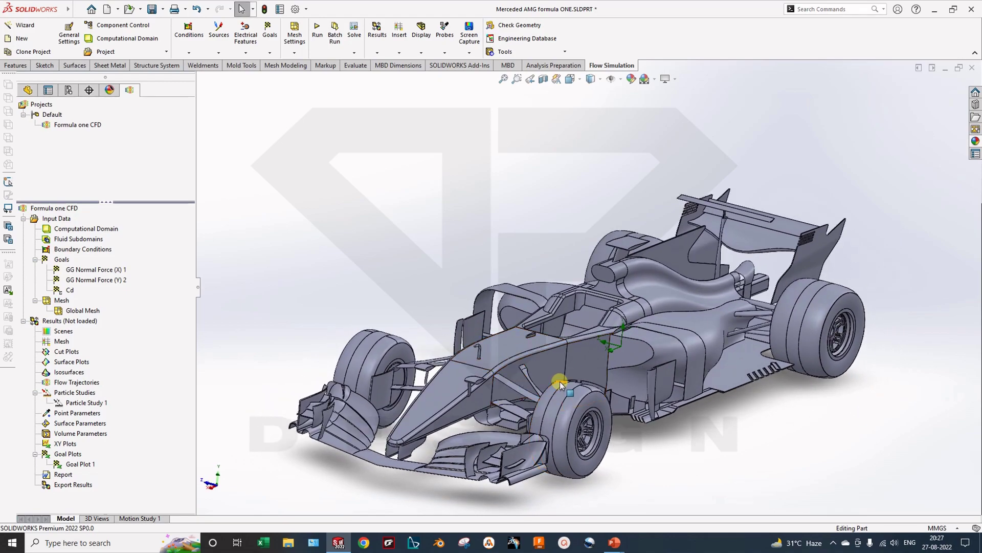
- Review the two normal force goals and the Cd goal, and run a new calculation of the Formula one CFD project
click(82, 279)
click(76, 269)
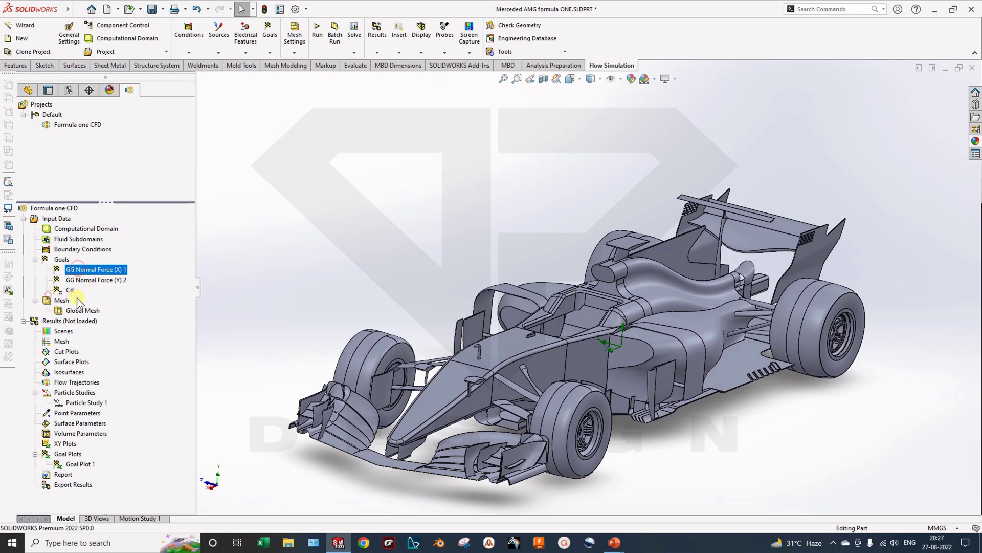
click(71, 291)
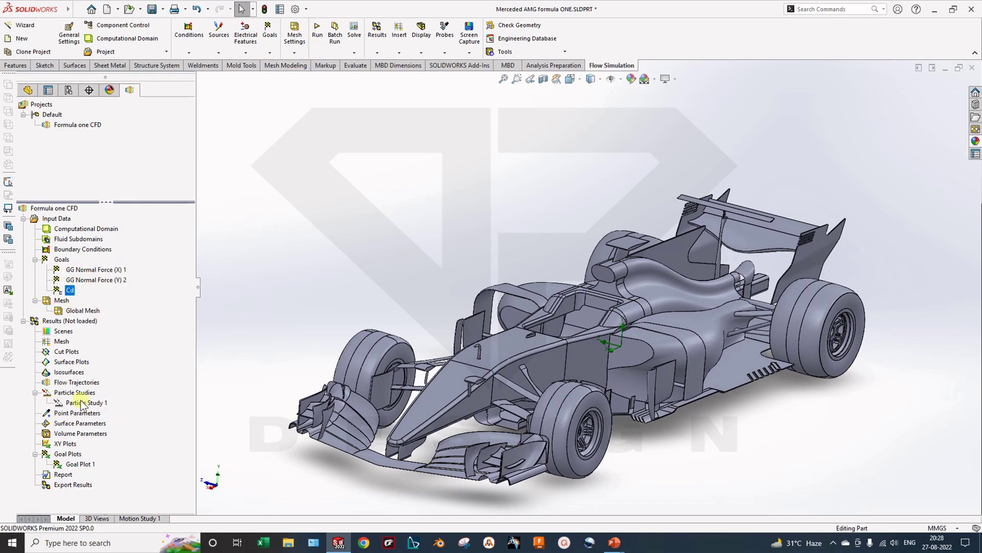
click(319, 32)
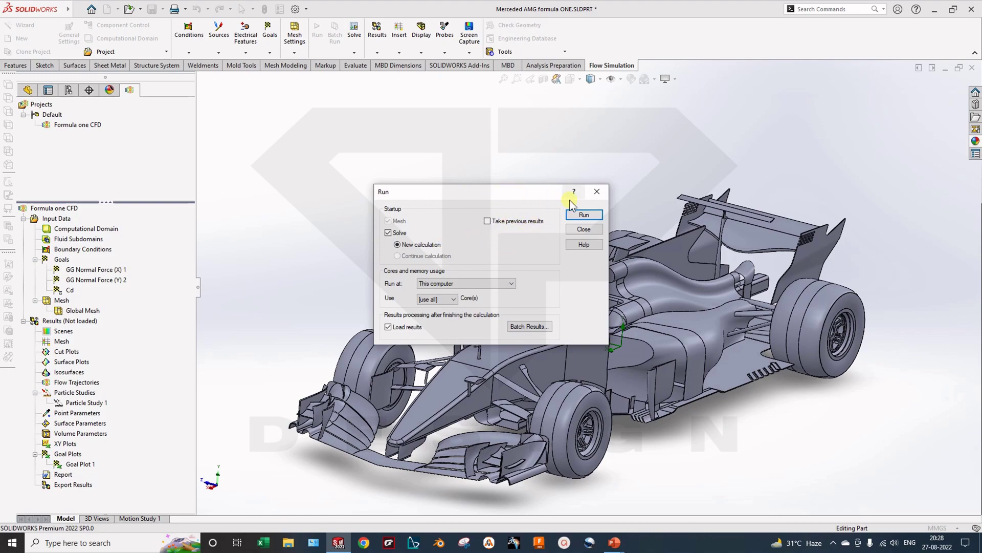
click(584, 215)
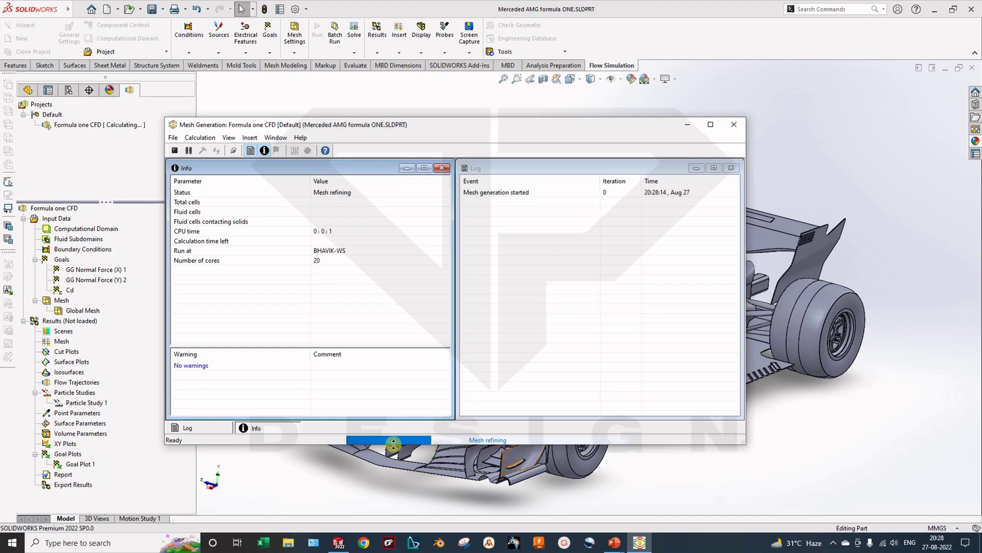
- Display the solver's list of goals, monitor Cd and both normal forces, and move the list clear of the calculation info and log
click(277, 150)
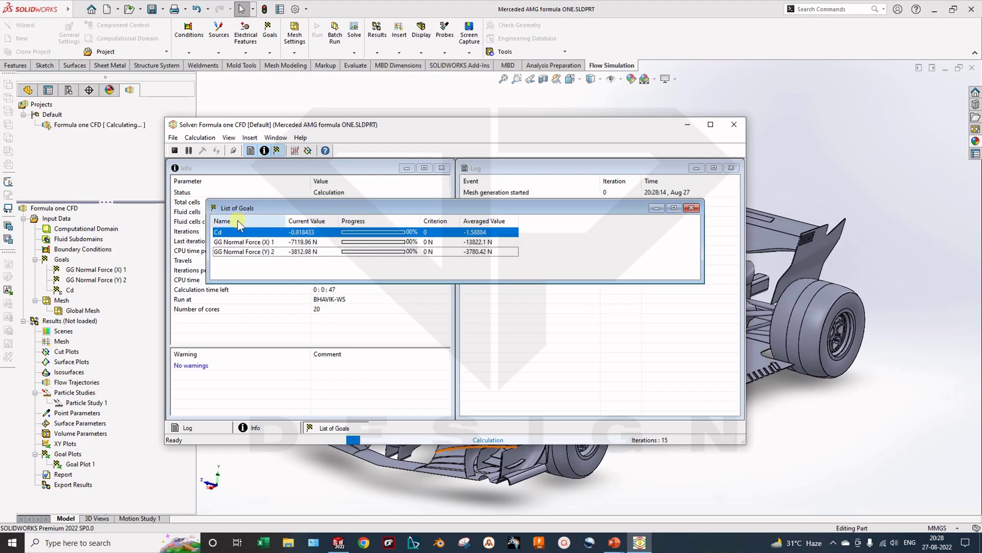
click(254, 244)
click(258, 251)
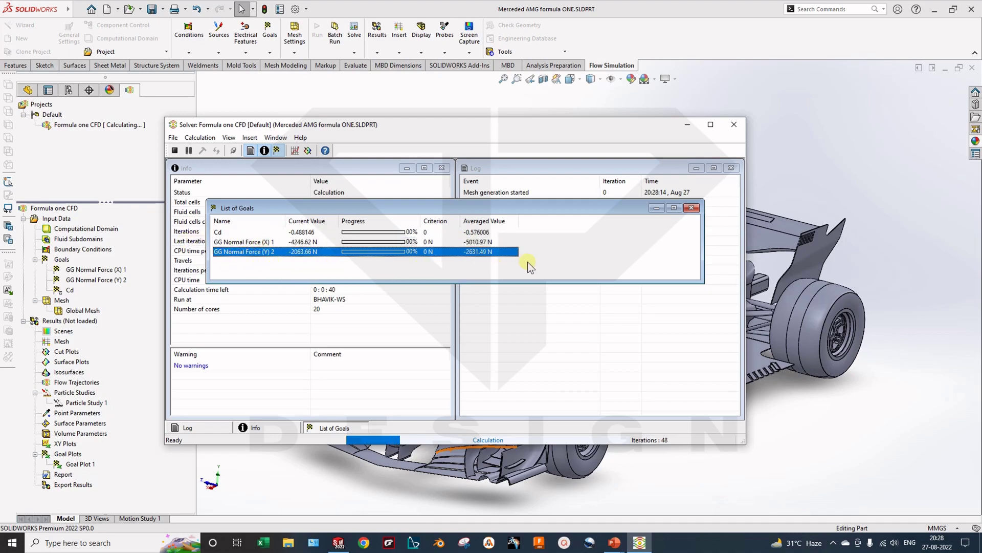
click(283, 243)
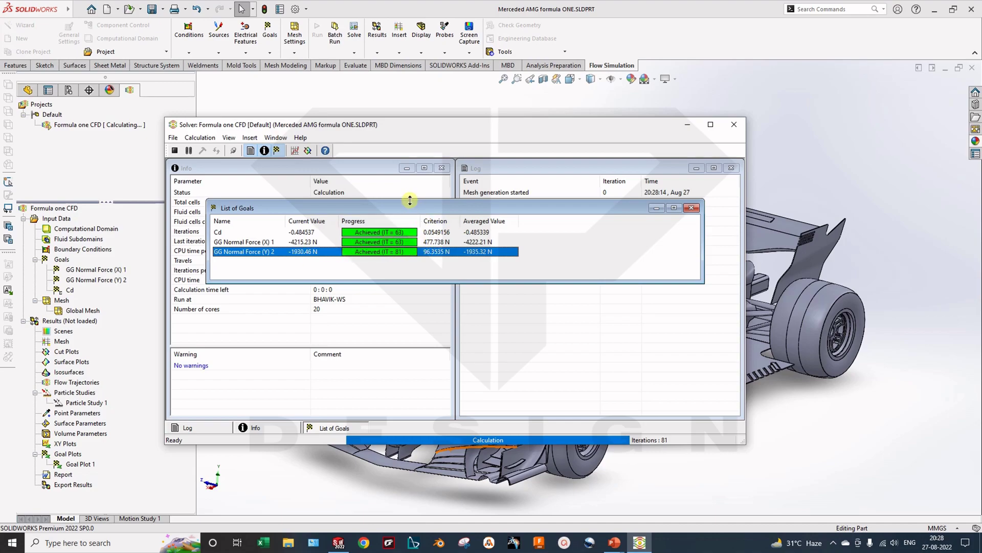
drag(397, 210, 401, 342)
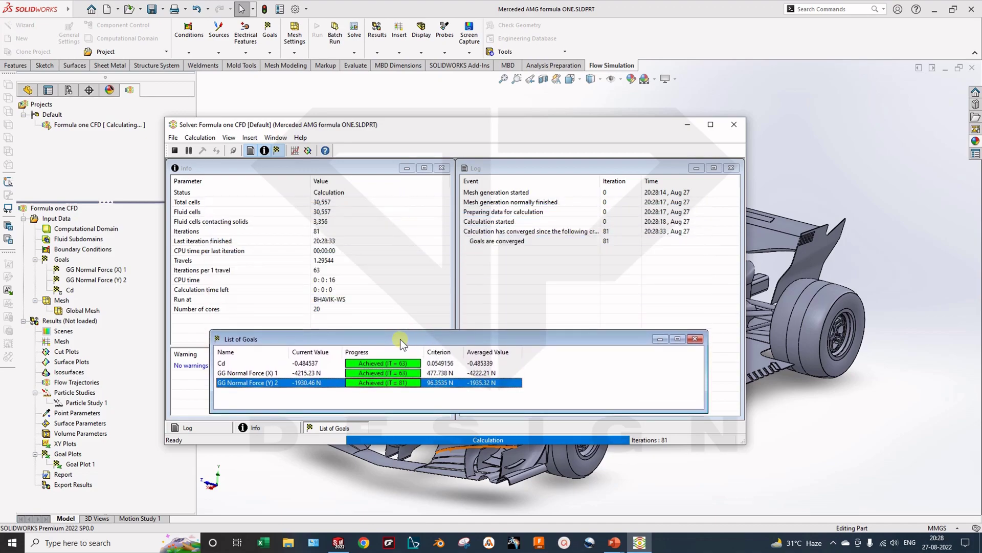
- Close the solver's list of goals and display a goal plot of Cd in the solver monitor
click(696, 338)
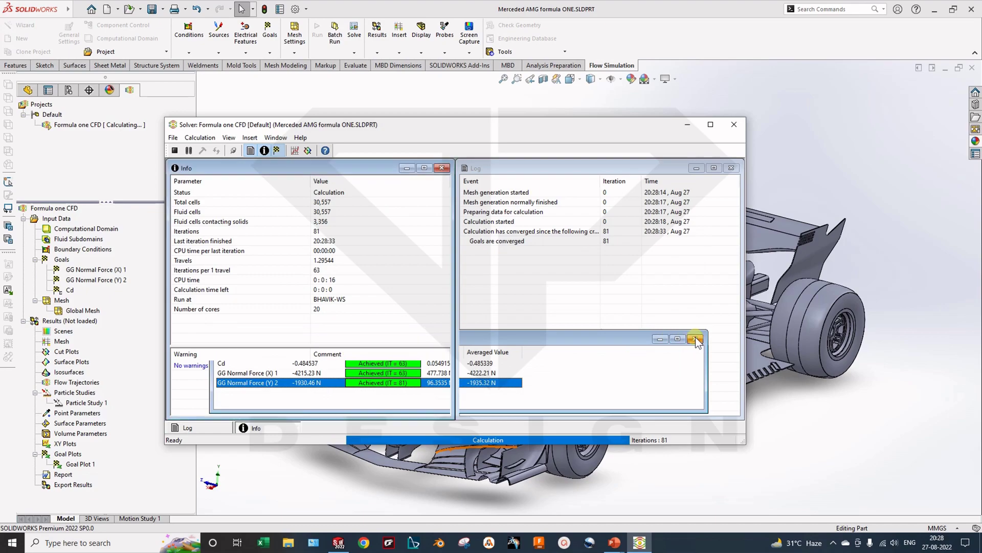
click(296, 151)
click(363, 259)
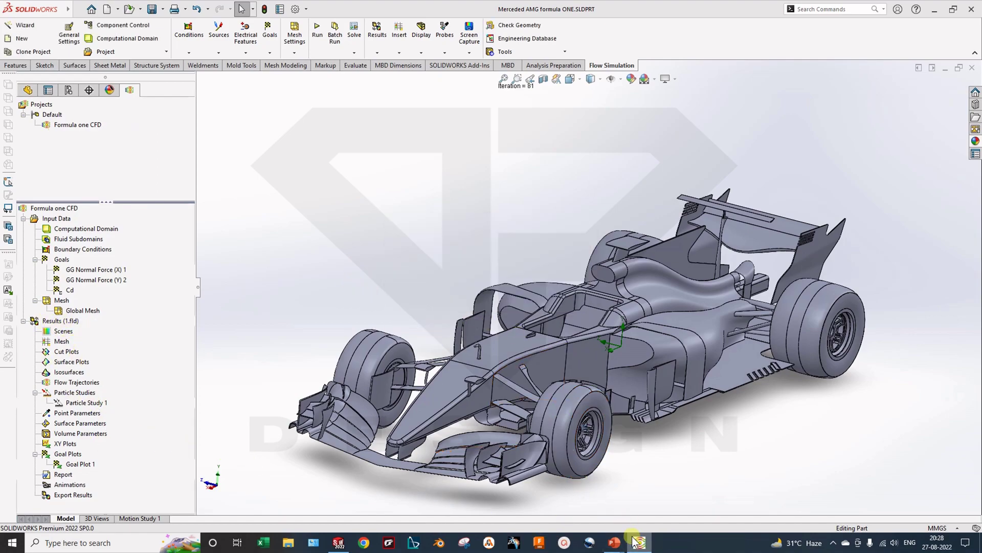
key(alt+Tab)
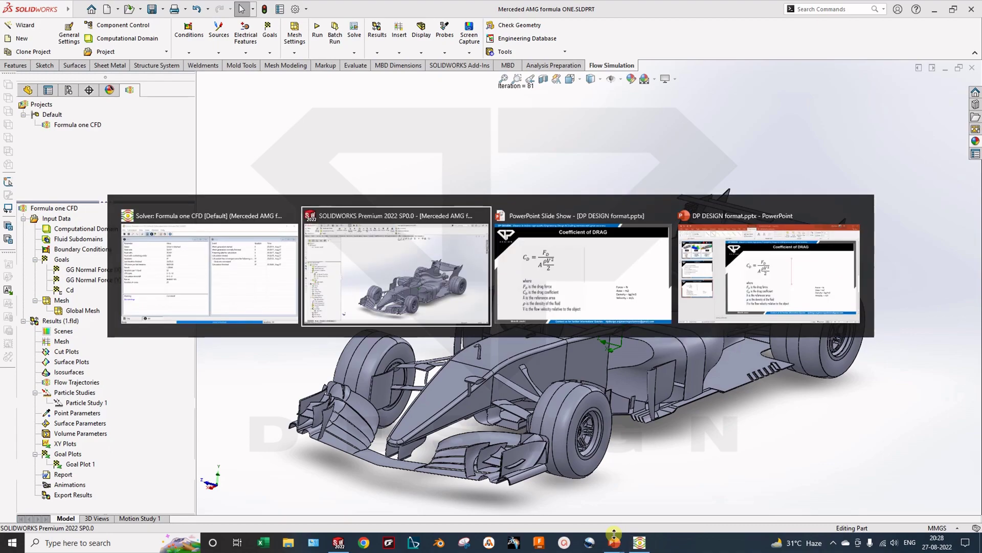
key(alt+Tab)
key(alt+Tab)
key(alt+Tab)
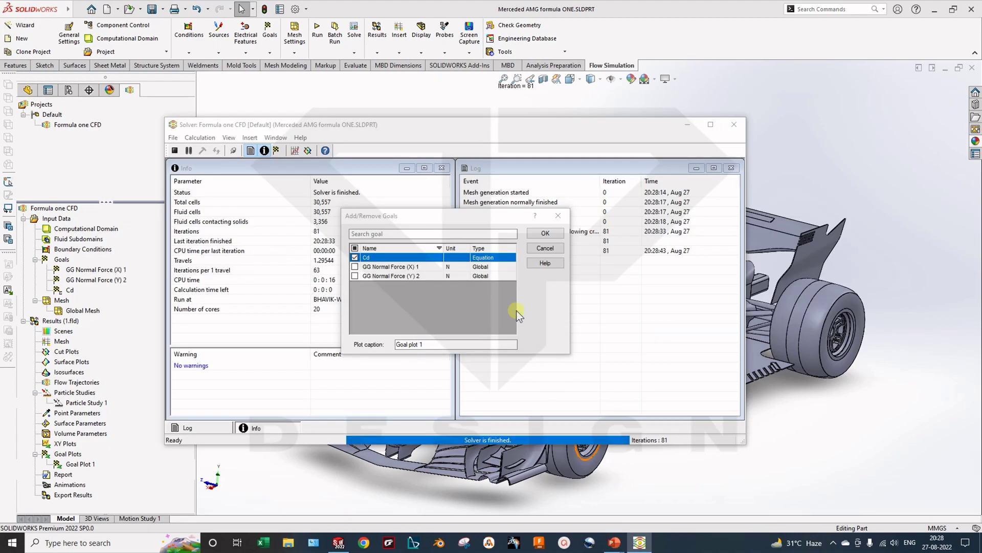
click(543, 233)
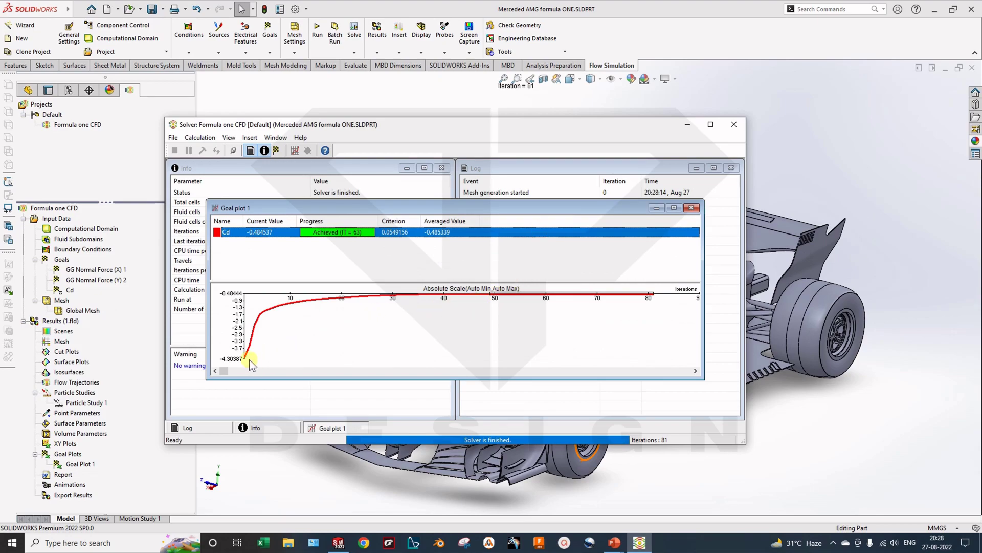
- Close the Cd plot and the finished solver monitor, returning to the car model
click(691, 207)
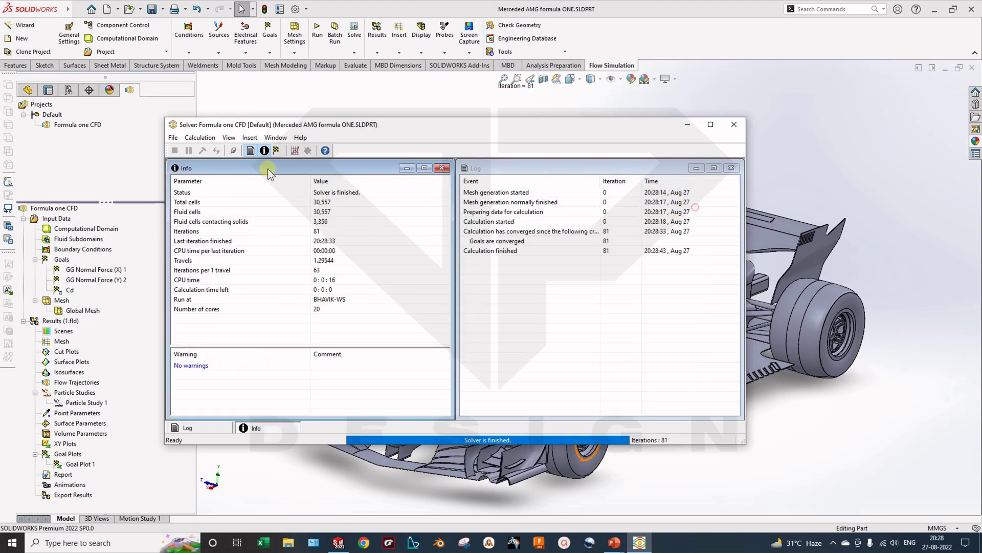
click(735, 124)
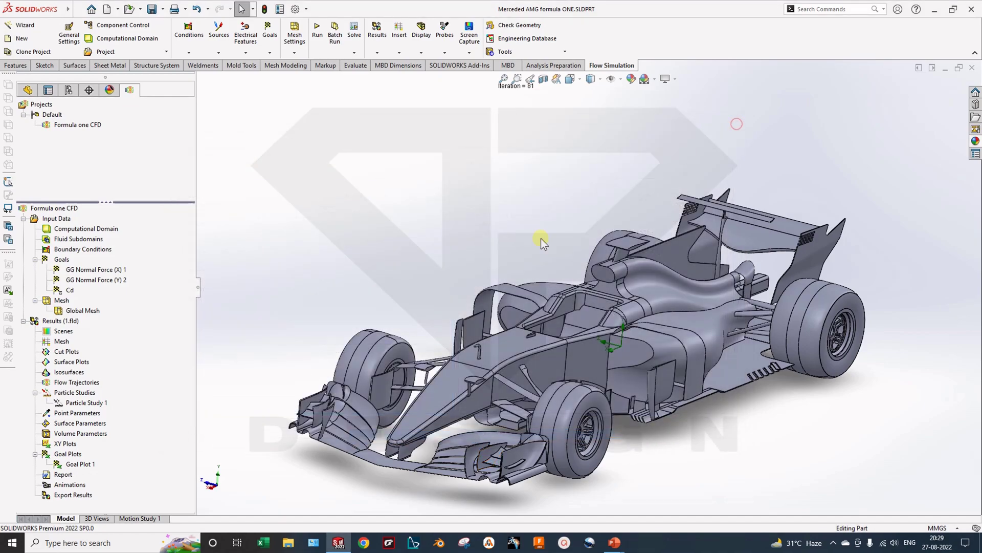
middle_drag(537, 370, 492, 402)
right_click(69, 345)
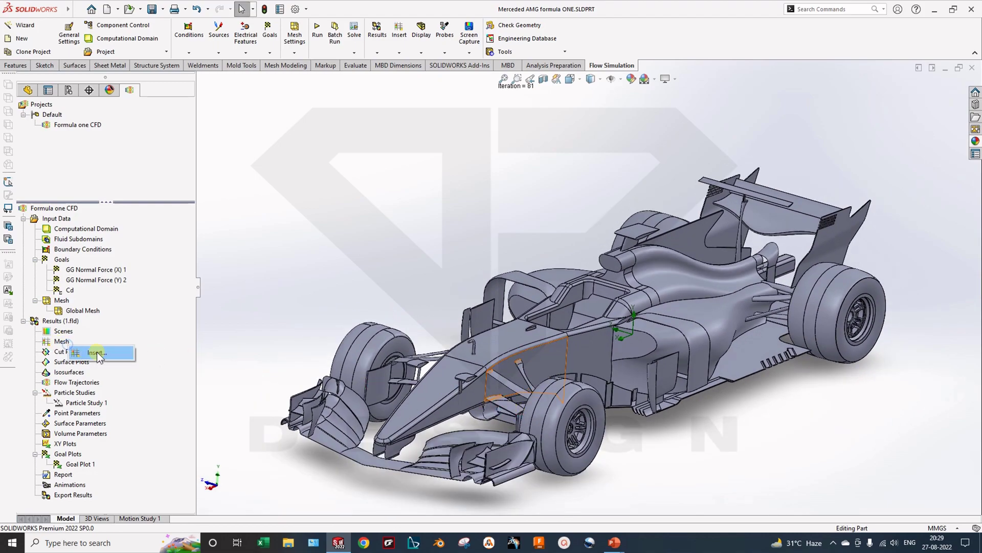
click(190, 355)
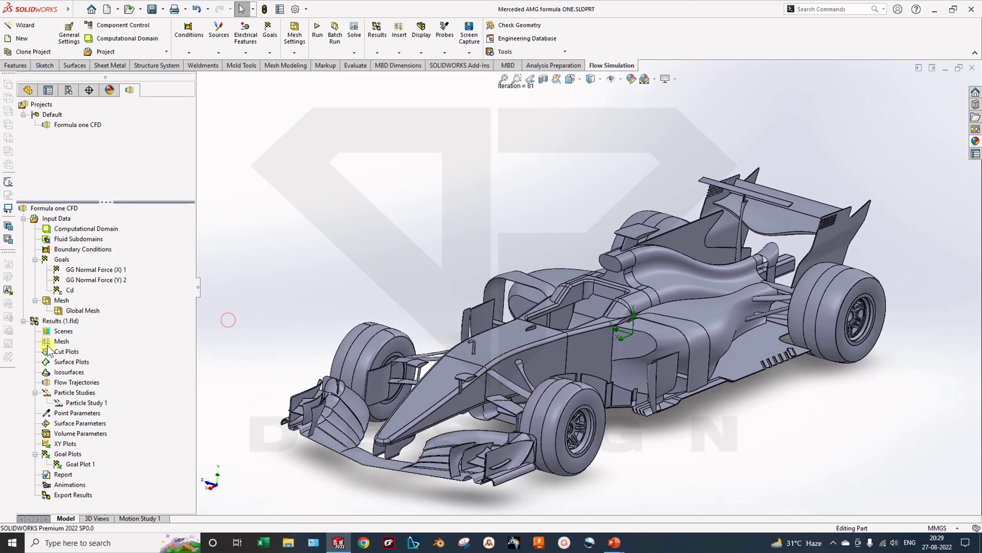
right_click(71, 342)
click(76, 397)
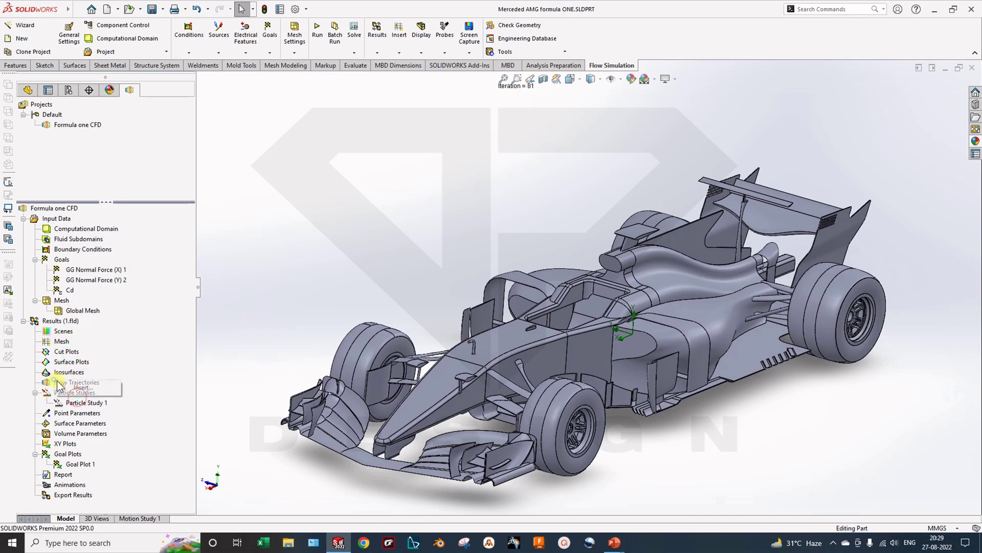
click(70, 467)
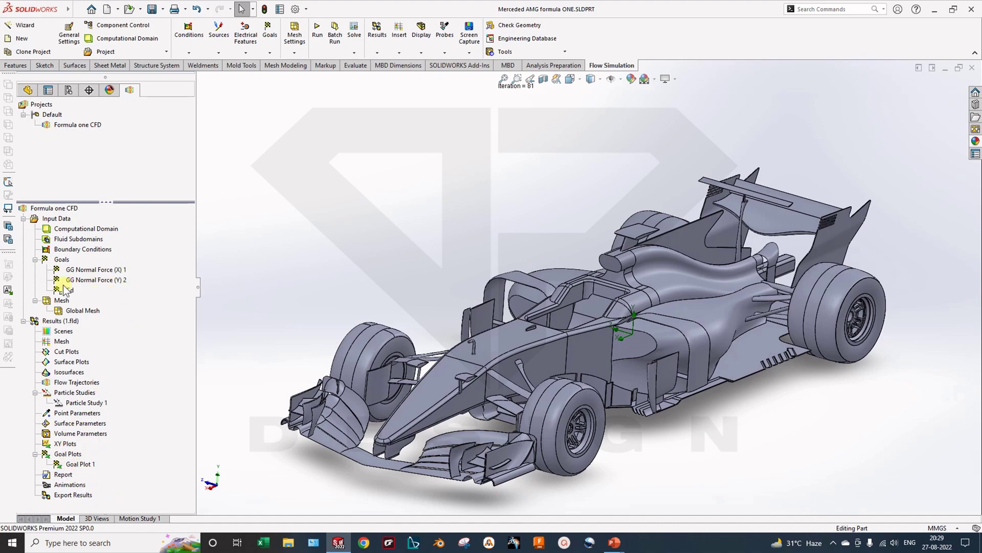
click(119, 284)
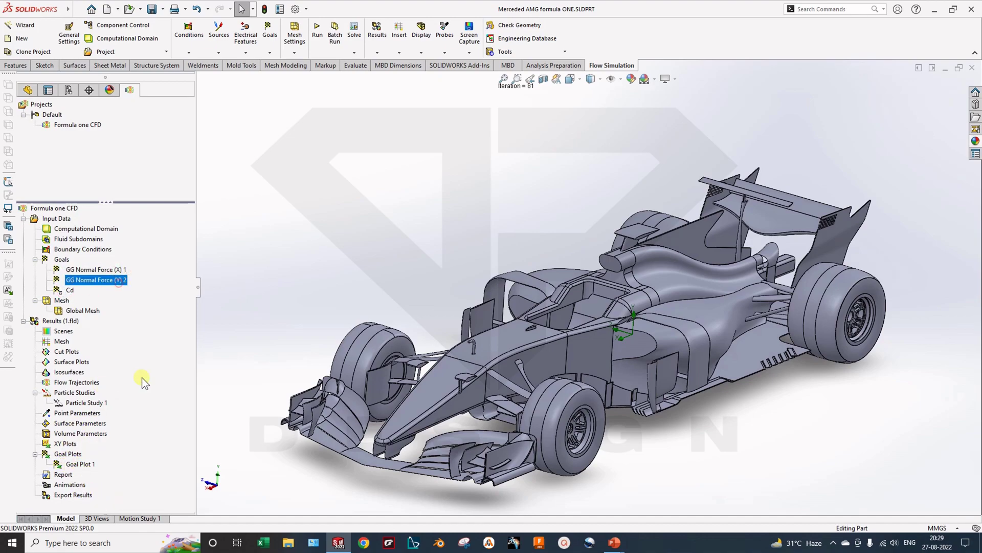
- Insert a goal plot of Cd against iterations under the results, show its summary table, and accept the plot
right_click(70, 464)
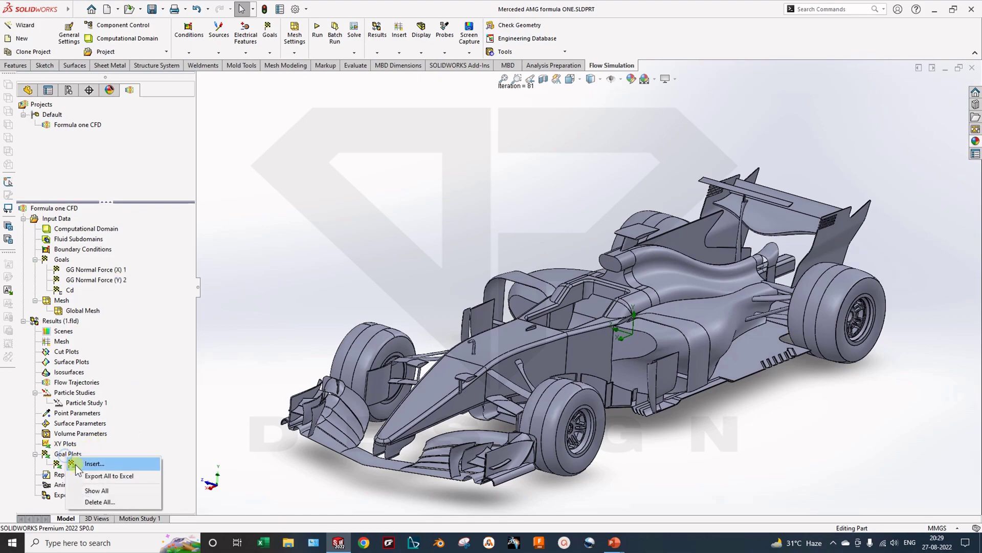
click(103, 463)
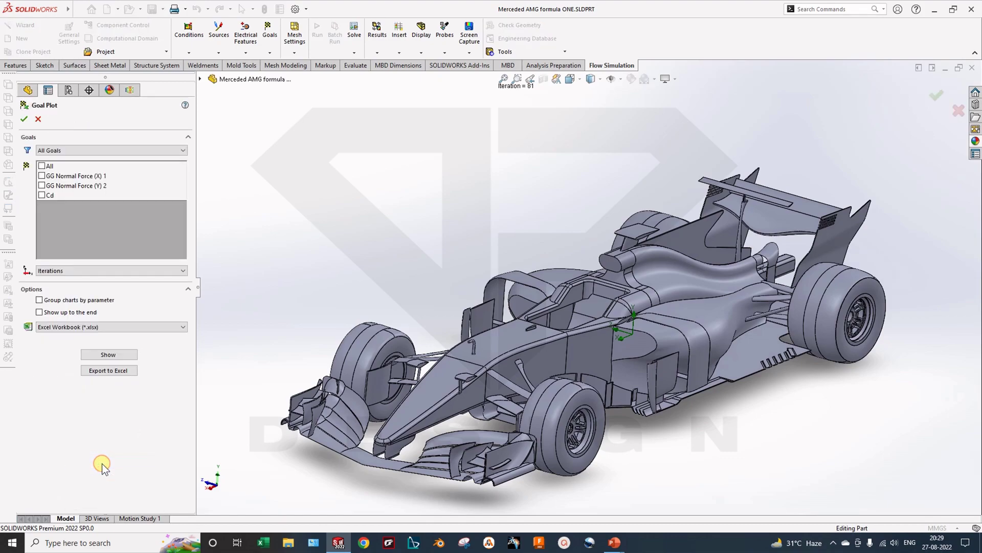
click(42, 167)
click(41, 196)
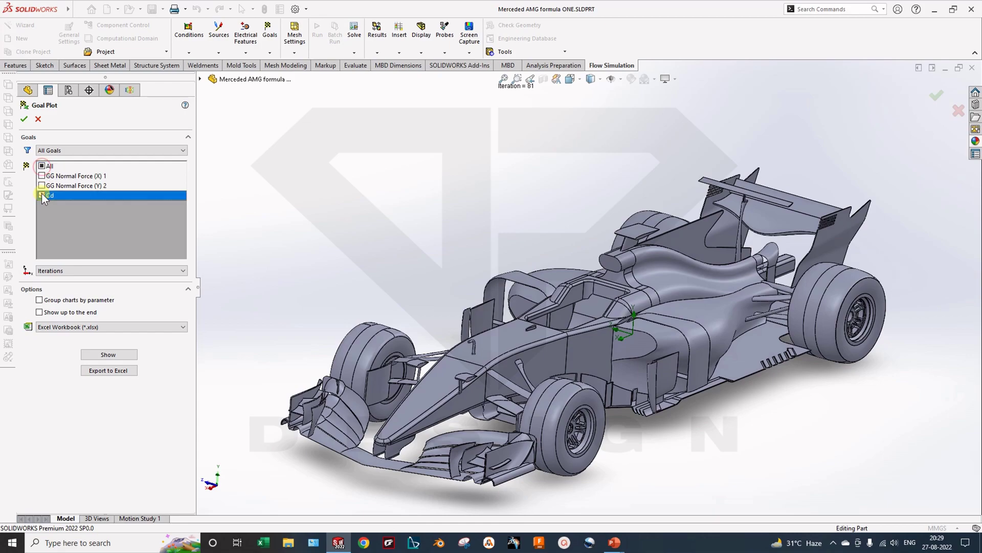
click(67, 271)
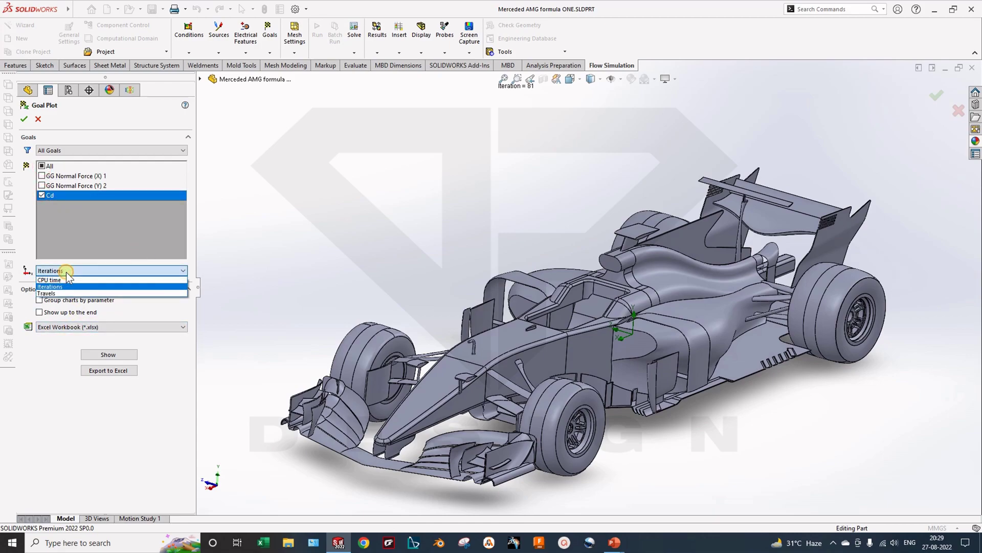
click(77, 287)
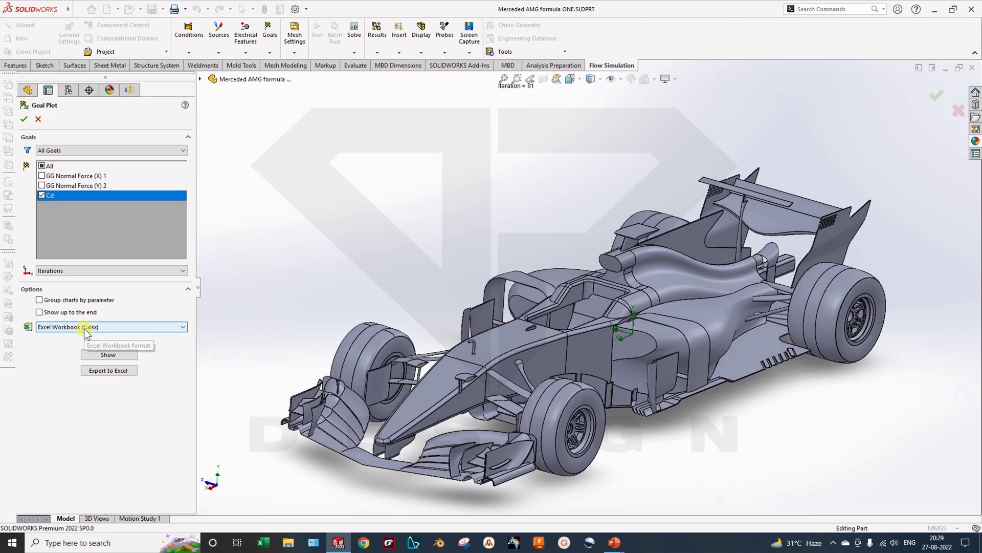
click(112, 354)
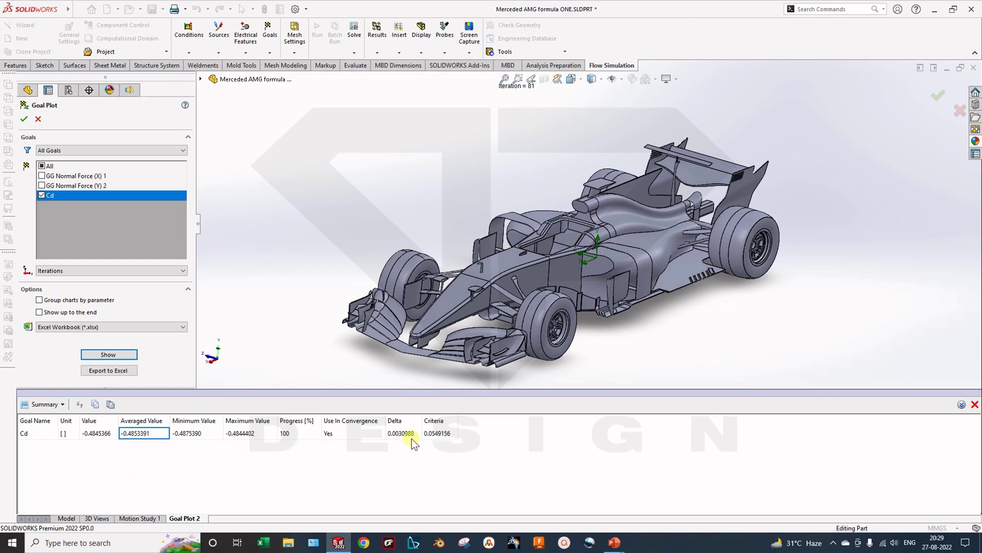
click(23, 119)
- Edit the new Cd goal plot to include both normal force goals, read the summary of all goals, and cancel the edit
middle_drag(621, 307, 608, 333)
scroll(578, 271, down, 4)
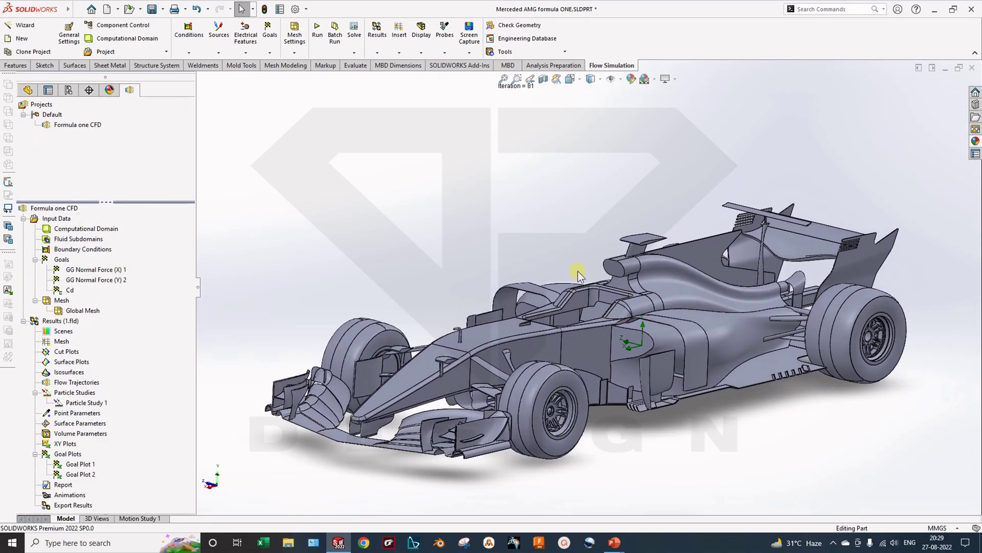
right_click(73, 475)
click(108, 386)
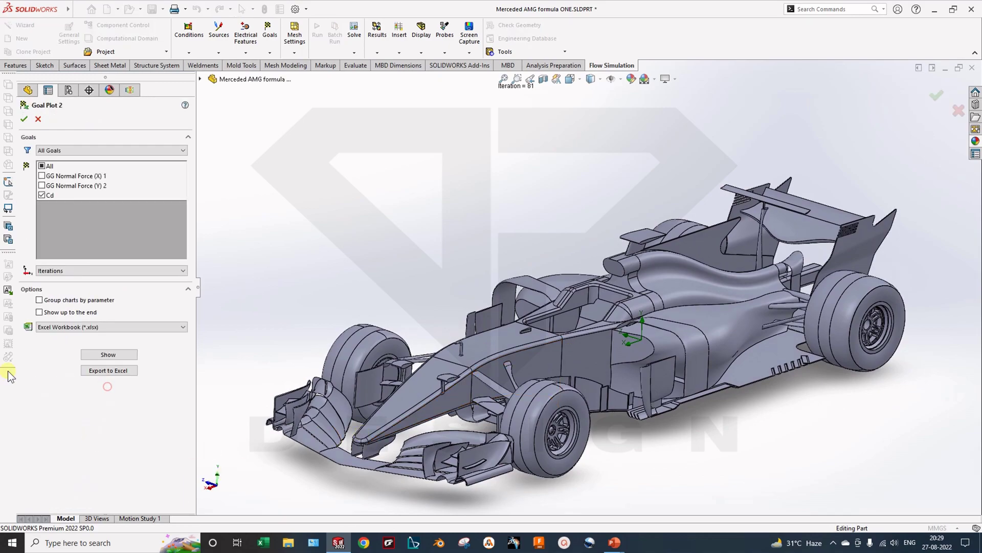
click(42, 176)
click(41, 187)
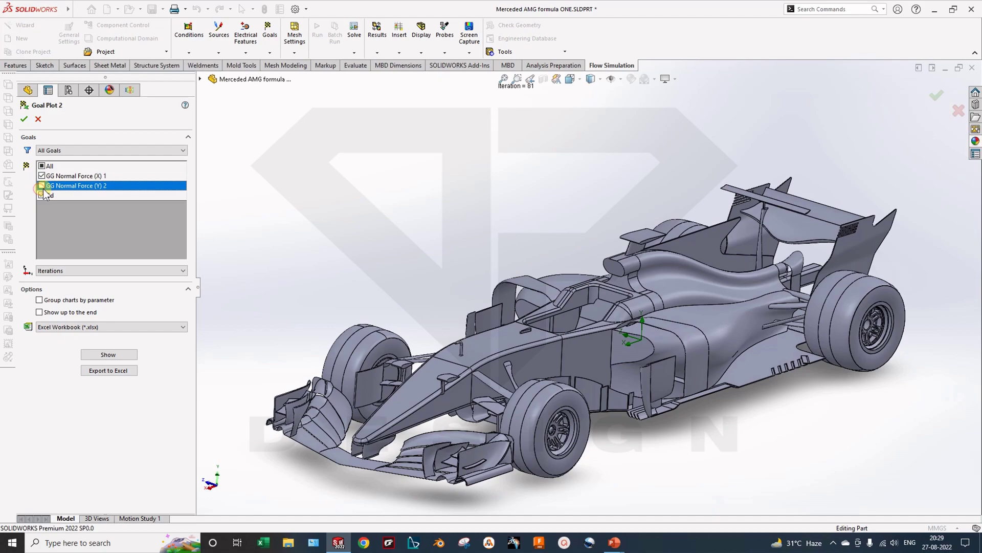
click(120, 355)
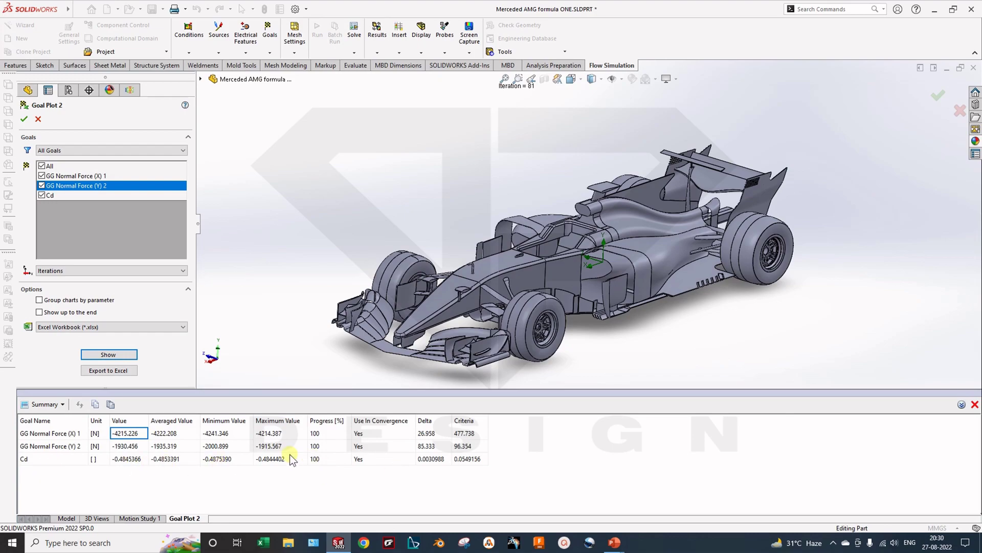
click(39, 120)
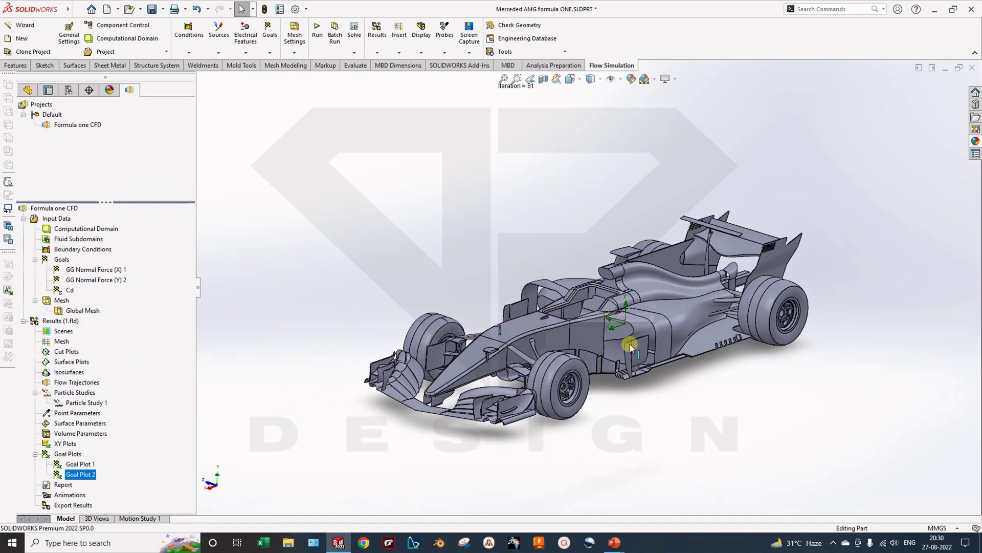
- Examine the expression defining the Cd equation goal, and close the definition without saving changes
scroll(628, 343, down, 5)
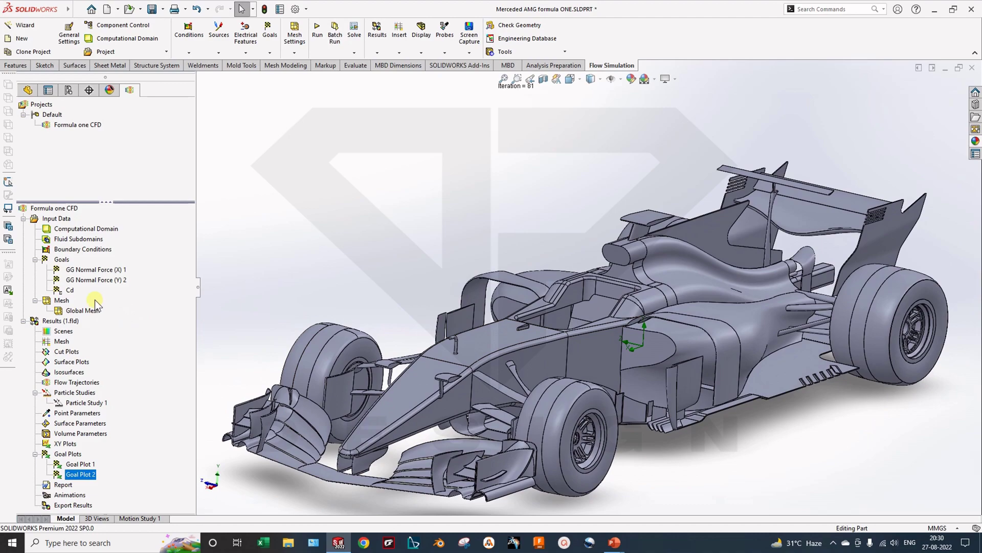
right_click(67, 289)
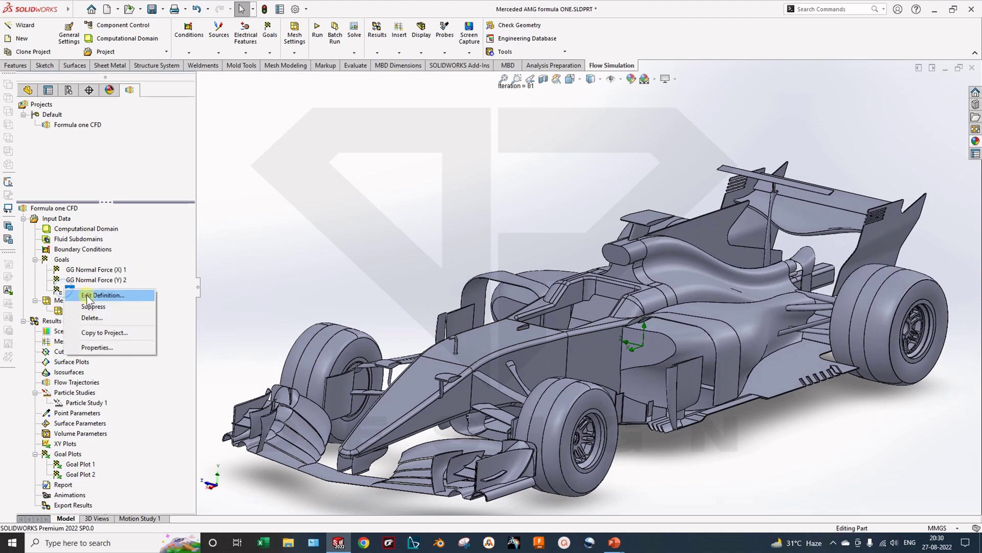
click(97, 296)
drag(144, 404, 30, 407)
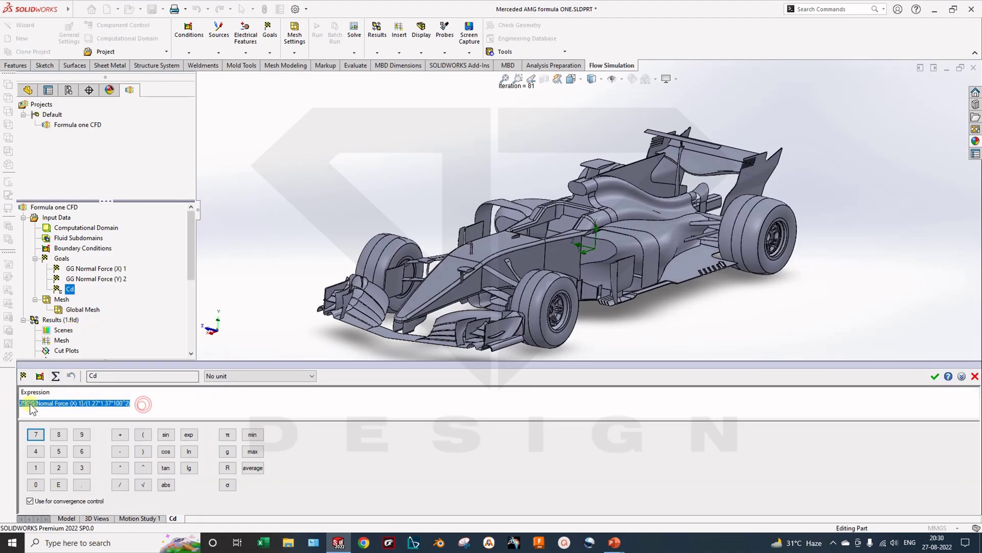
click(158, 402)
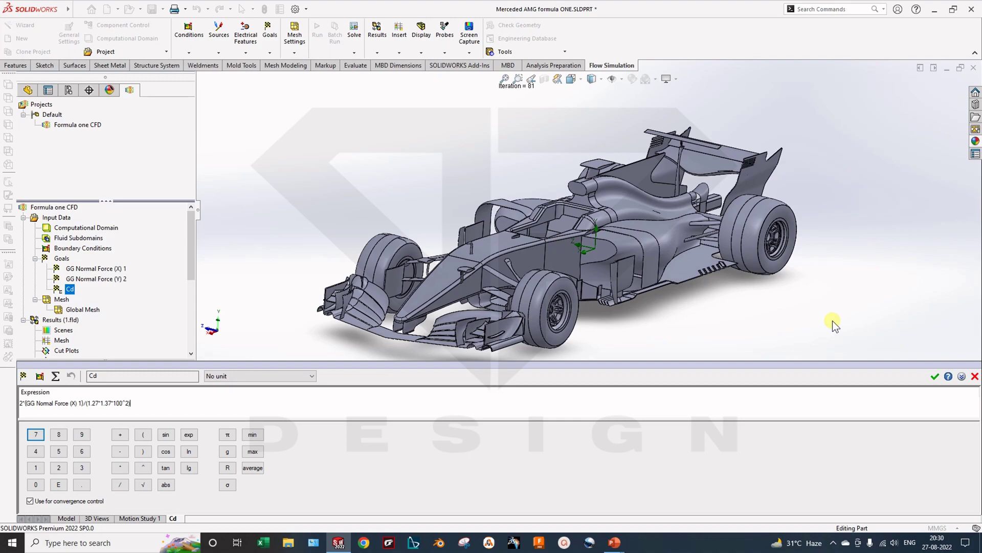
click(973, 376)
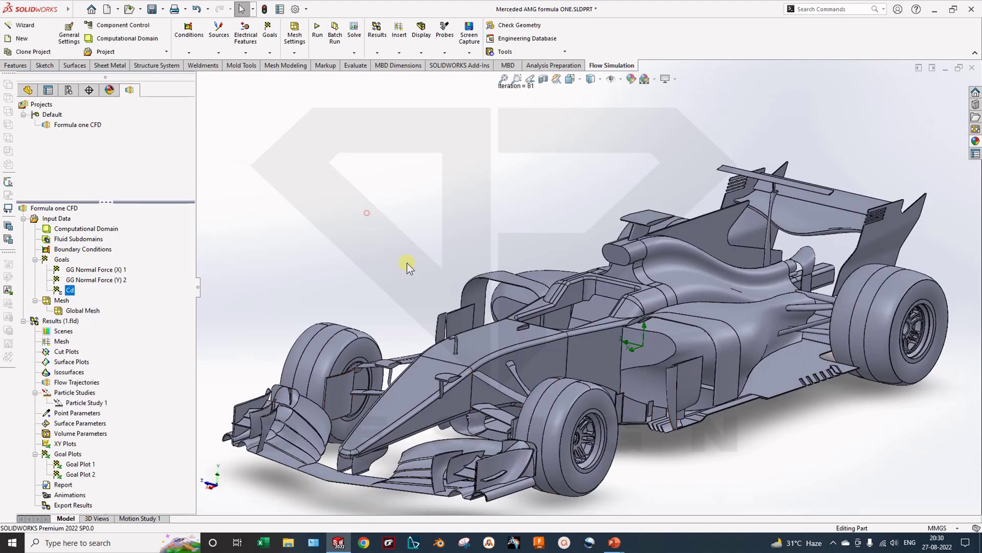
- Insert a new flow trajectories plot under the results of the Formula one CFD project
scroll(407, 263, up, 3)
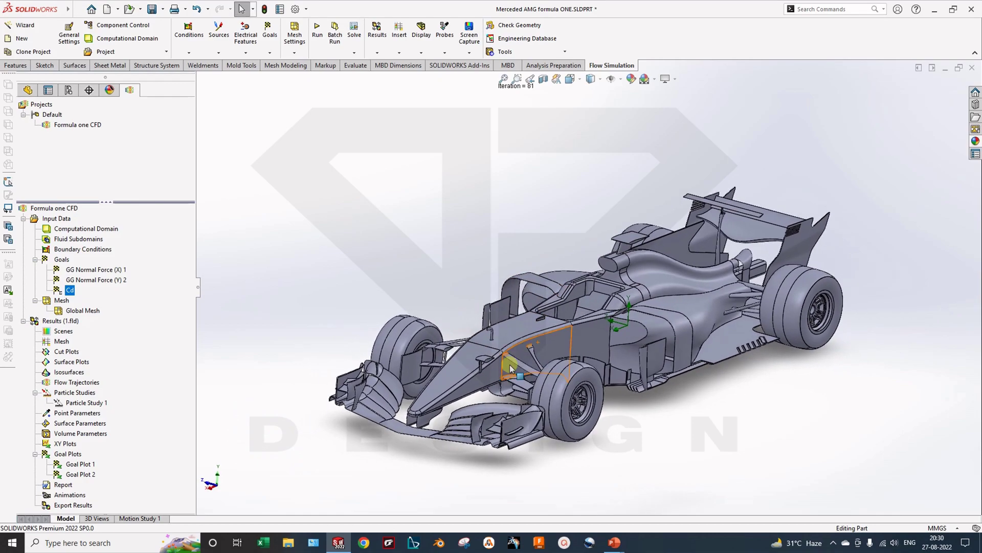
right_click(77, 392)
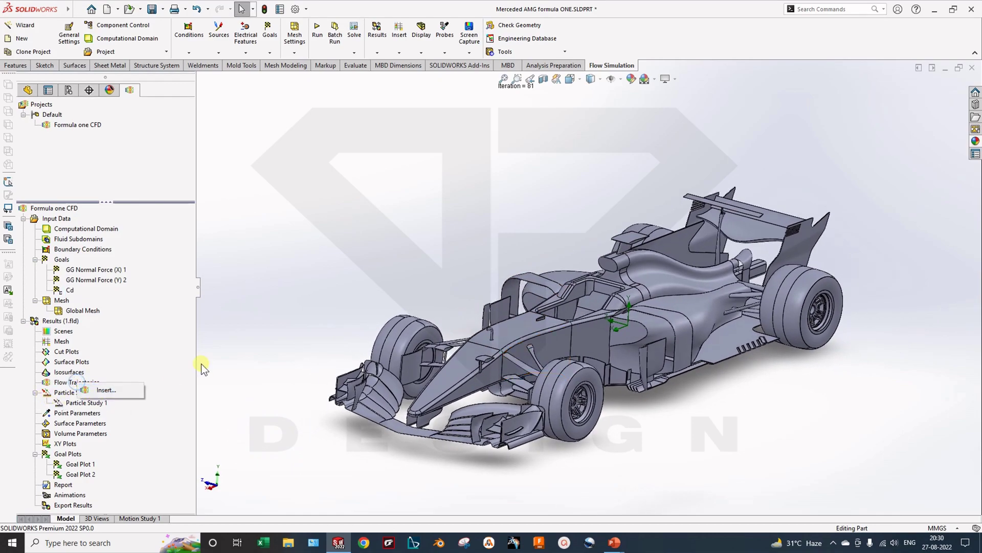
right_click(68, 392)
click(92, 387)
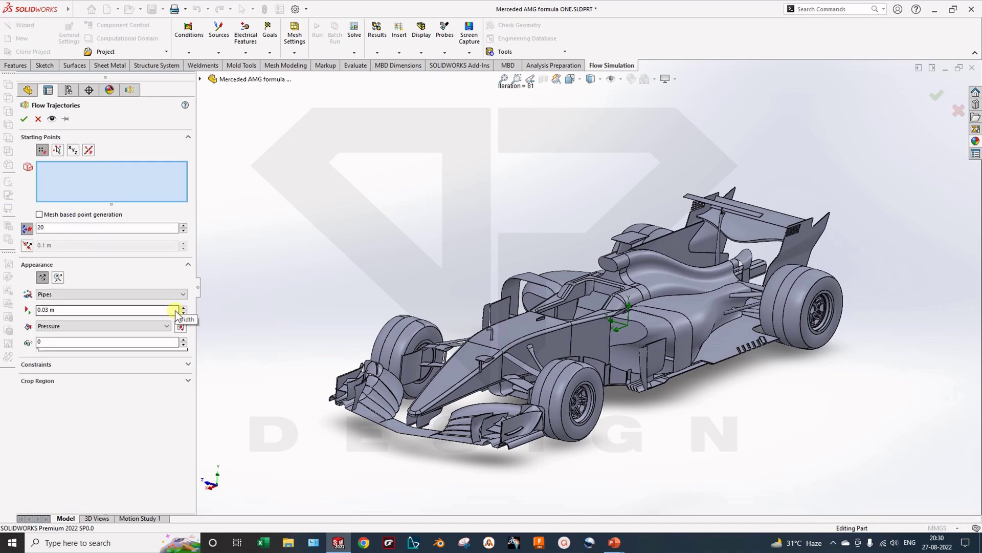
middle_drag(427, 333, 402, 307)
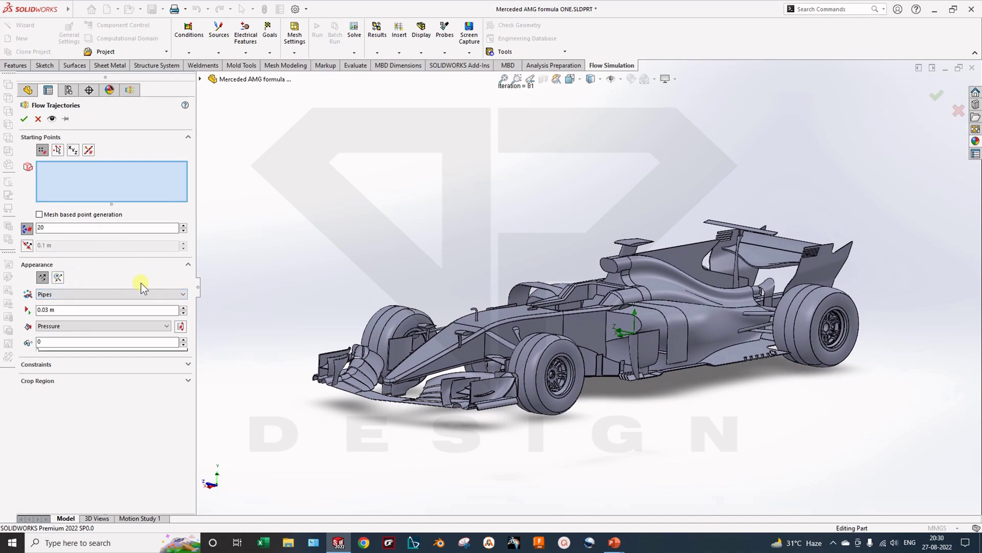
middle_drag(383, 296, 481, 365)
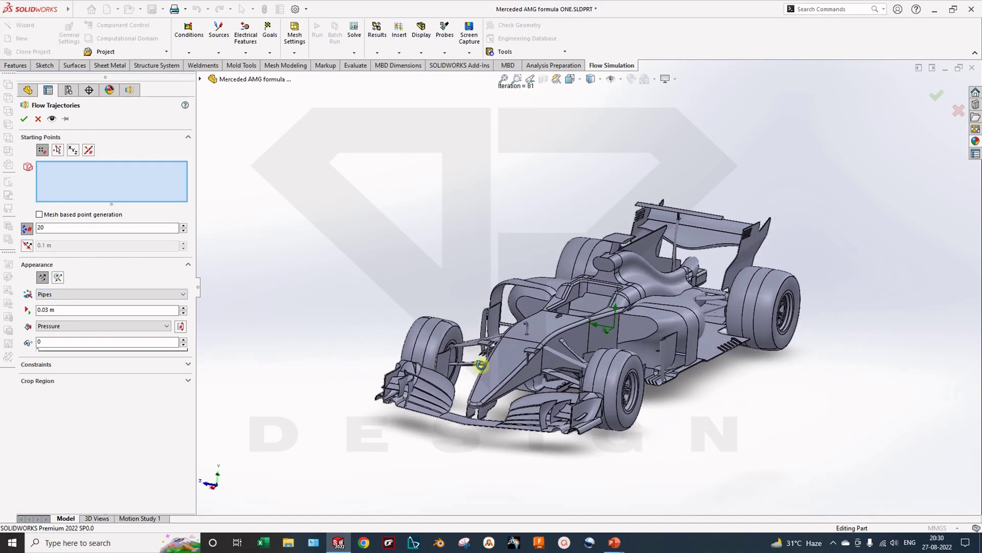
scroll(550, 329, down, 2)
middle_drag(558, 329, 289, 275)
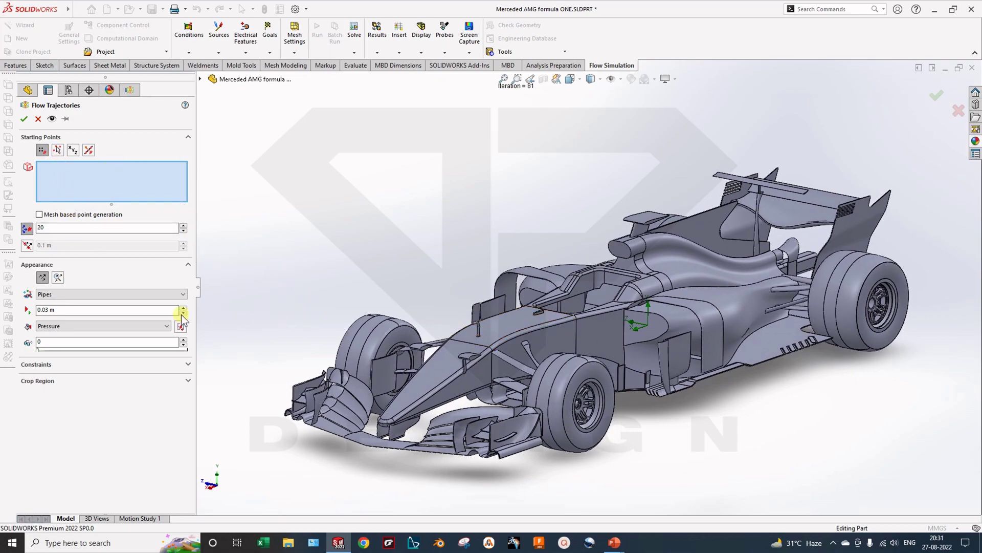
middle_drag(266, 324, 285, 347)
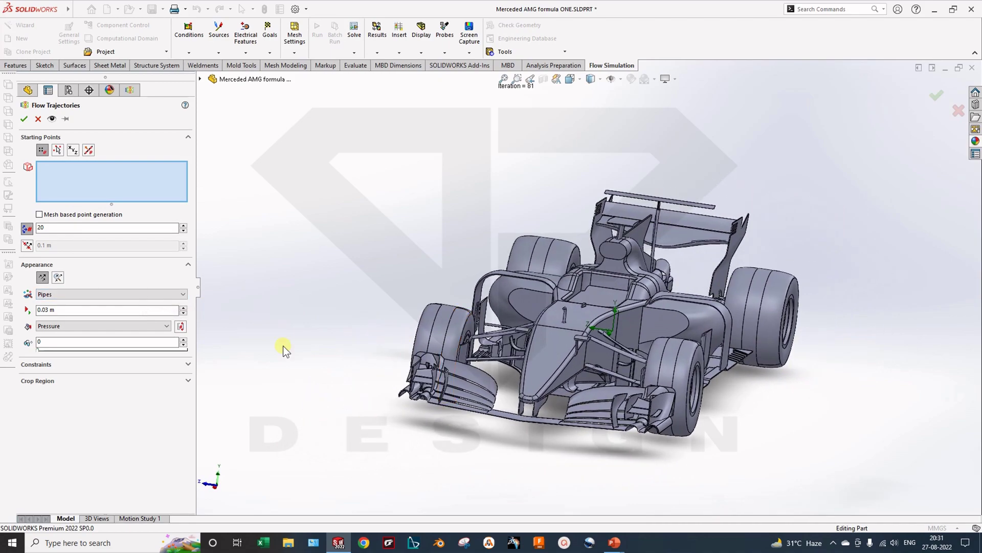
- Display the trajectories as dynamic arrows with marker settings of 10 and 20
click(58, 278)
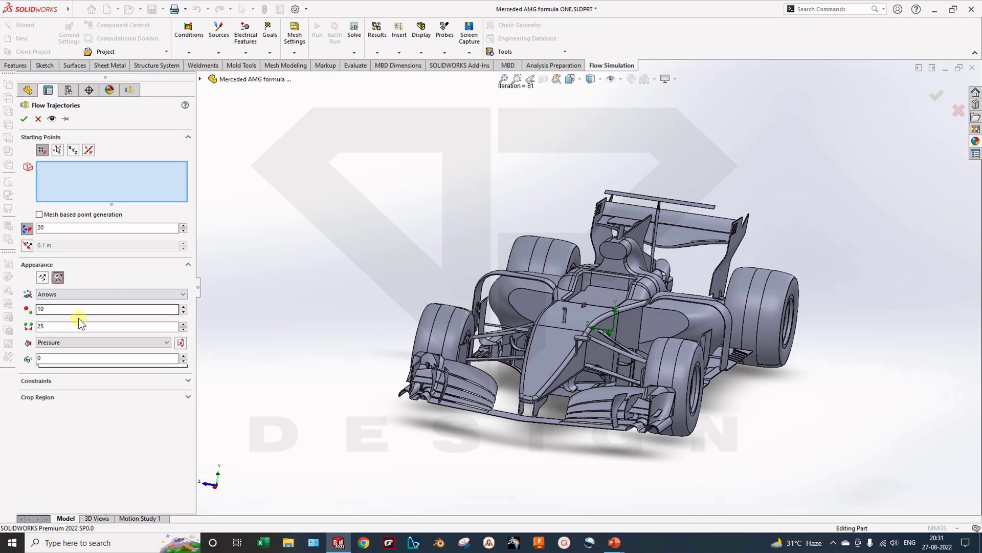
click(62, 295)
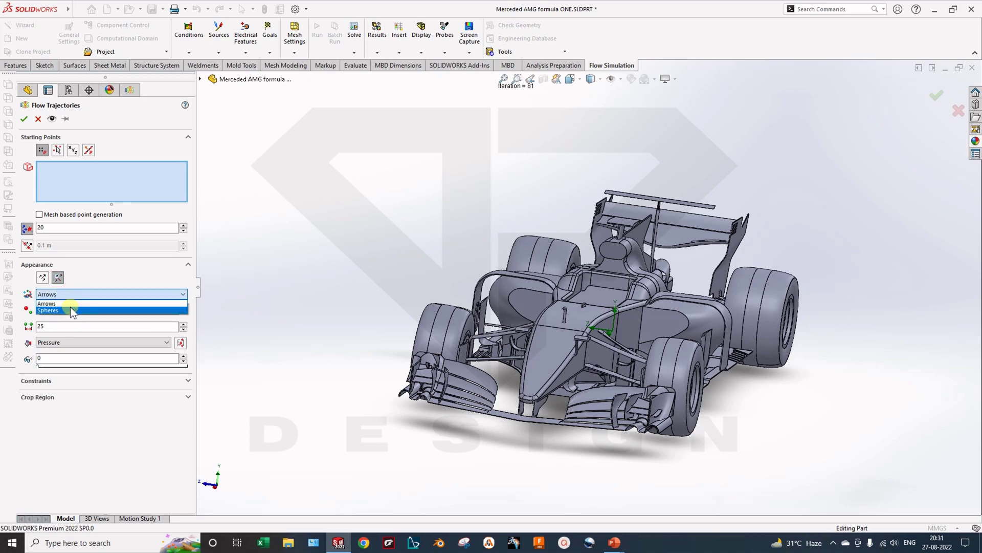
click(70, 310)
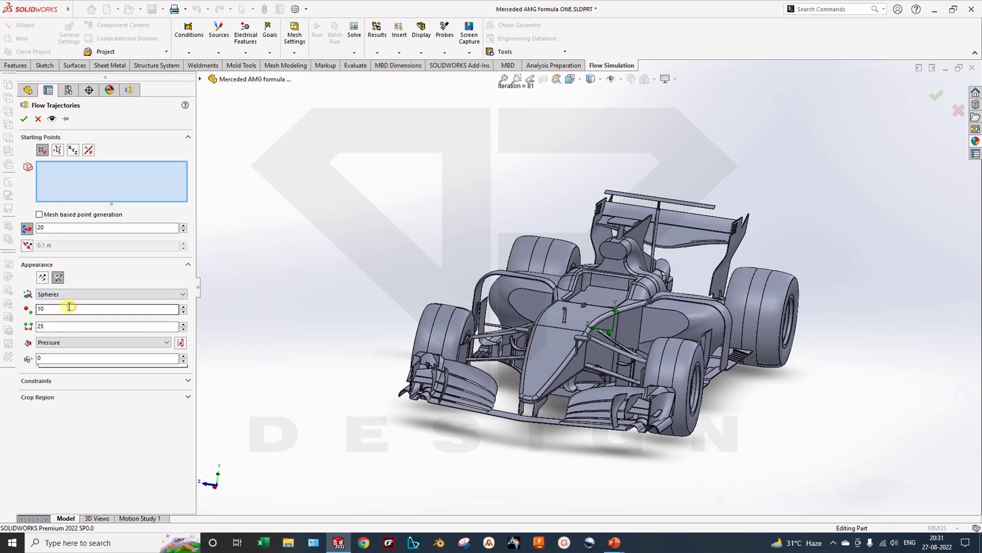
click(62, 294)
click(59, 302)
double_click(47, 309)
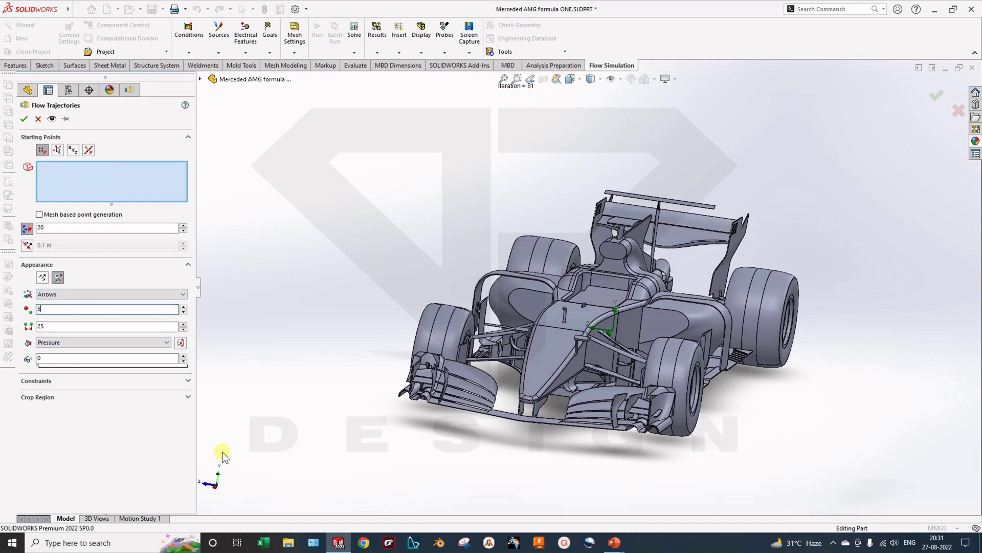
text(5)
key(Tab)
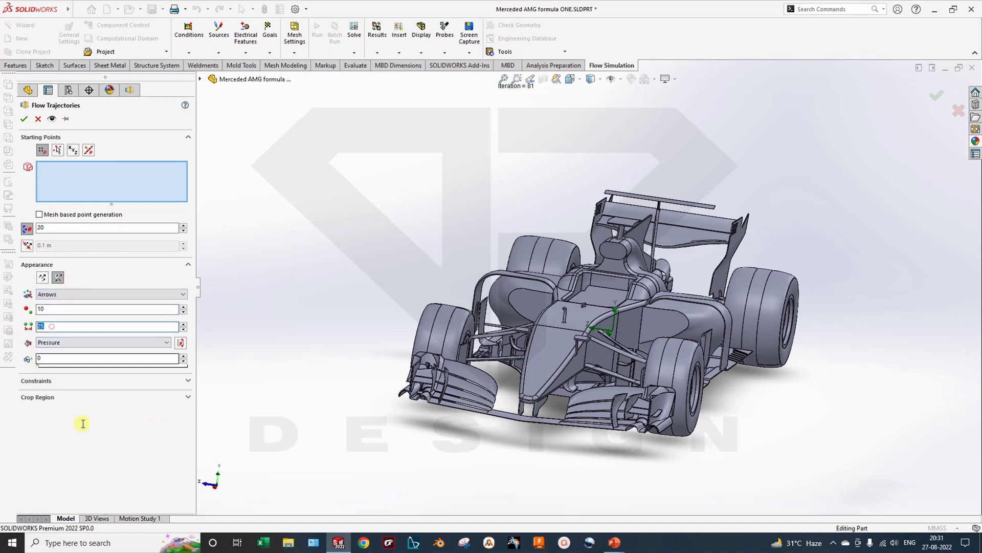
text(20)
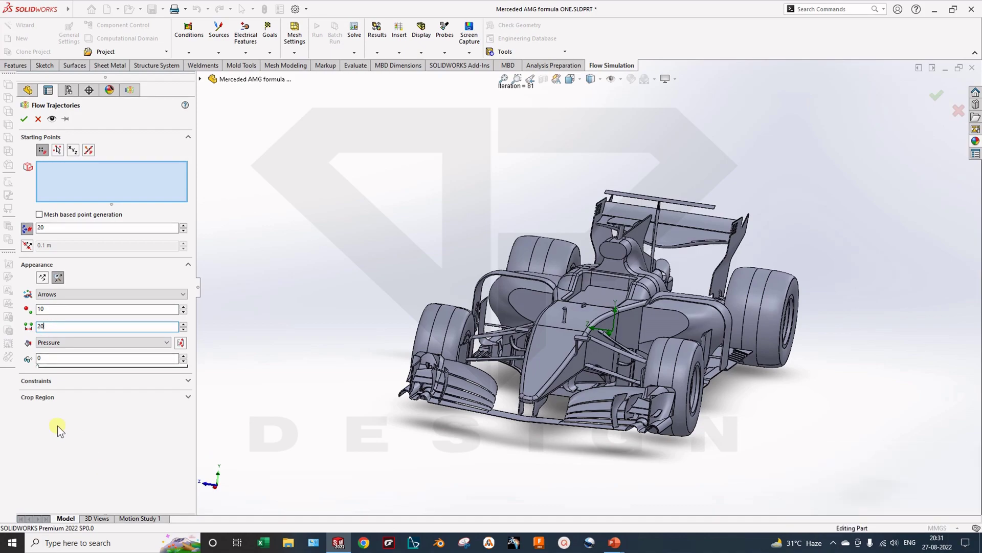
- Colour the trajectories by velocity, and review the crop region and constraint settings
click(41, 342)
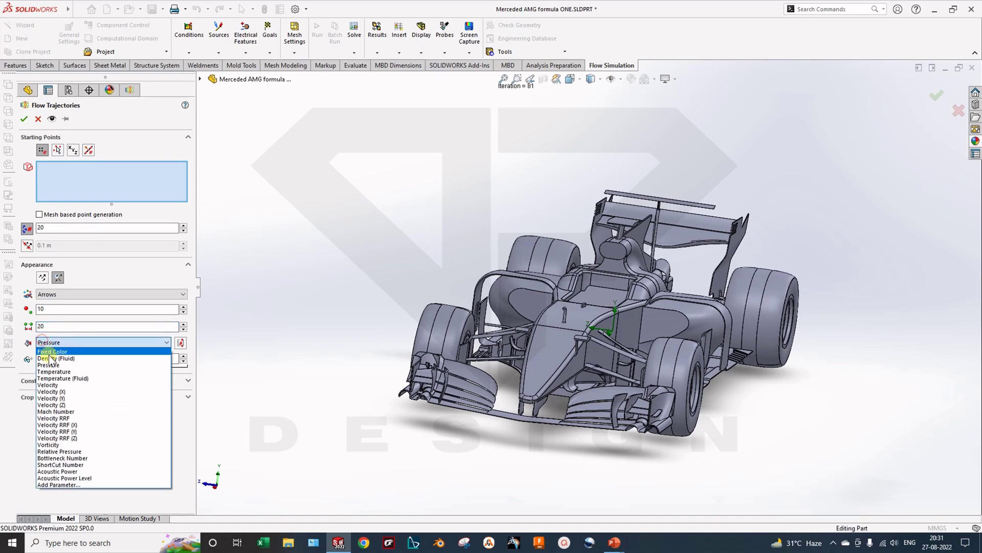
click(69, 384)
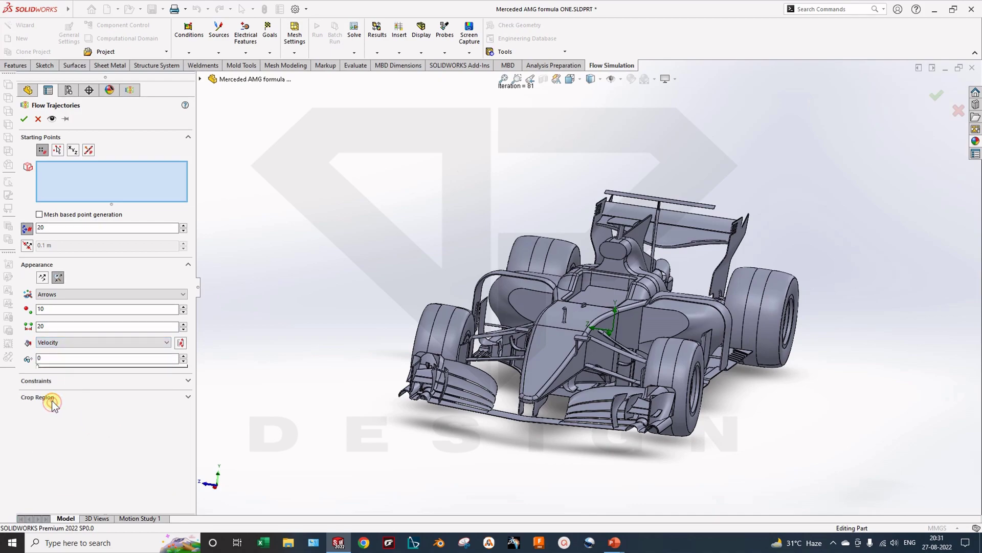
click(53, 402)
click(53, 404)
click(46, 398)
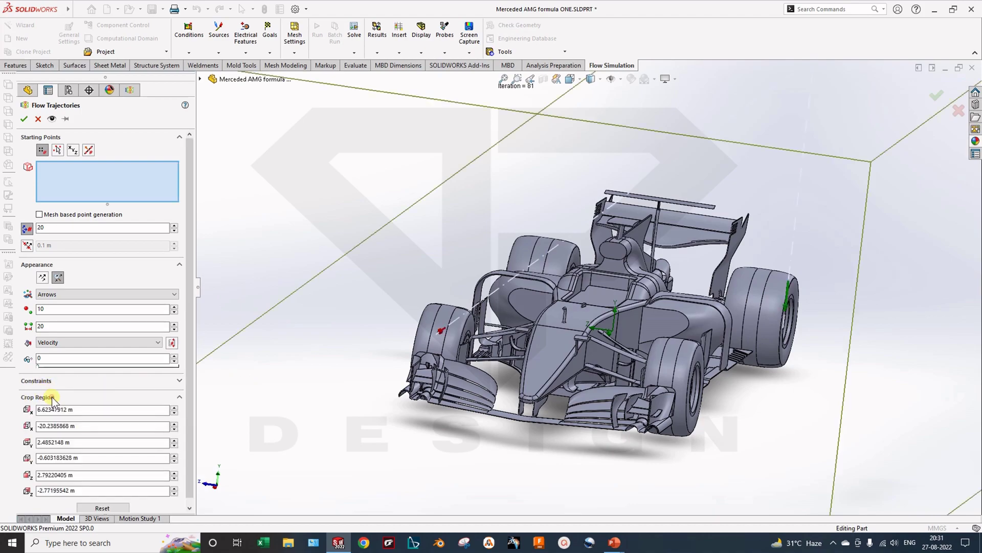
click(53, 402)
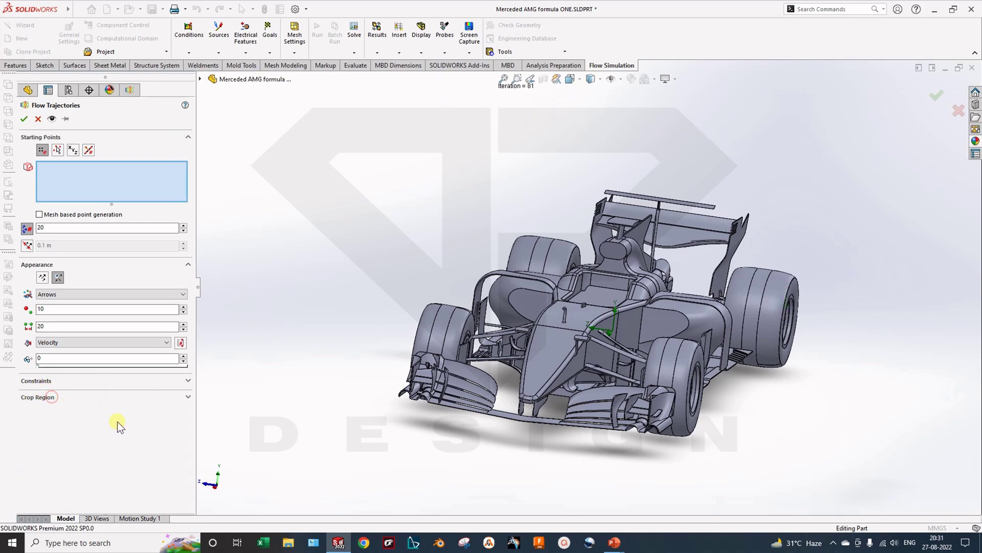
click(54, 382)
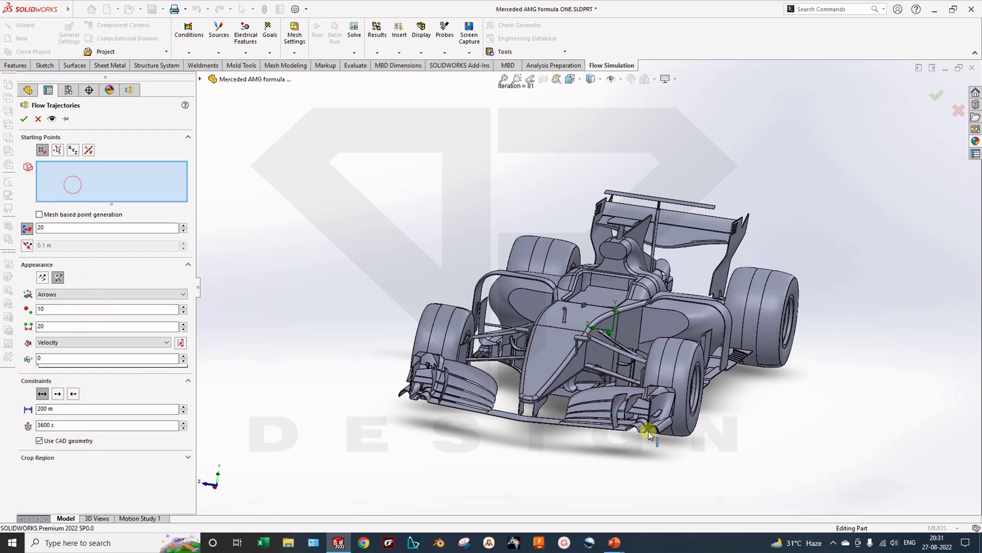
- Select the flap faces on one side of the car's front wing as the trajectories' starting points
middle_drag(643, 430, 650, 432)
scroll(649, 431, down, 3)
click(626, 409)
click(625, 412)
click(597, 433)
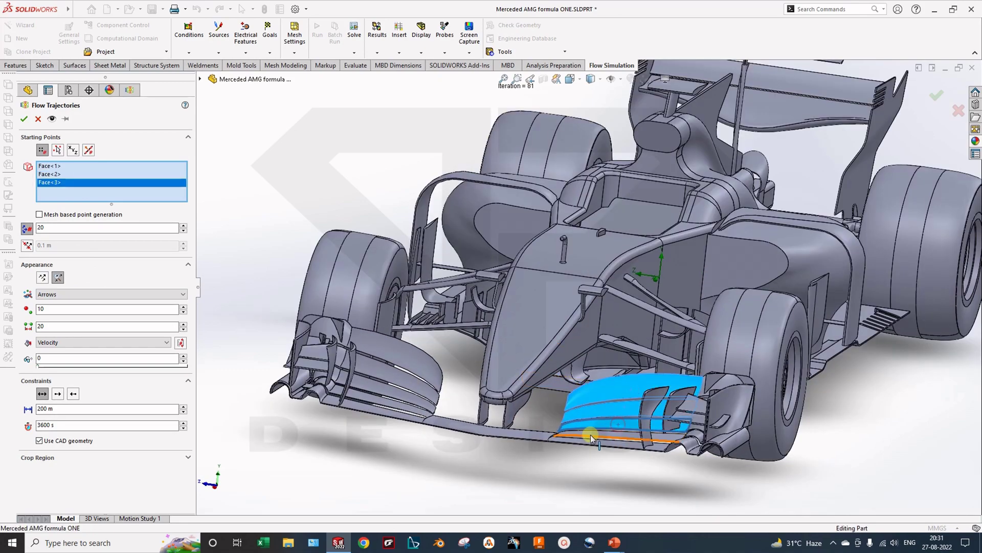
click(596, 436)
click(599, 442)
middle_drag(599, 441, 563, 430)
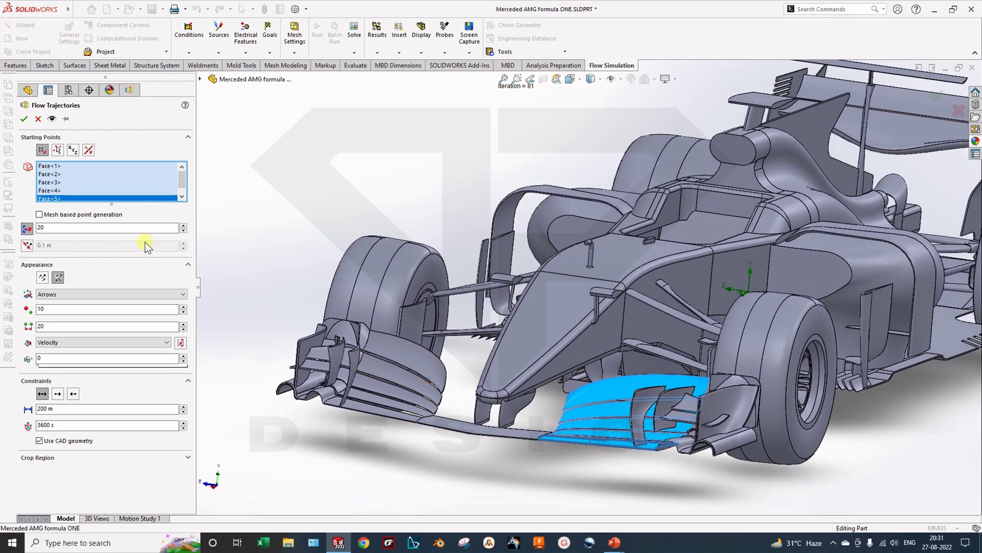
- Set the number of starting points to 50 without mesh-based point generation, and create the flow trajectories plot
click(60, 215)
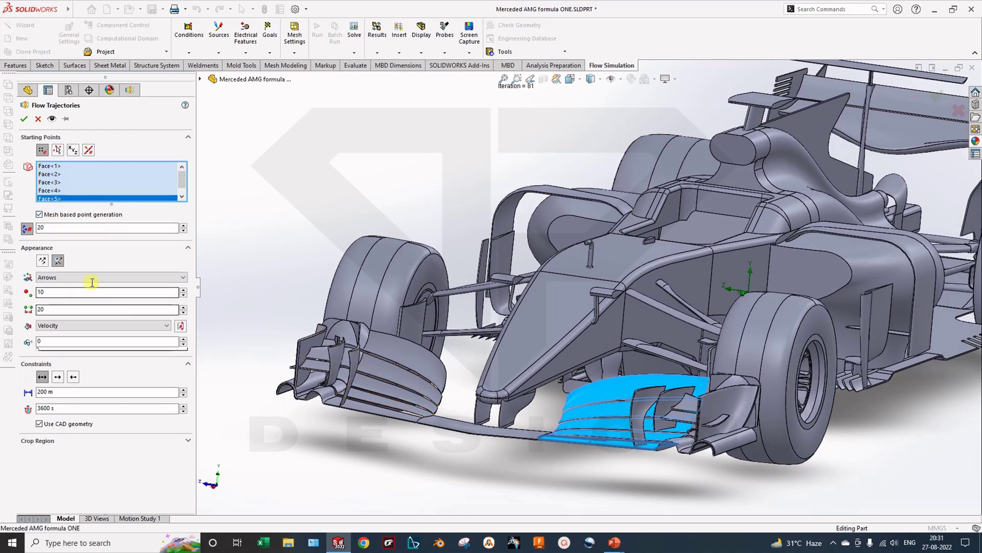
click(53, 217)
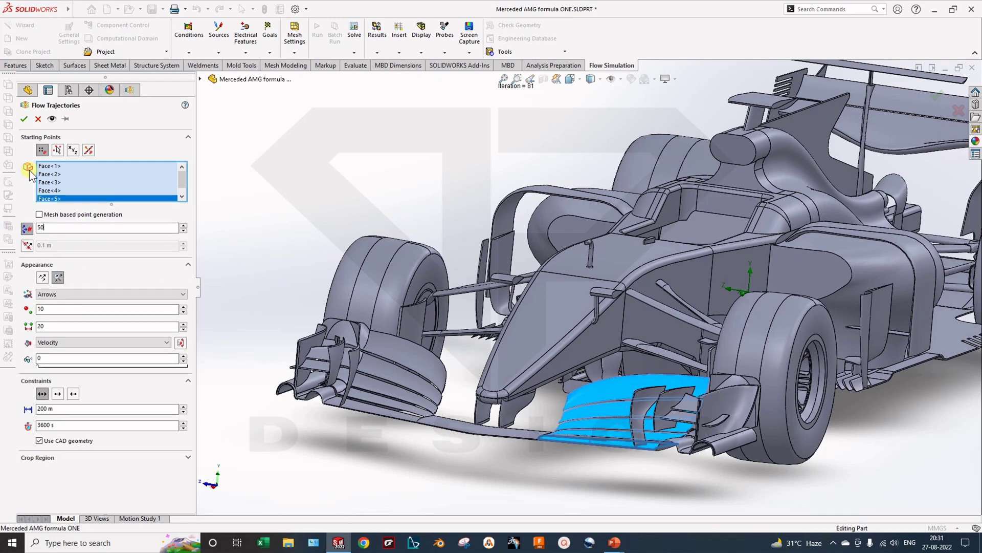
click(23, 120)
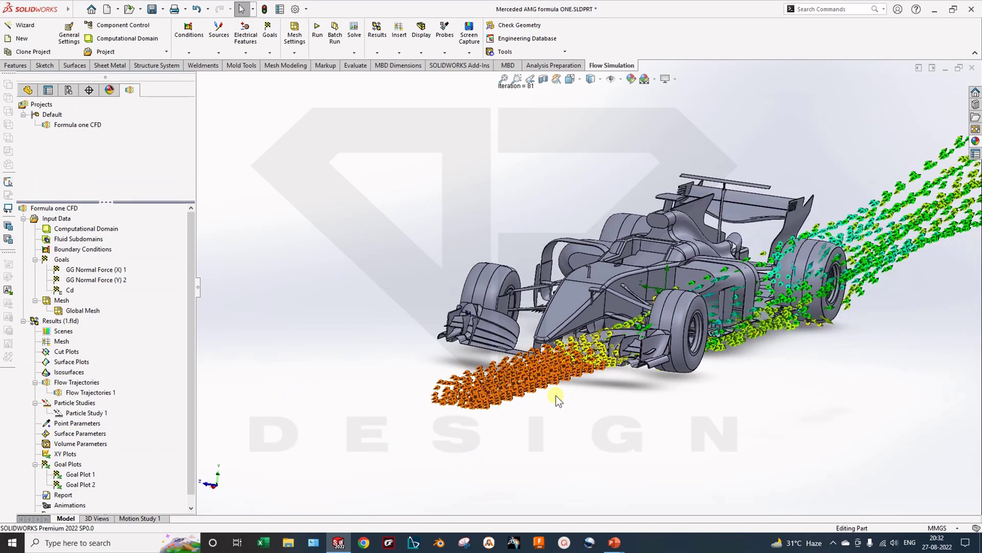
- Play the animation of the front wing flow trajectories around the car
middle_drag(556, 395, 750, 359)
scroll(751, 360, up, 3)
scroll(563, 397, down, 5)
middle_drag(563, 396, 491, 378)
click(103, 392)
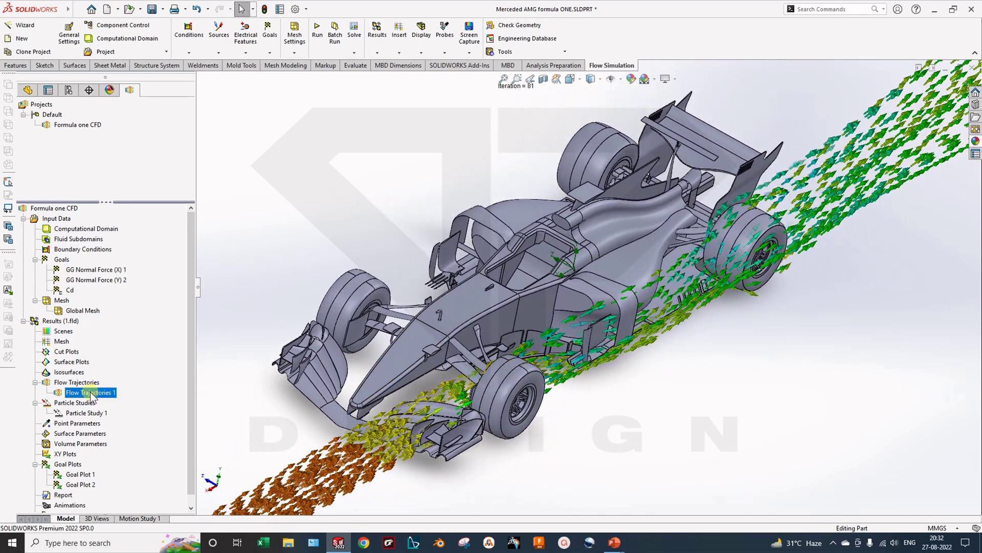
right_click(102, 393)
click(129, 284)
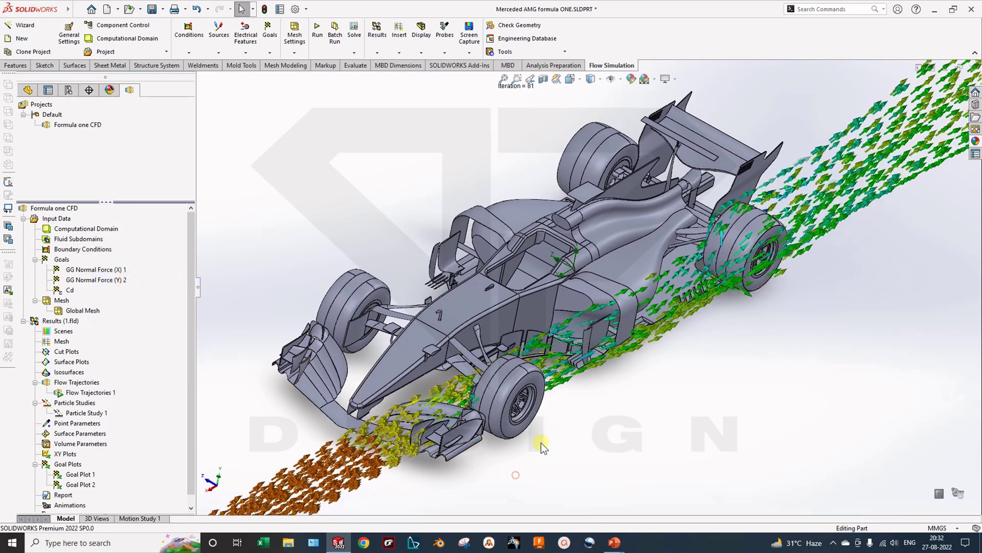
- Examine the moving arrows along the car, and apply the dark gradient scene behind the model
middle_drag(542, 442, 548, 398)
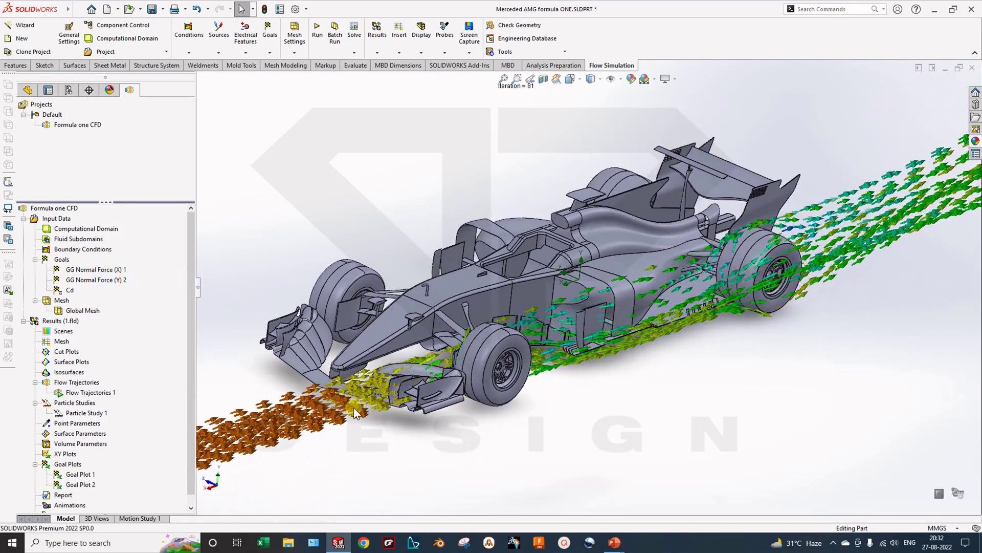
scroll(466, 347, down, 3)
middle_drag(467, 348, 499, 307)
scroll(501, 303, down, 2)
scroll(501, 303, up, 5)
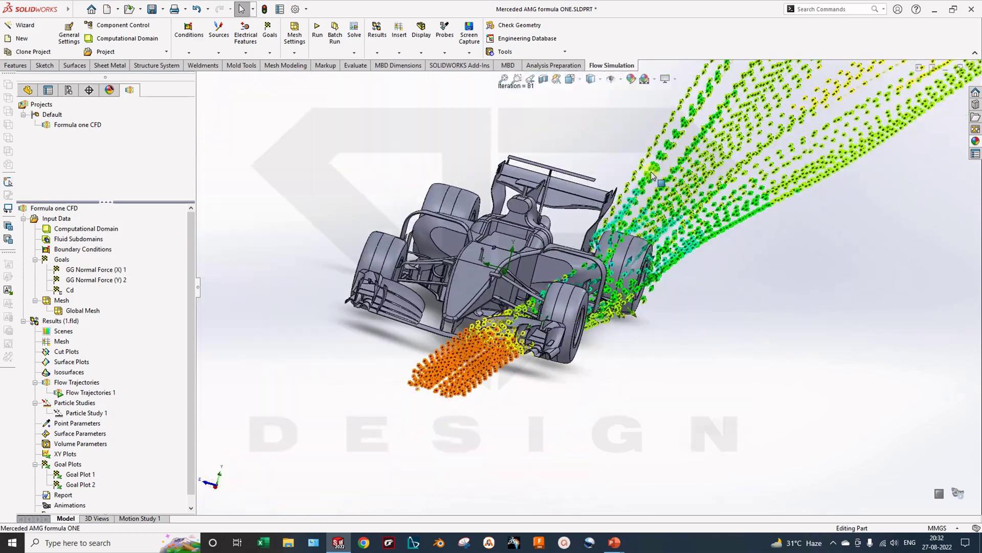
middle_drag(537, 230, 602, 163)
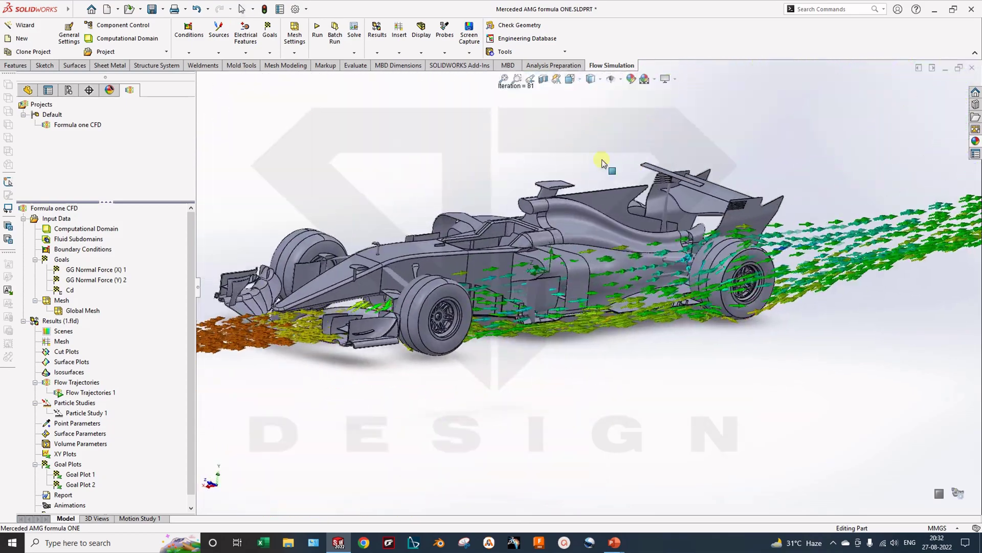
click(643, 78)
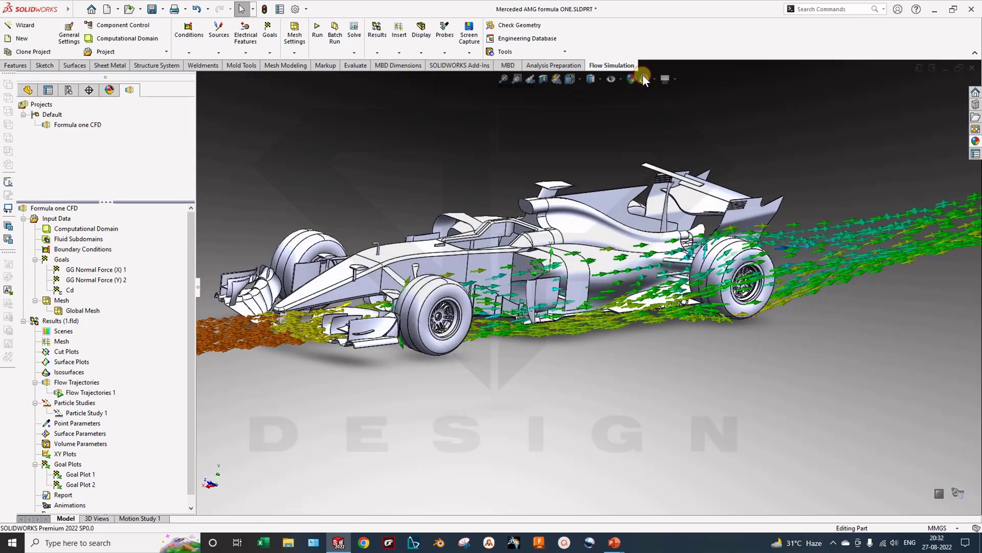
- Hide the front wing flow trajectories plot
scroll(434, 256, up, 2)
middle_drag(434, 256, 287, 388)
right_click(82, 394)
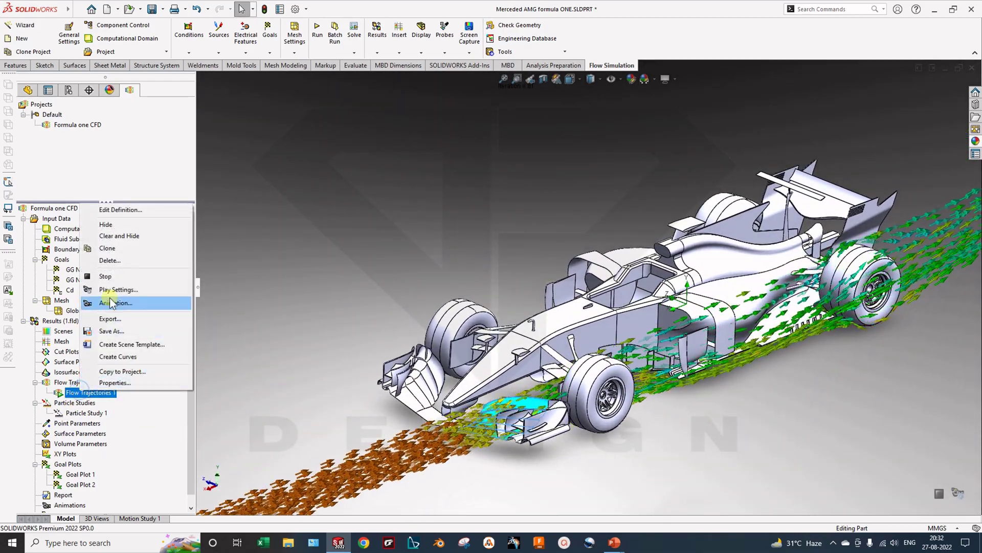
click(123, 231)
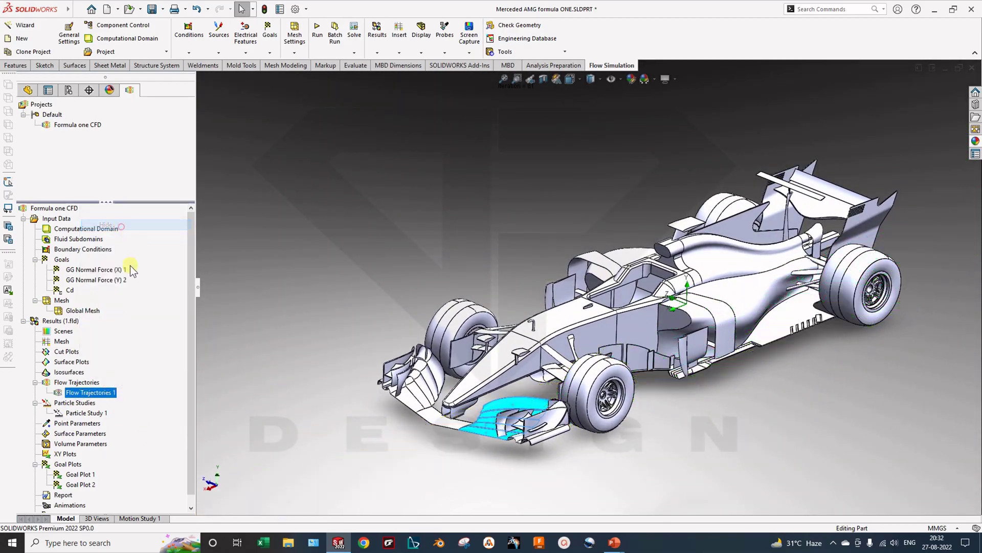
- Start a new flow trajectories plot whose starting points are distributed over a geometric shape instead of selected faces
right_click(84, 384)
click(111, 392)
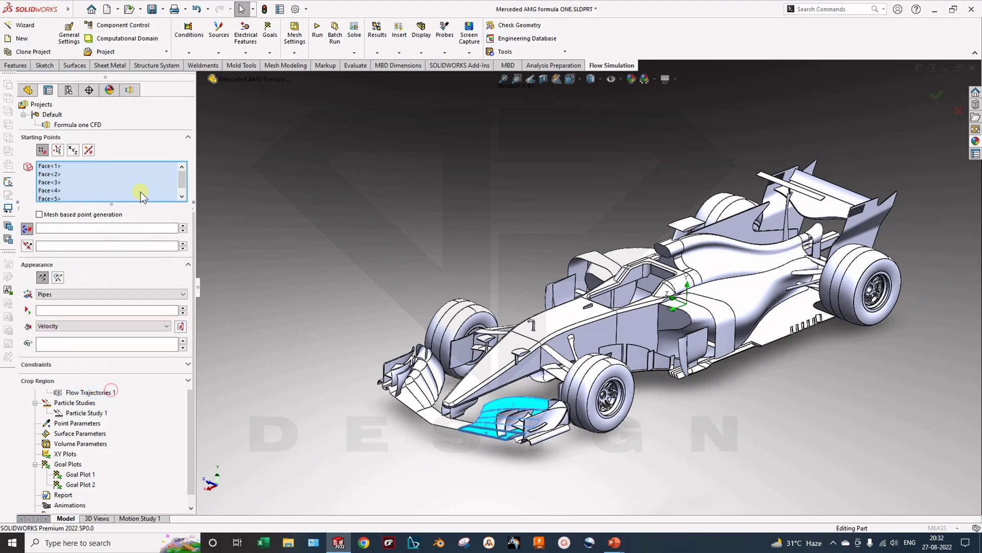
click(59, 150)
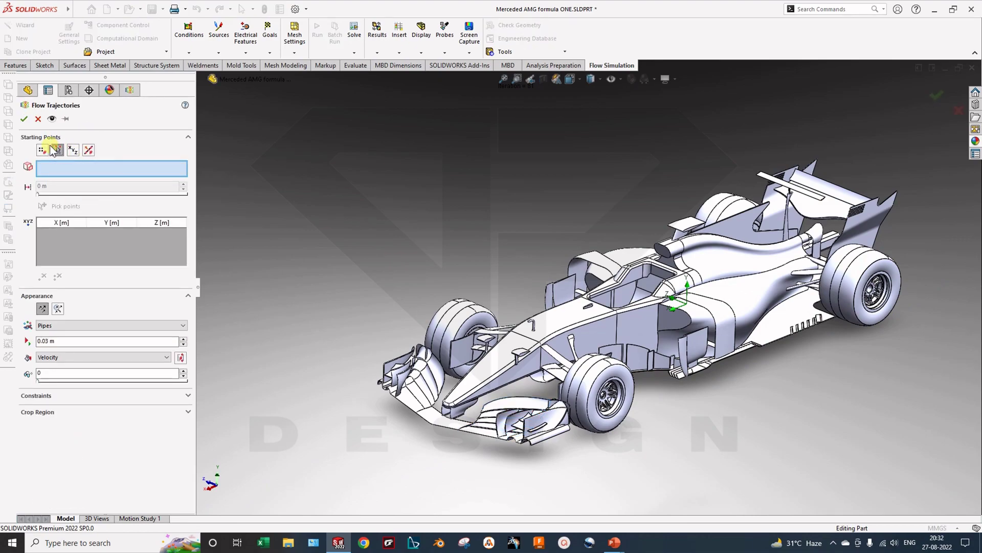
click(74, 150)
click(90, 150)
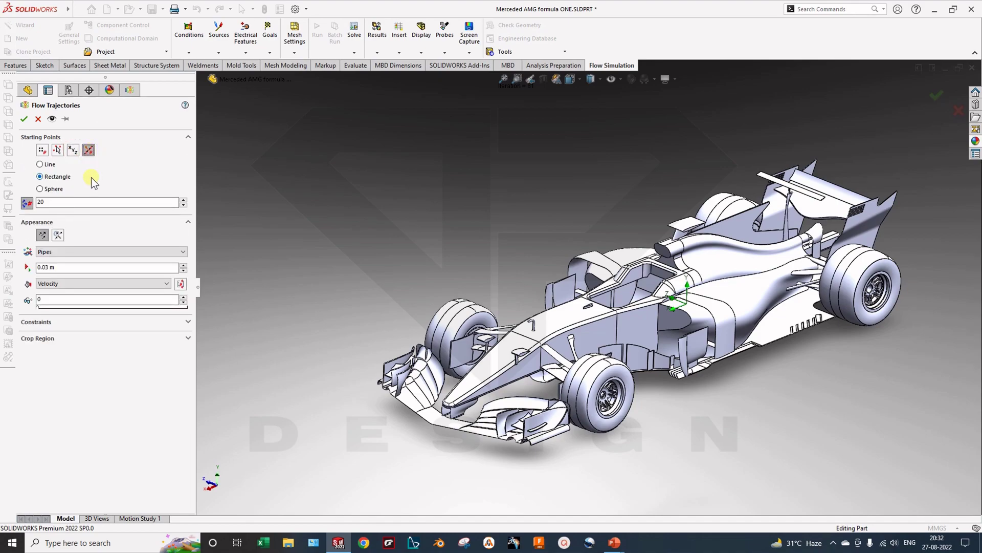
middle_drag(401, 362, 721, 246)
scroll(706, 261, up, 2)
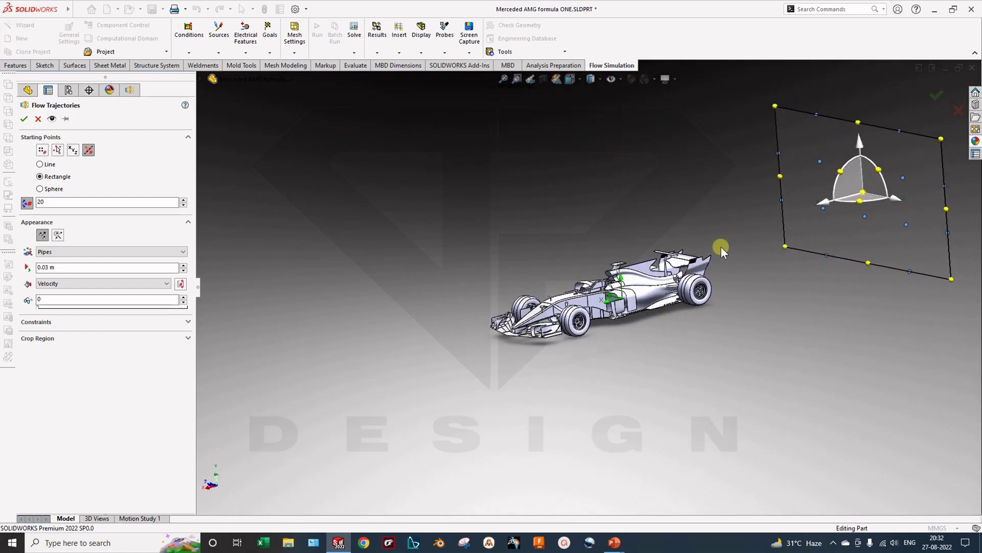
- Try a sphere as the starting point shape and move it ahead of the car's nose
click(51, 189)
middle_drag(489, 217, 725, 227)
drag(853, 222, 374, 296)
middle_drag(423, 315, 467, 278)
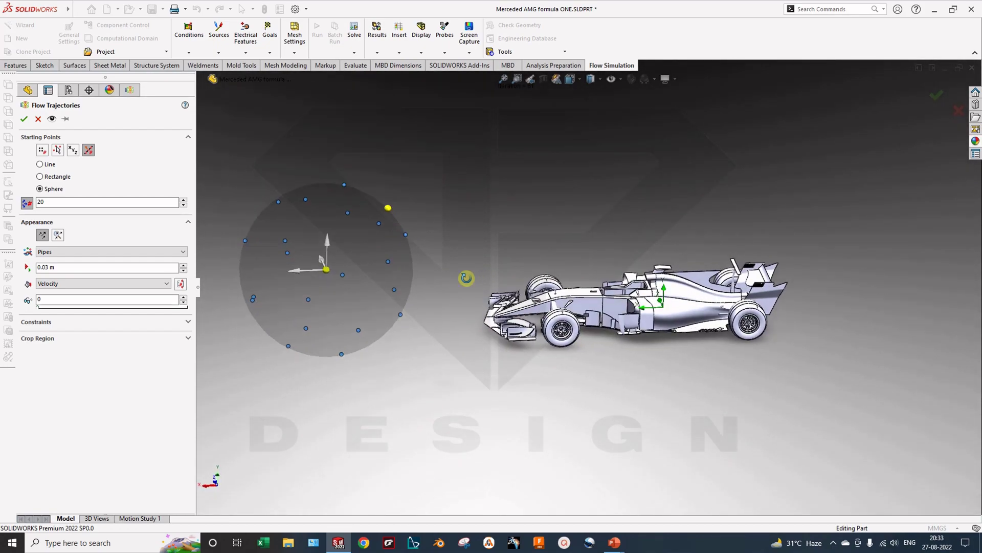
- Use a line as the starting point shape and move it upstream, ahead of the car's nose
click(40, 165)
scroll(635, 302, up, 3)
middle_drag(665, 287, 776, 262)
drag(776, 262, 475, 287)
scroll(514, 302, up, 5)
middle_drag(514, 302, 323, 272)
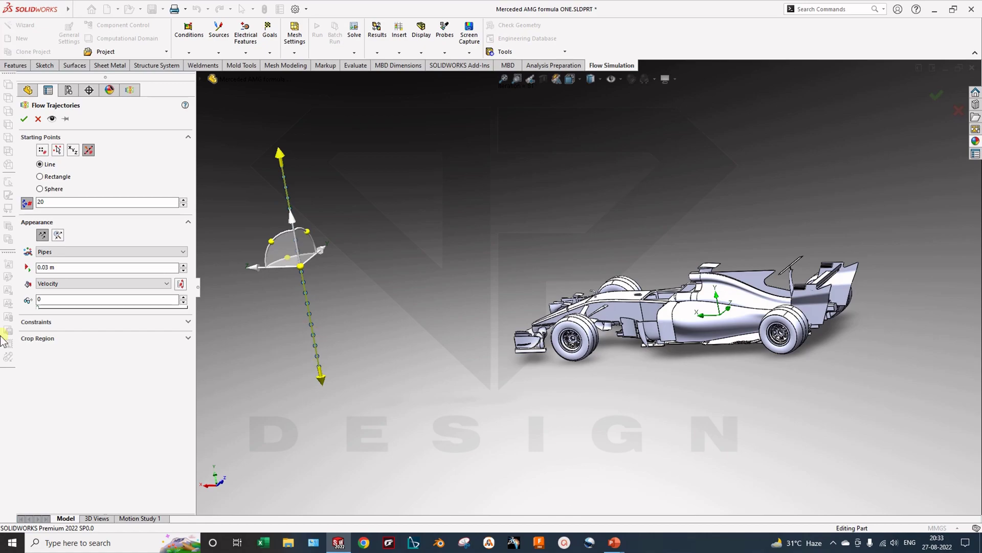
- Set the number of starting points on the line to 100 and create the flow trajectories plot
double_click(60, 202)
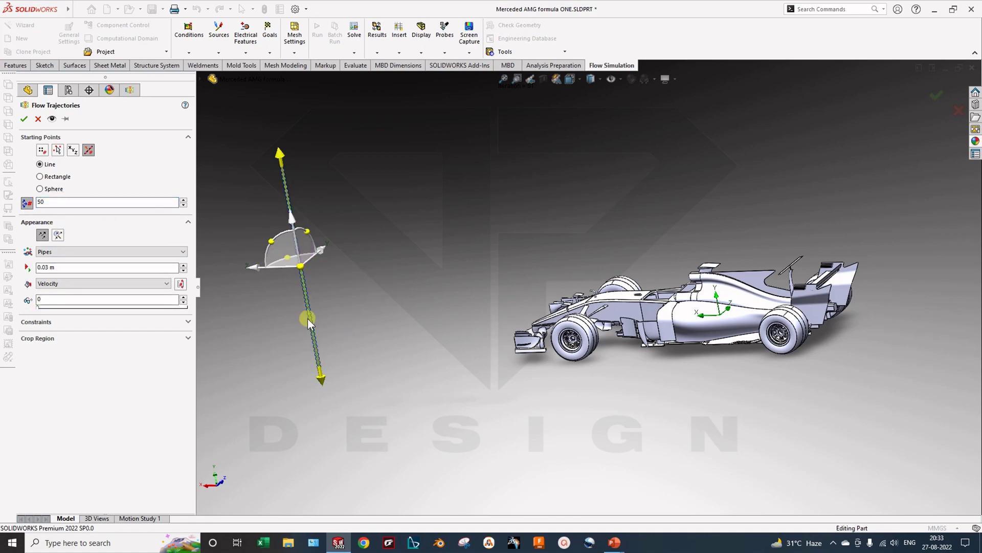
double_click(49, 203)
click(24, 118)
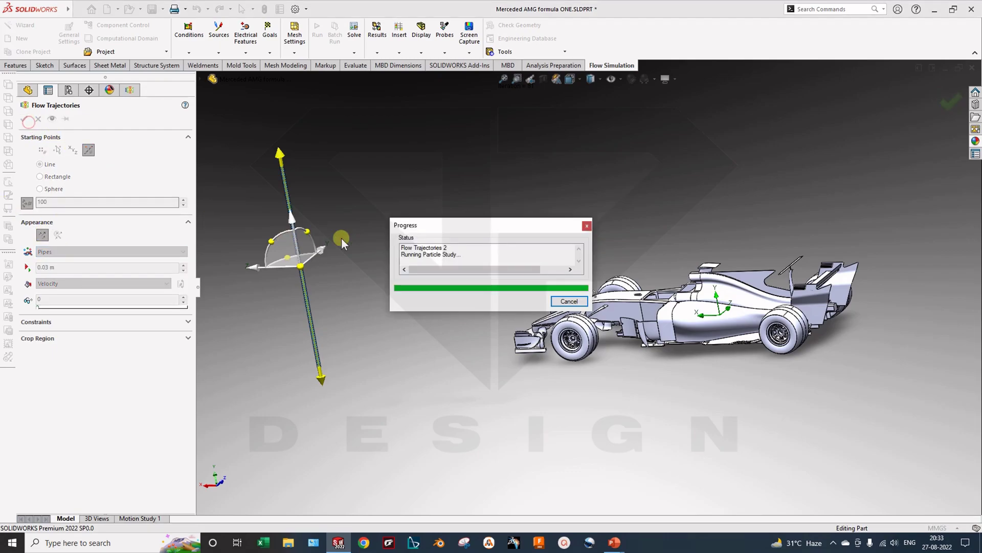
- Show the car in the Back view and play the animation of the line-based flow trajectories
middle_drag(401, 335, 509, 300)
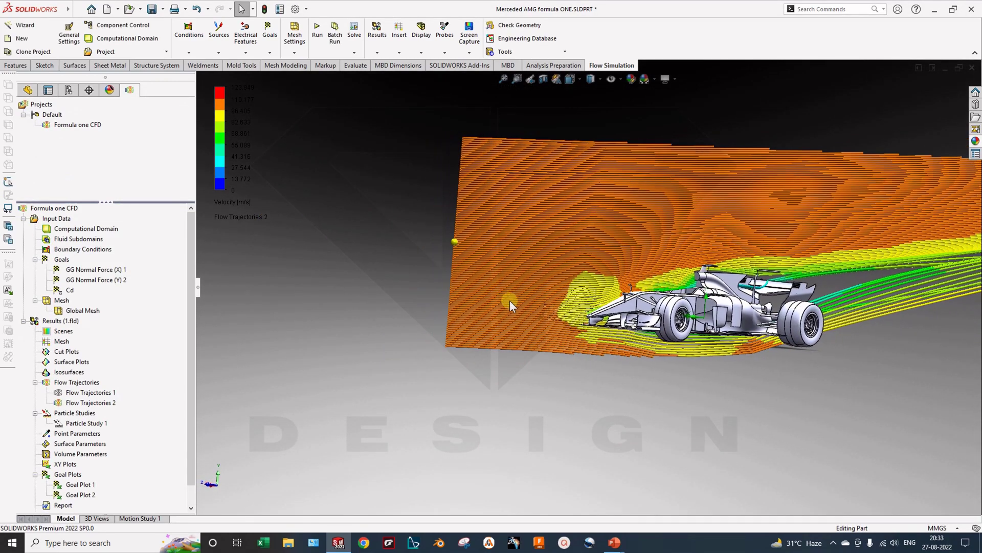
key(space)
click(535, 352)
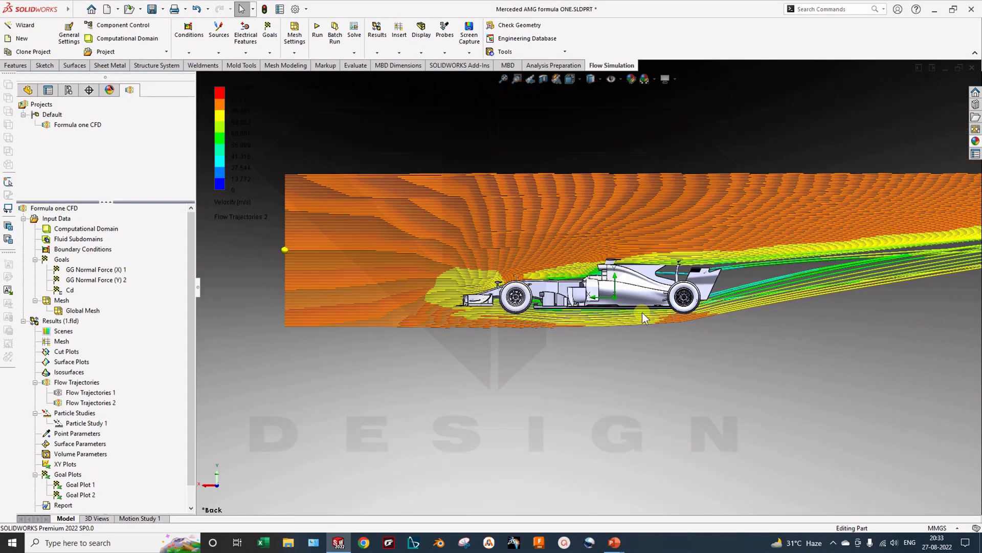
scroll(655, 272, down, 3)
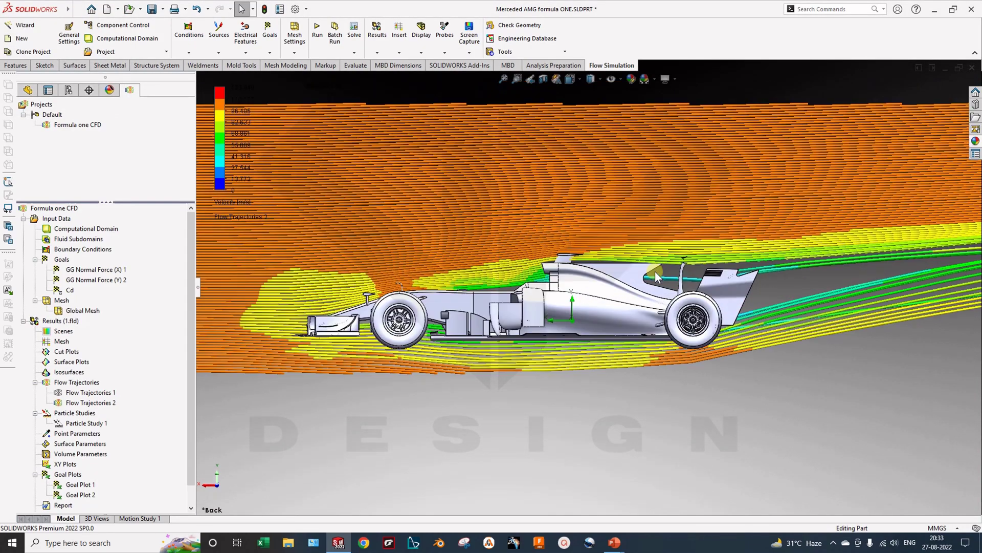
click(90, 402)
right_click(89, 403)
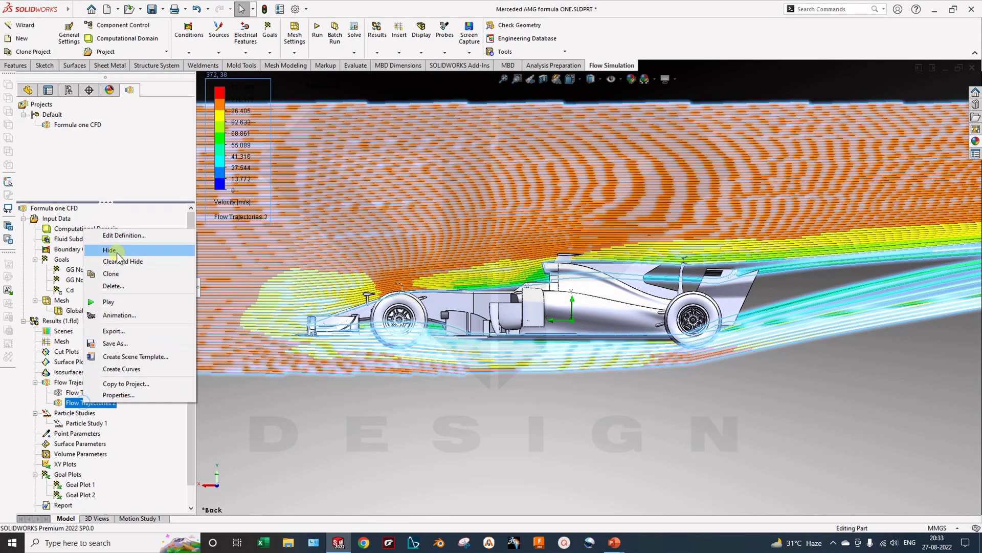
click(119, 302)
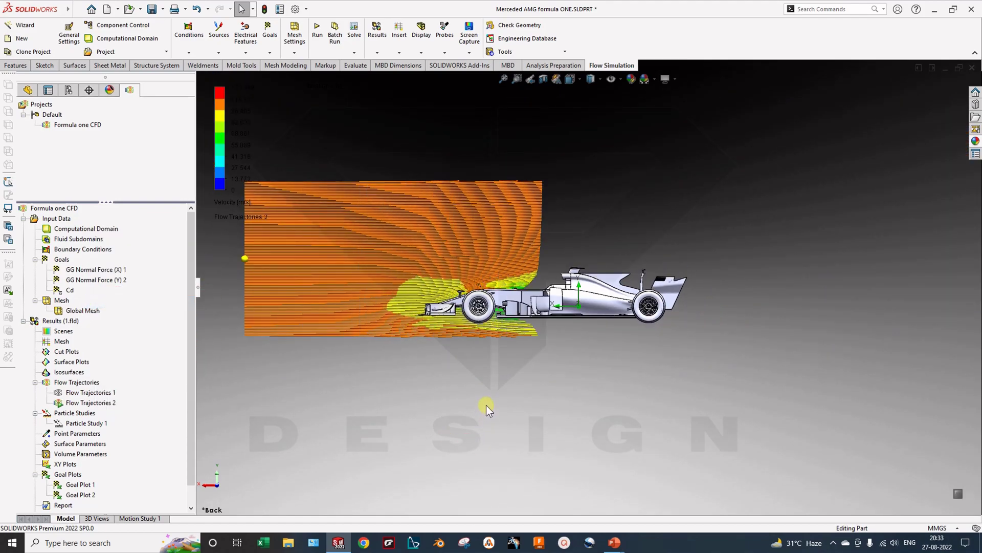
middle_drag(632, 330, 402, 340)
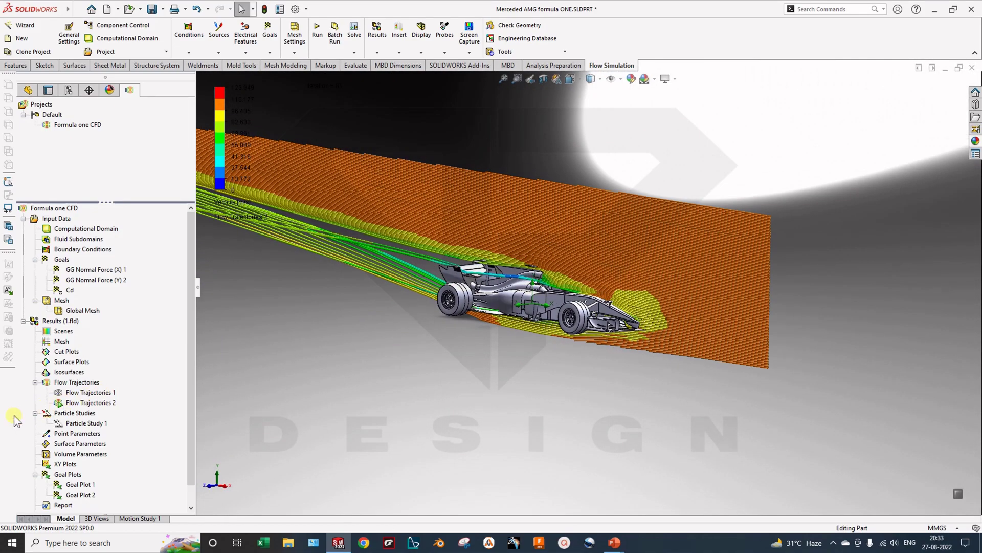
- Edit the line-based flow trajectories to start from a rectangle, and shrink the rectangle to roughly the car's width and height
right_click(72, 404)
click(77, 241)
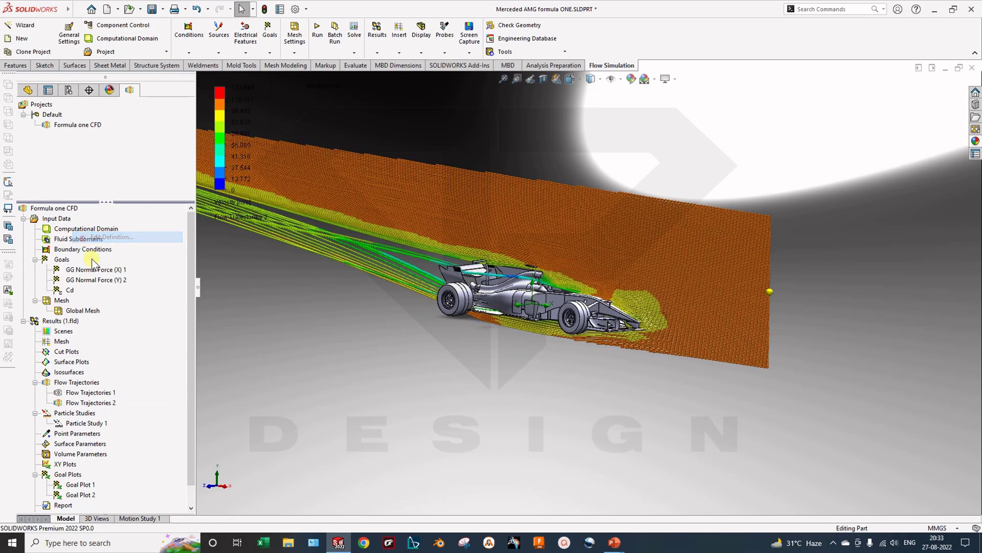
click(57, 176)
middle_drag(317, 236, 643, 366)
key(space)
click(443, 411)
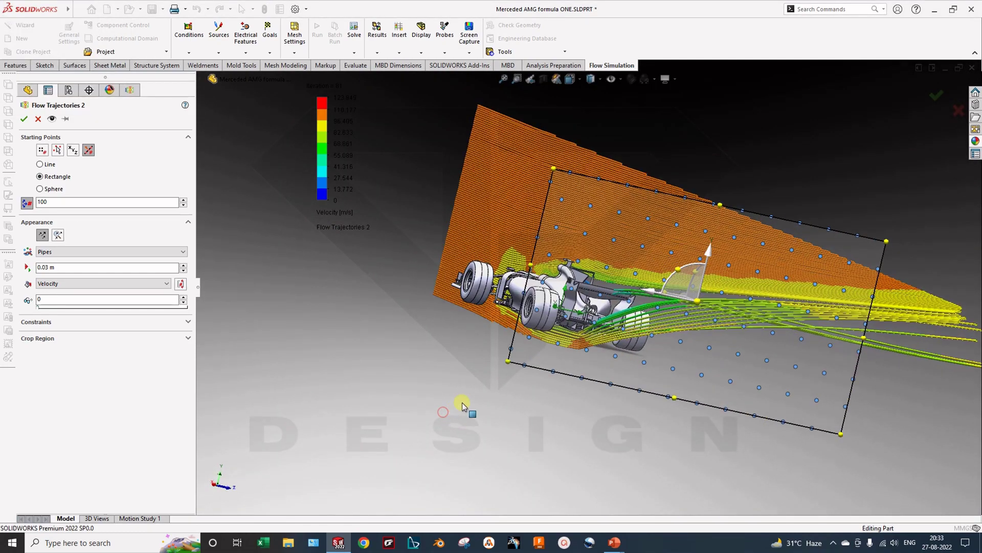
drag(742, 333, 496, 218)
drag(468, 188, 588, 281)
- Move the starting rectangle from behind the car to ahead of its nose, set 200 points, and update the trajectories plot
middle_drag(583, 307, 734, 351)
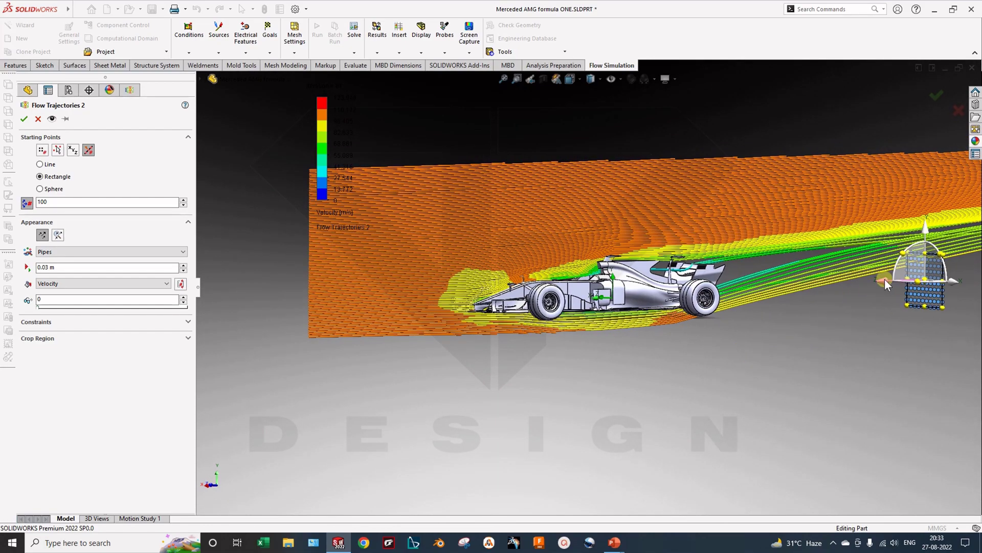
drag(886, 278, 376, 312)
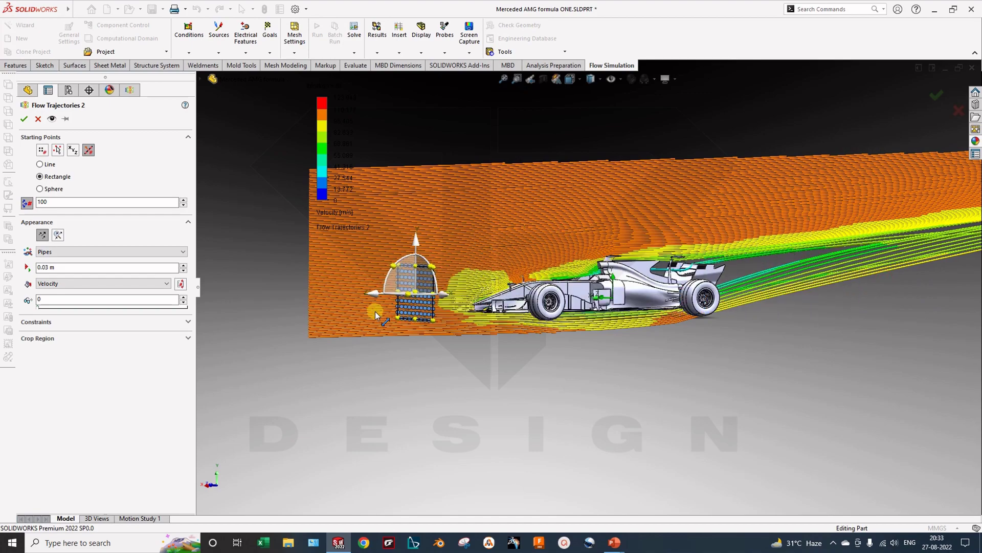
double_click(46, 202)
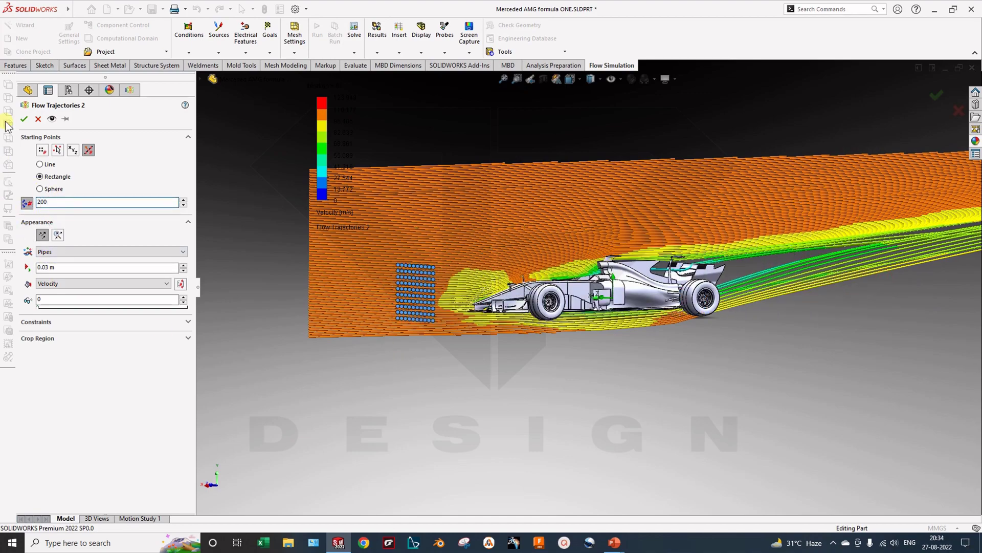
click(22, 118)
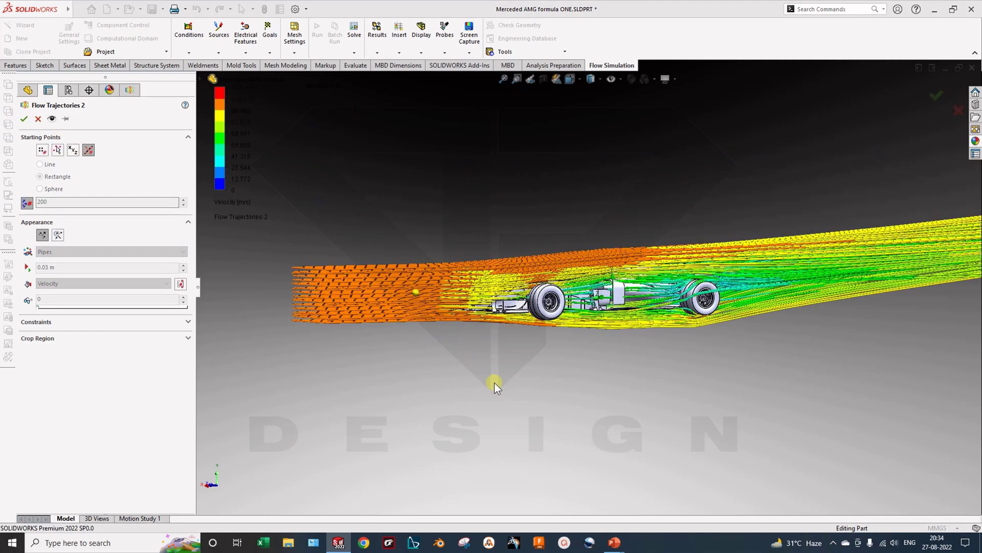
- Inspect the rectangle-based trajectories around the wheels and bodywork, and clear and hide that plot
middle_drag(523, 364, 547, 245)
scroll(548, 281, down, 6)
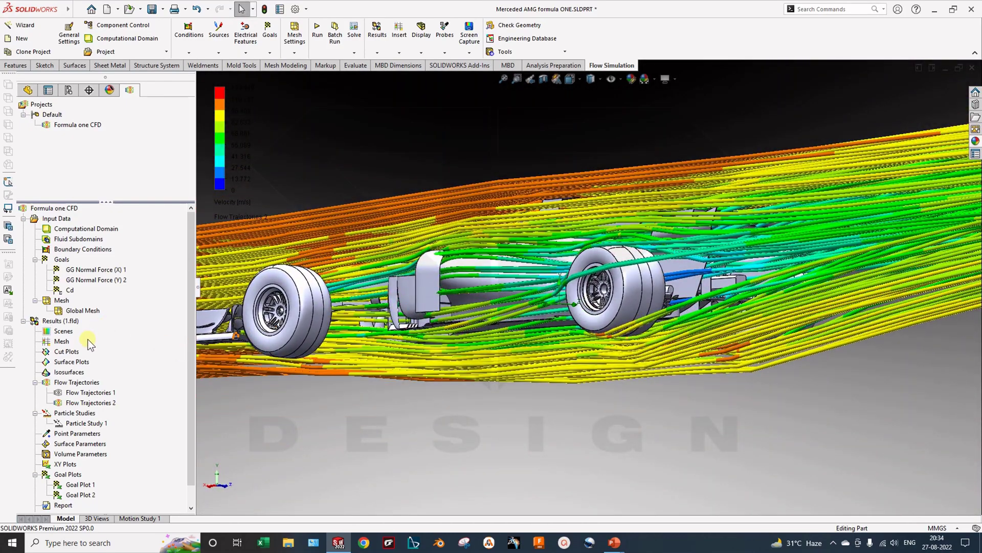
right_click(90, 404)
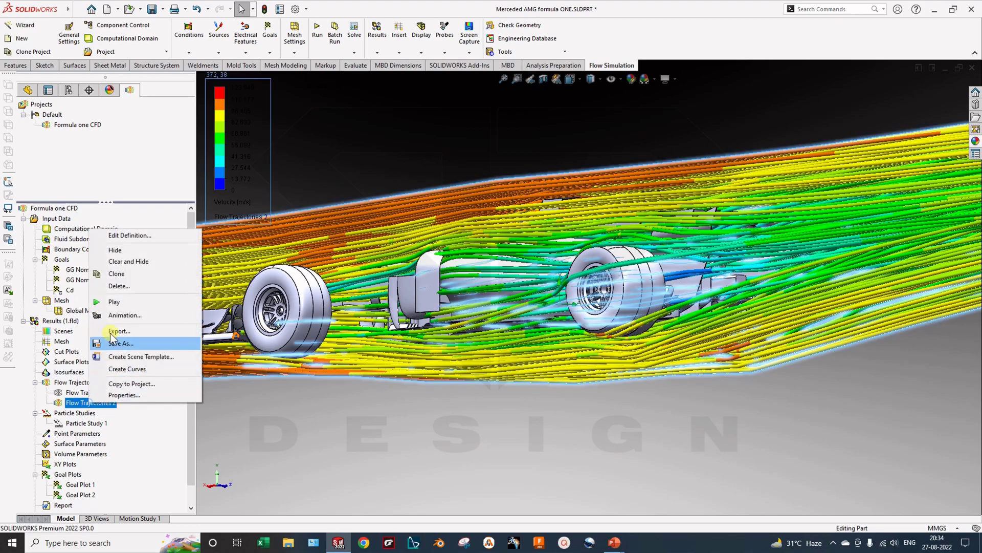
click(116, 231)
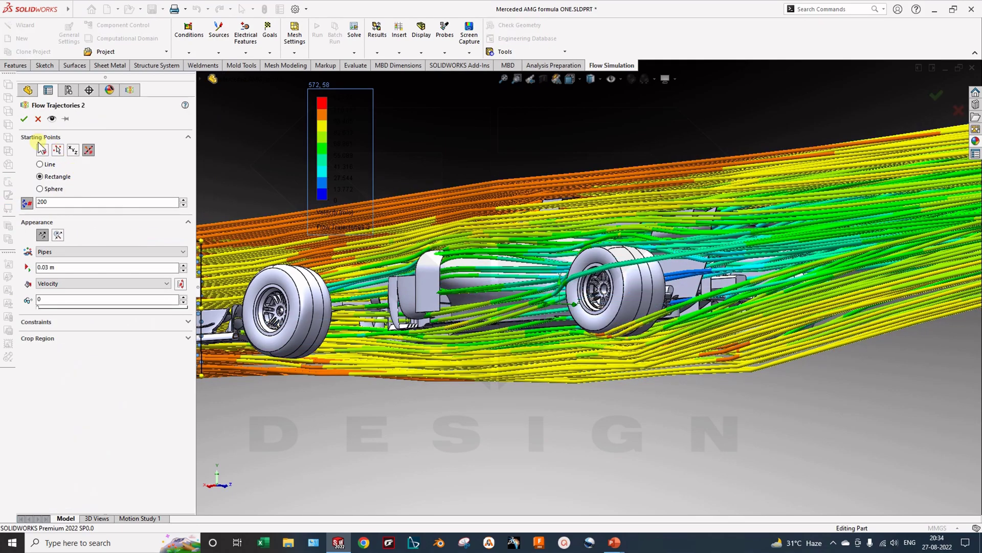
click(24, 119)
right_click(88, 403)
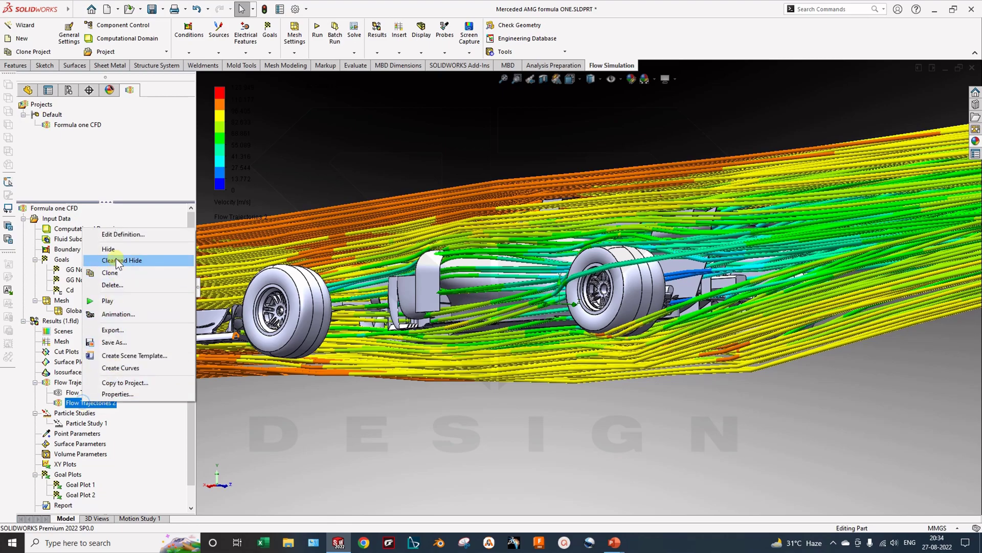
click(119, 261)
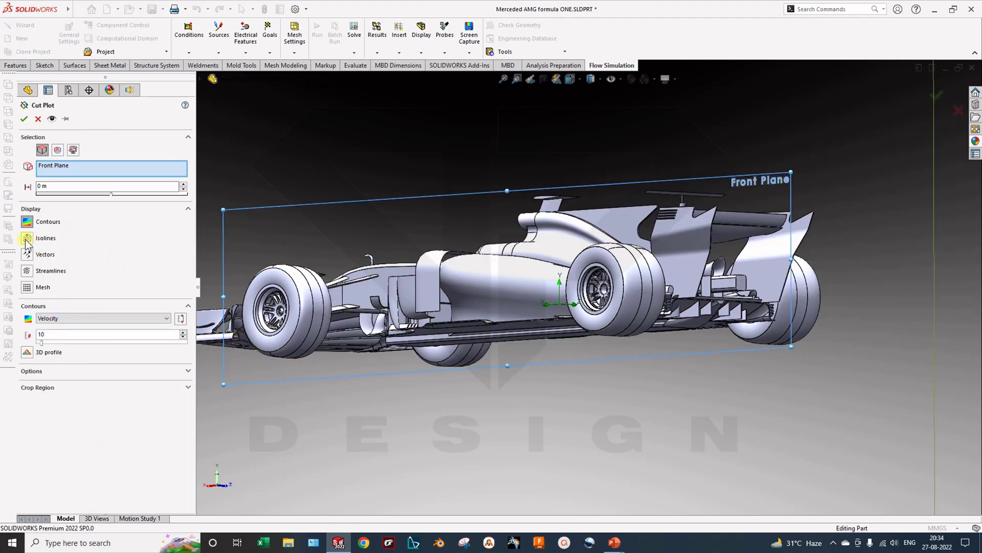
- Set up a cut plot on the Front Plane with isolines switched on and contours switched off
click(27, 238)
key(ctrl+1)
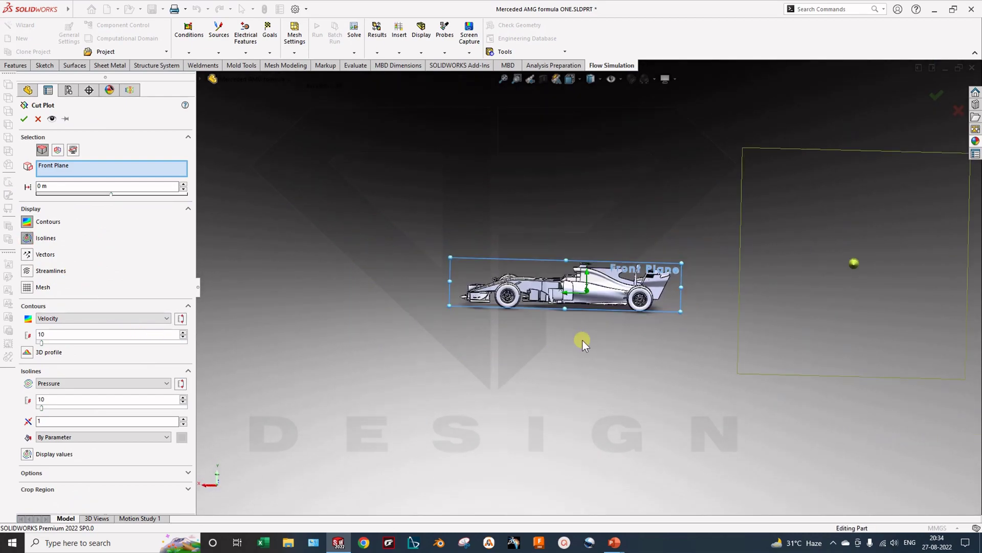
key(ctrl+7)
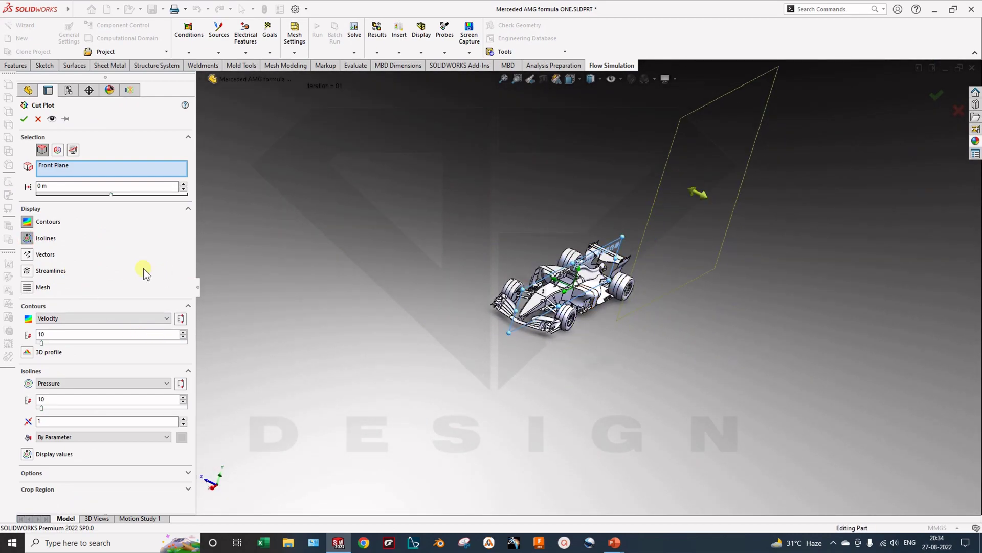
click(53, 319)
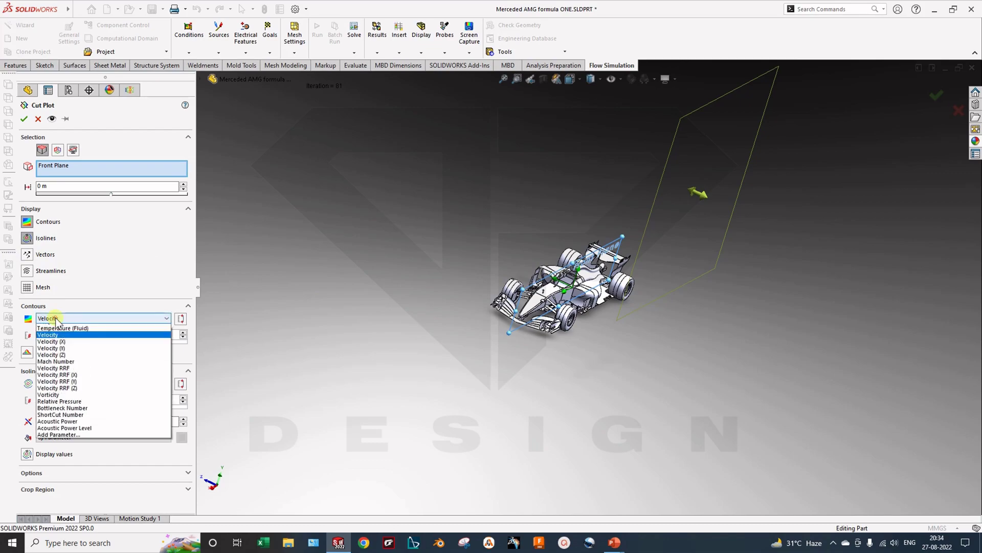
click(56, 318)
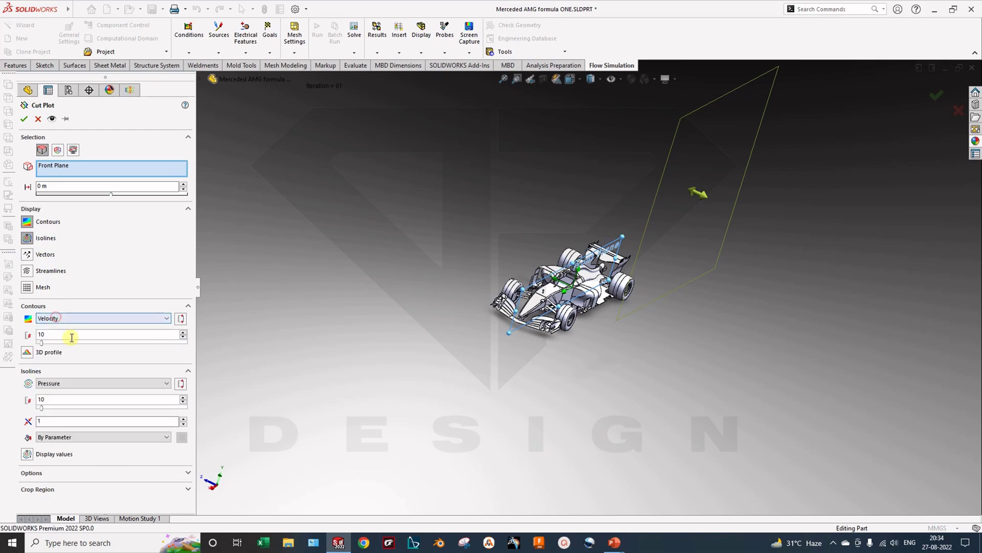
click(27, 222)
- Set the cut plot's isolines parameter to Velocity and create the plot
click(80, 302)
click(80, 302)
click(84, 339)
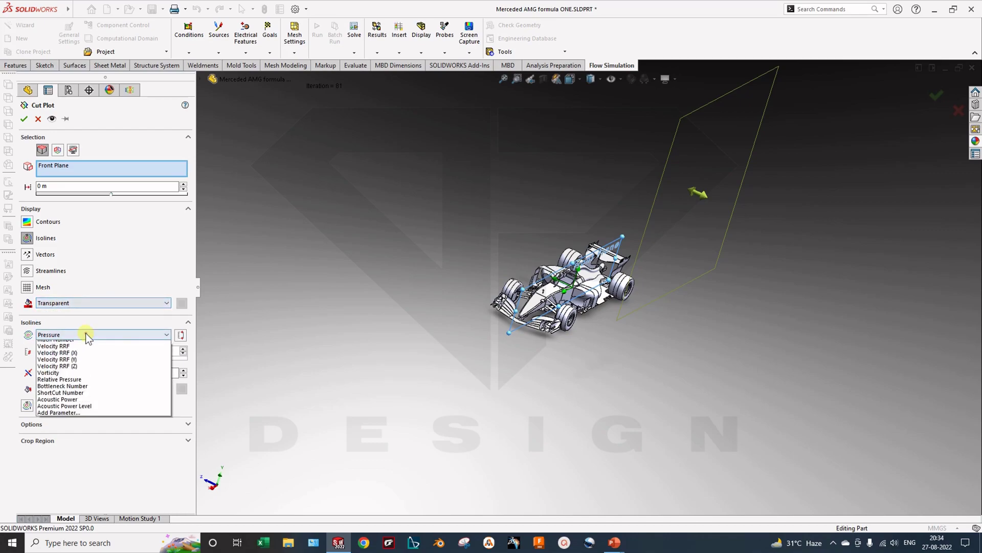
click(75, 372)
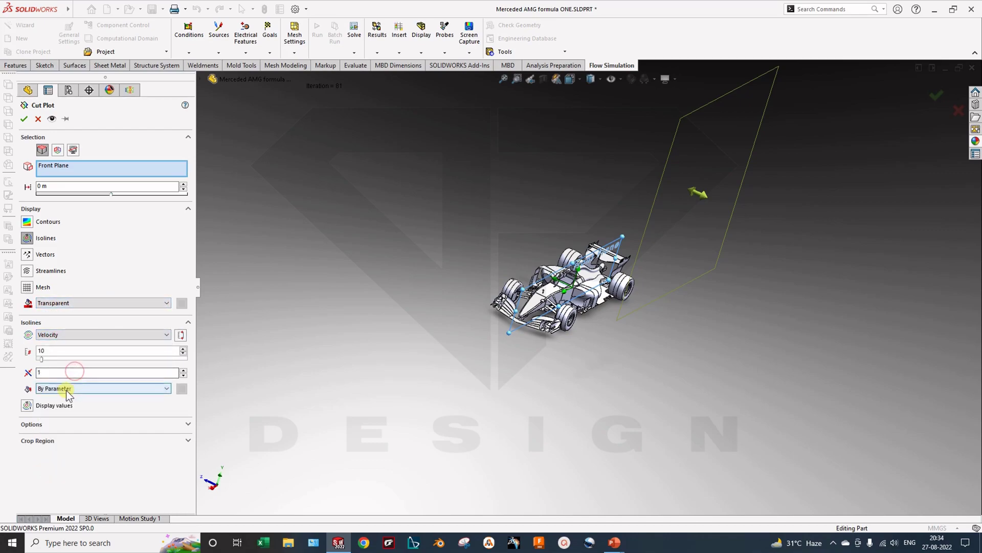
click(49, 405)
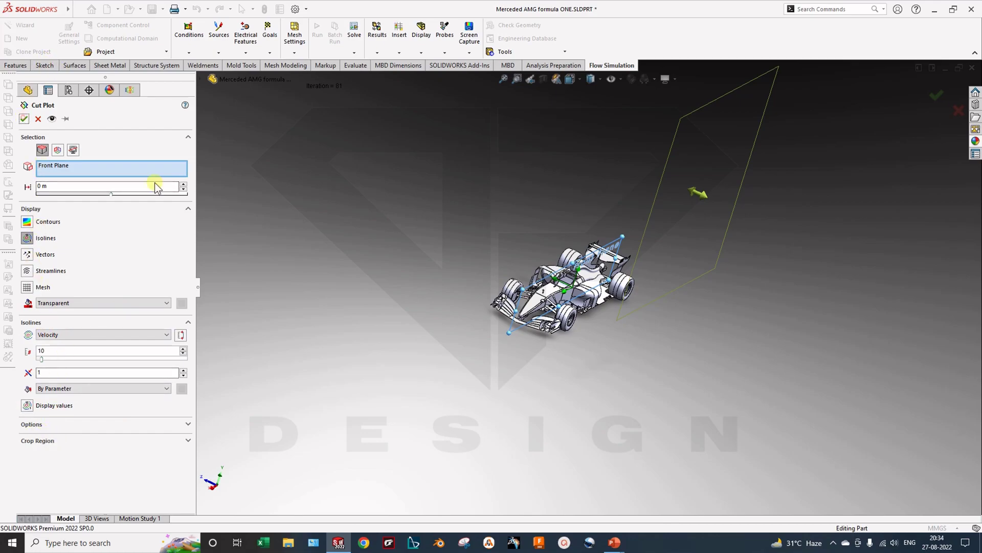
key(Return)
- Edit the Front Plane cut plot, try a plane offset of about 2.79 m, and set the number of isolines to 255
middle_drag(340, 267, 361, 311)
key(space)
click(440, 348)
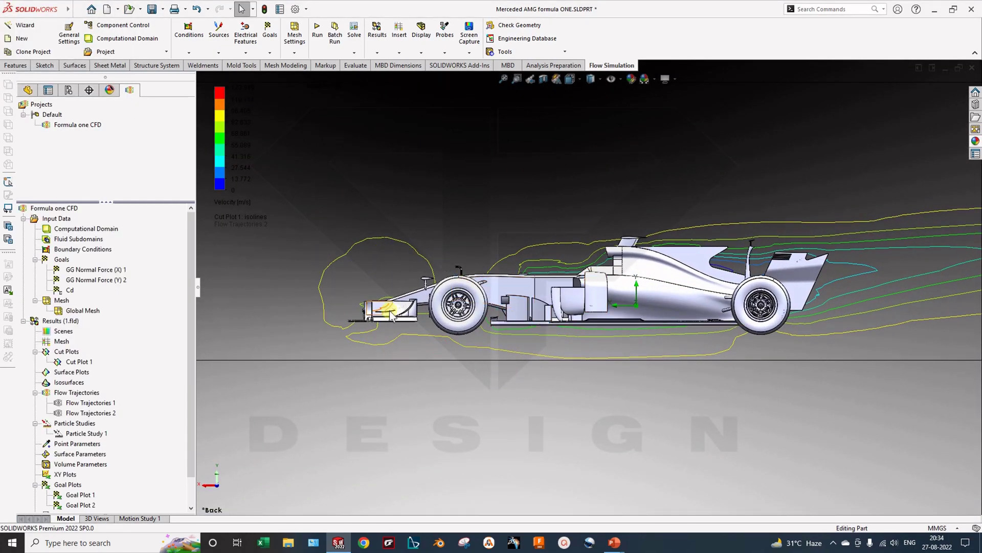
scroll(395, 334, up, 3)
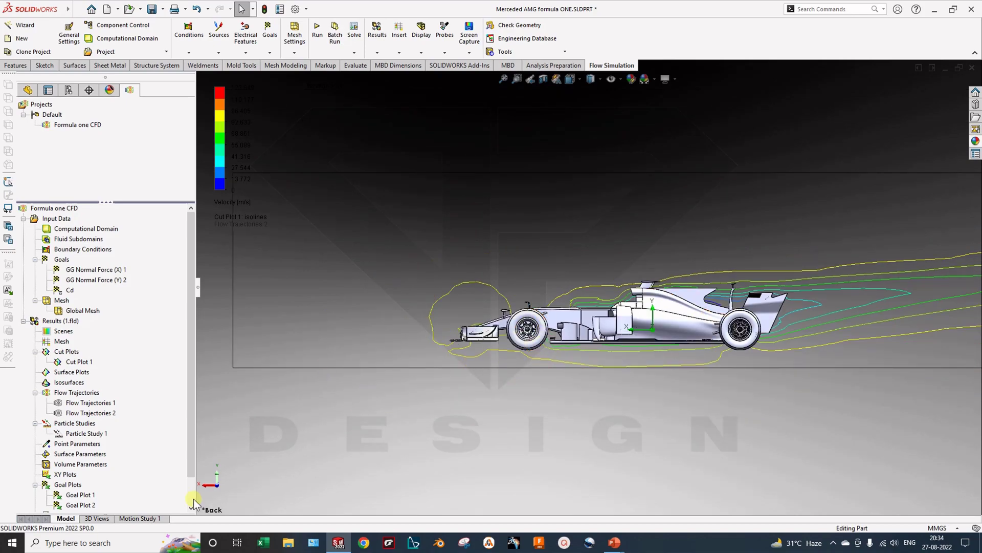
right_click(76, 362)
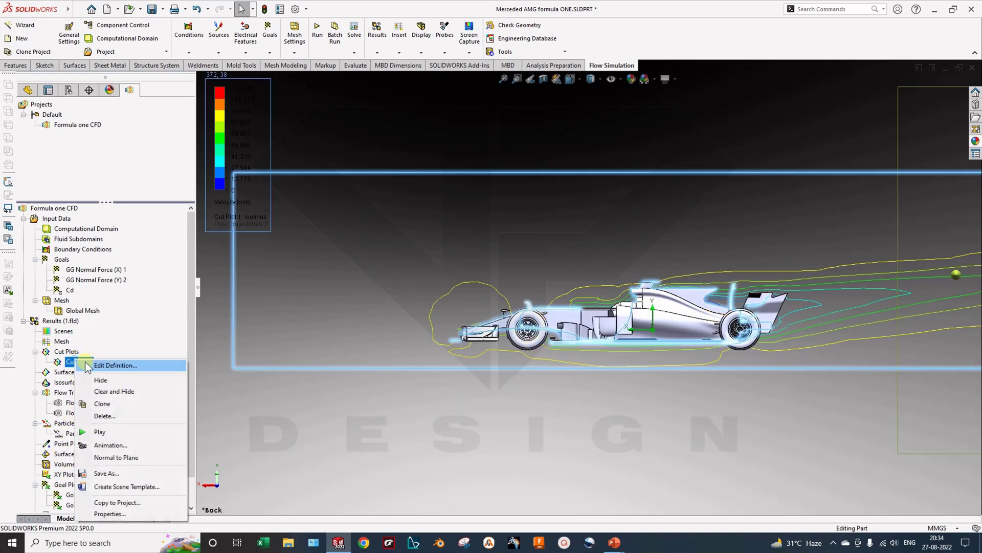
click(103, 366)
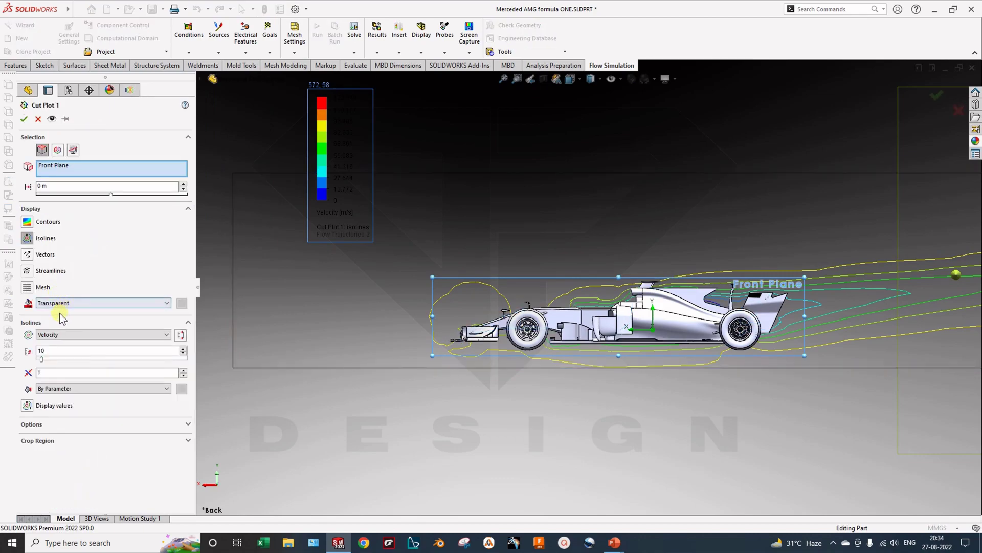
drag(111, 193, 222, 195)
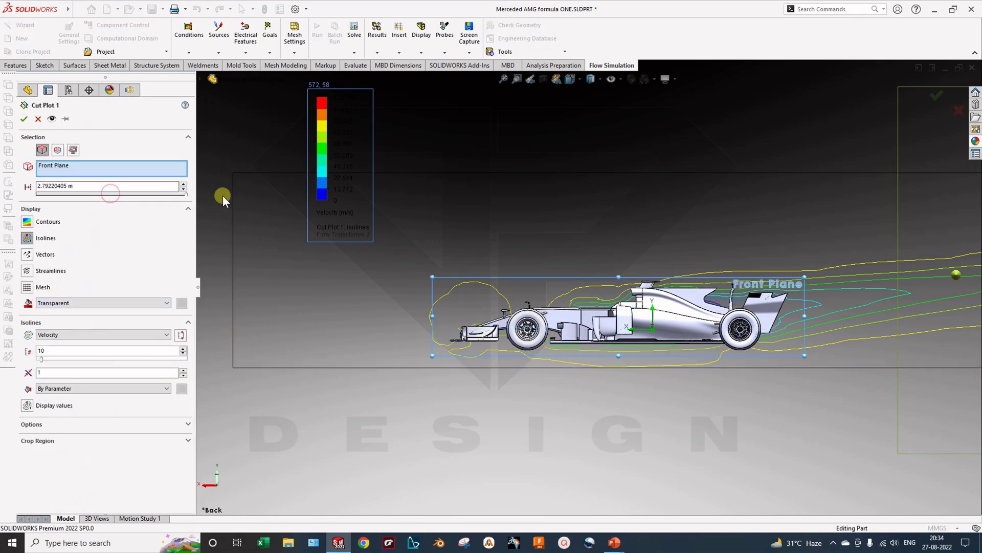
drag(45, 358, 40, 359)
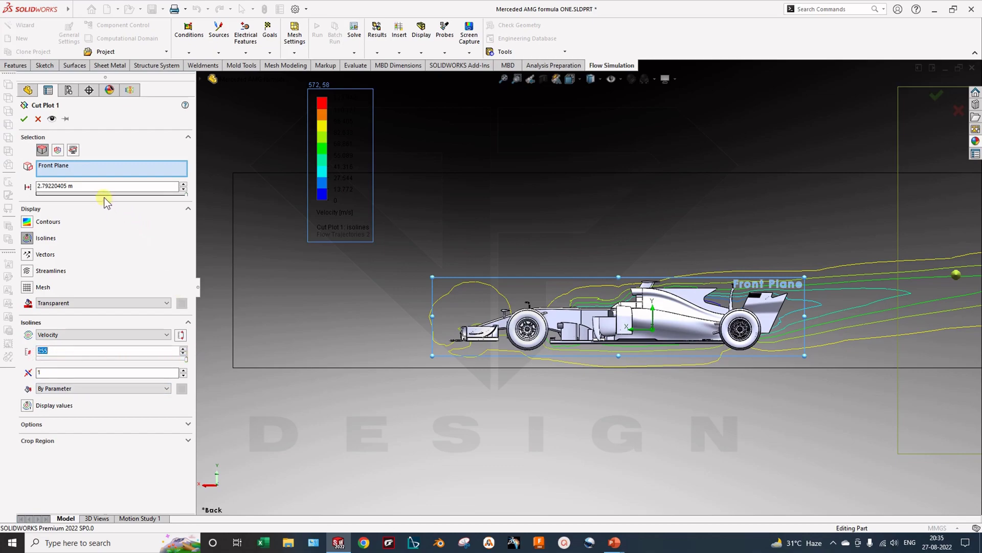
- Set the cut plot's plane offset back to 0 m and update the plot
drag(103, 196, 41, 195)
double_click(81, 186)
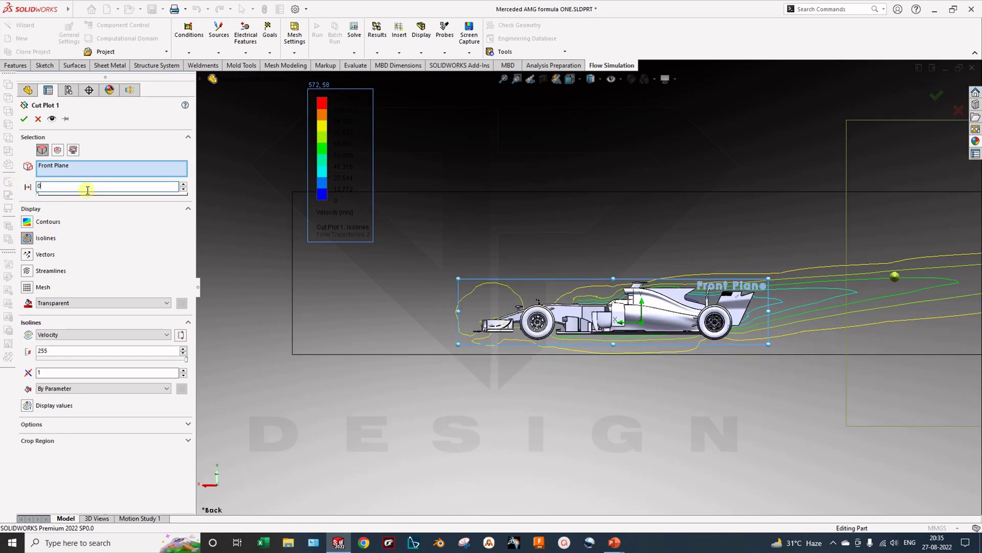
text(0)
key(Return)
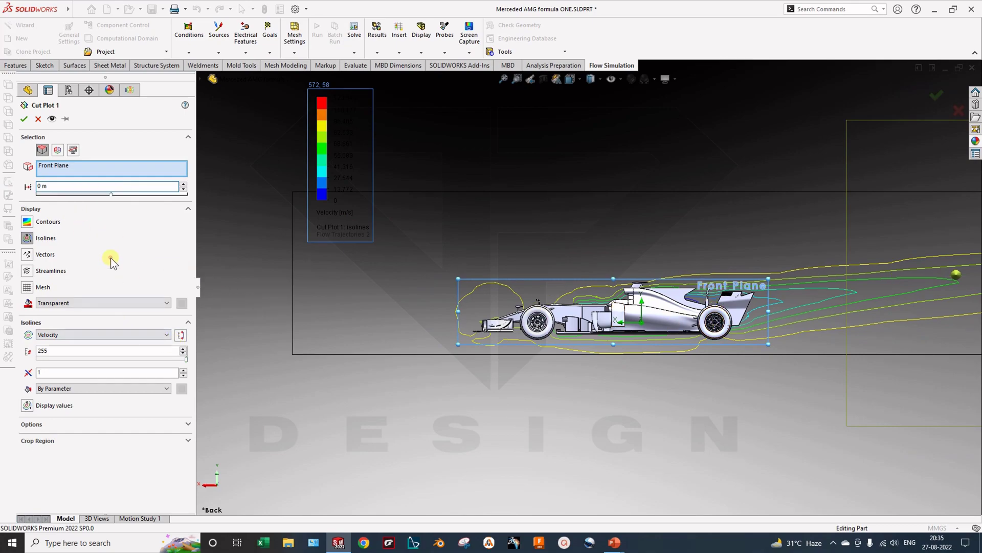
double_click(50, 351)
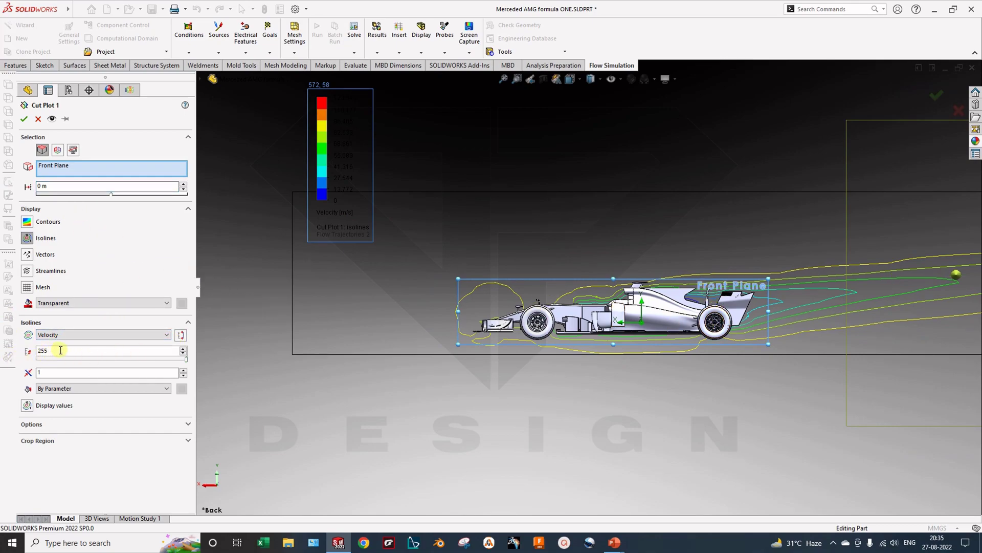
click(38, 121)
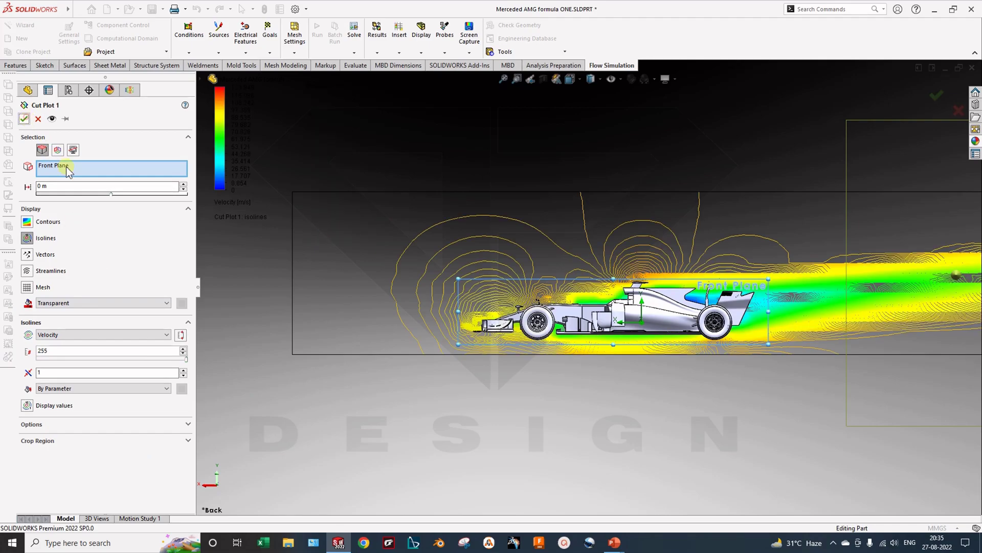
- Examine the dense velocity isolines around the car's bodywork and rear wing from the side and at an angle
scroll(586, 352, down, 3)
scroll(574, 319, down, 5)
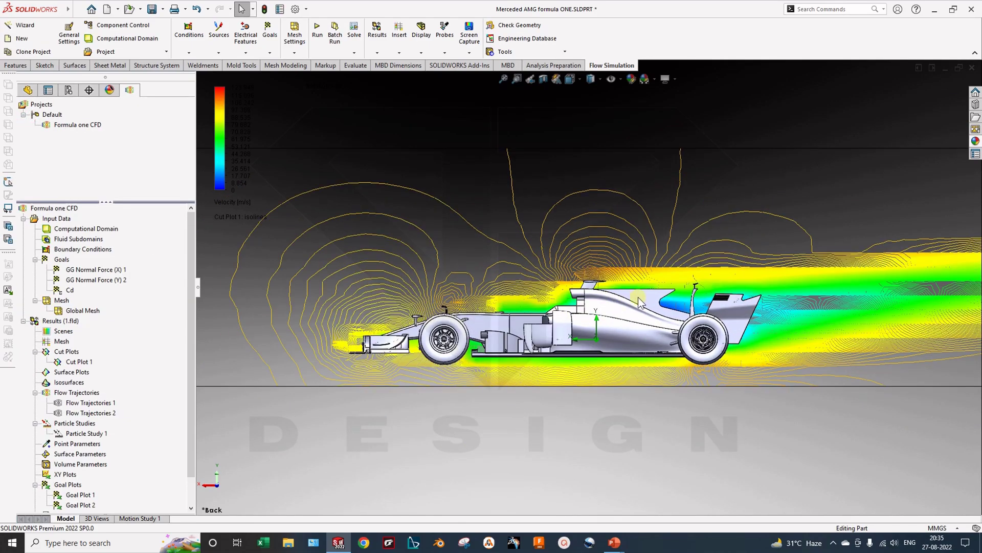
scroll(599, 326, down, 3)
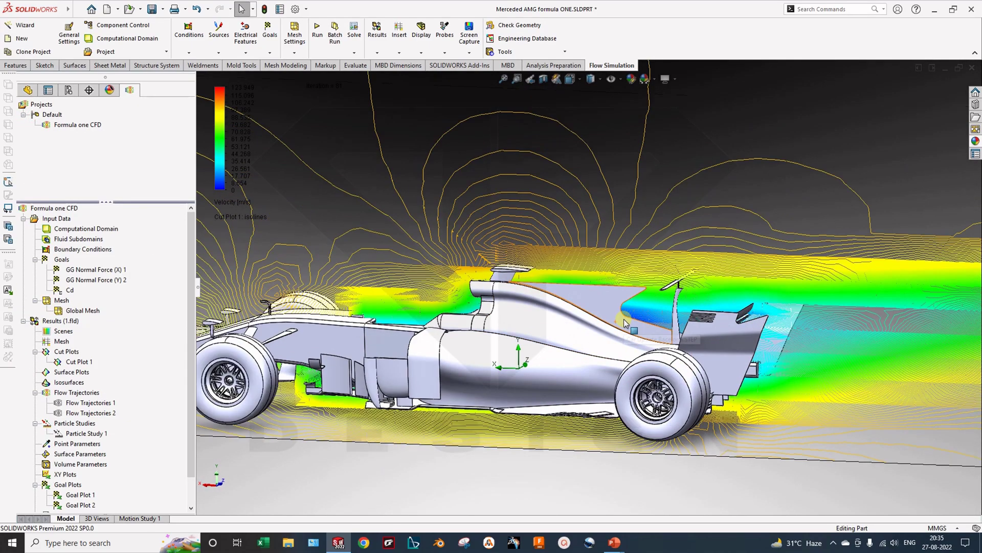
middle_drag(601, 327, 614, 349)
scroll(615, 349, up, 3)
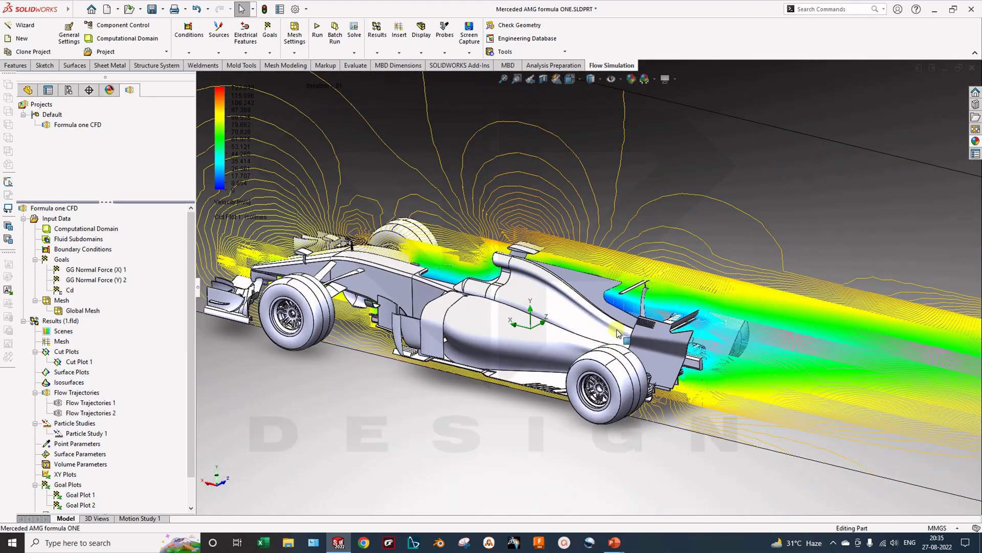
scroll(552, 348, up, 2)
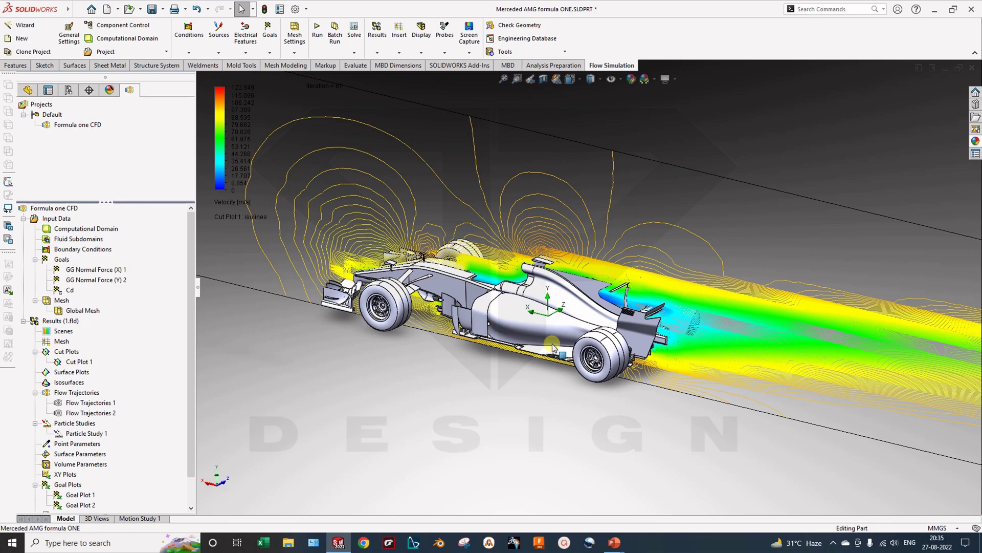
- Switch the cut plot's display from isolines to streamlines only, update it, and turn the model to a side view
right_click(89, 364)
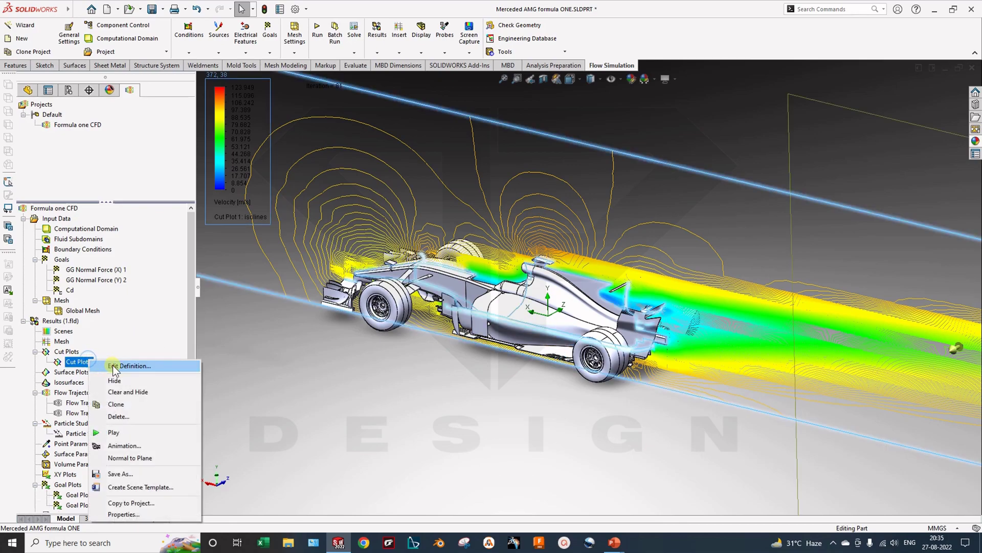
click(112, 364)
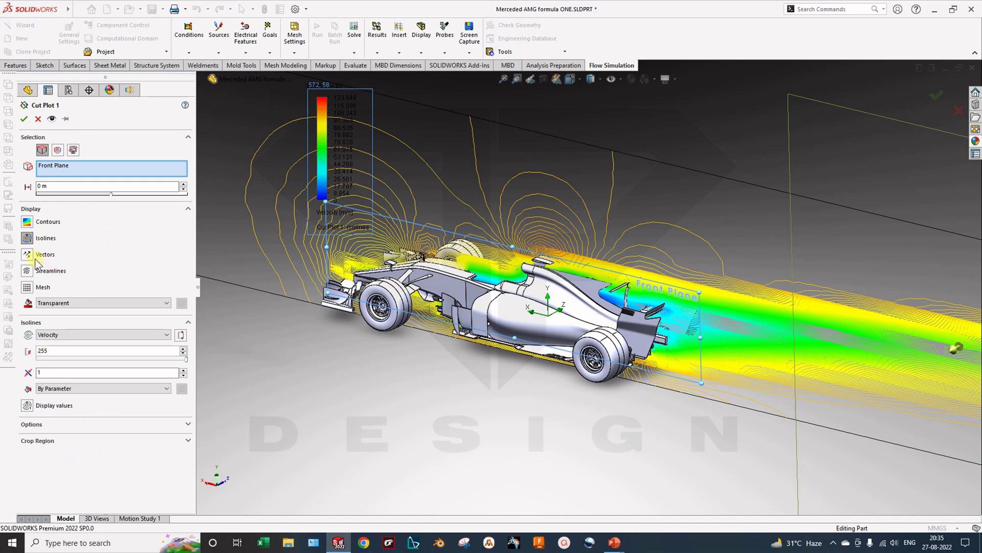
click(27, 255)
click(27, 238)
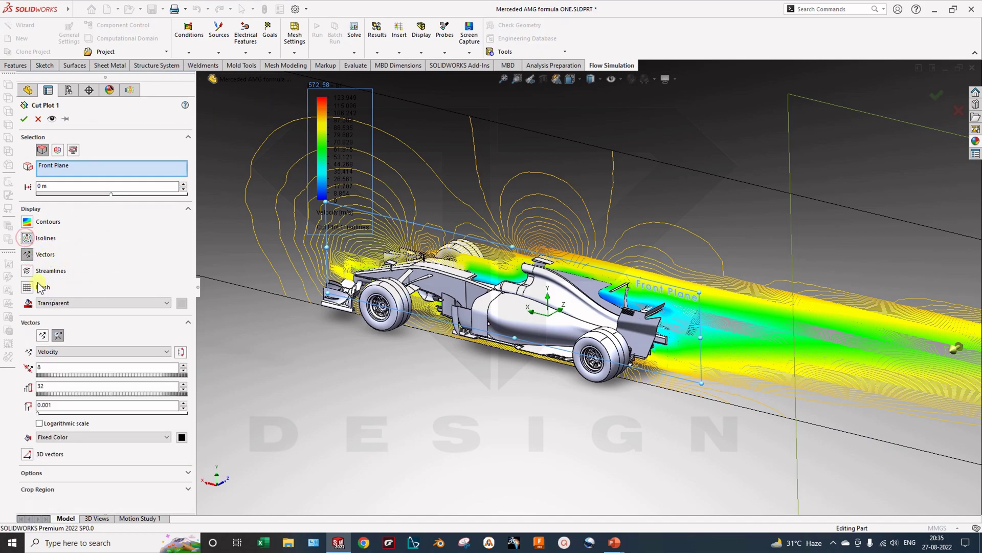
click(29, 271)
click(31, 257)
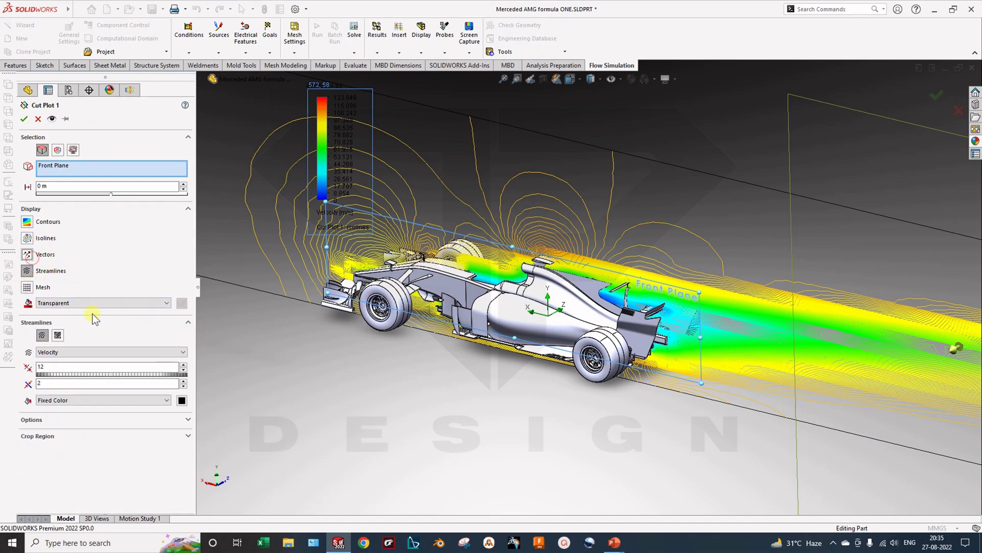
click(24, 119)
middle_drag(317, 351, 277, 337)
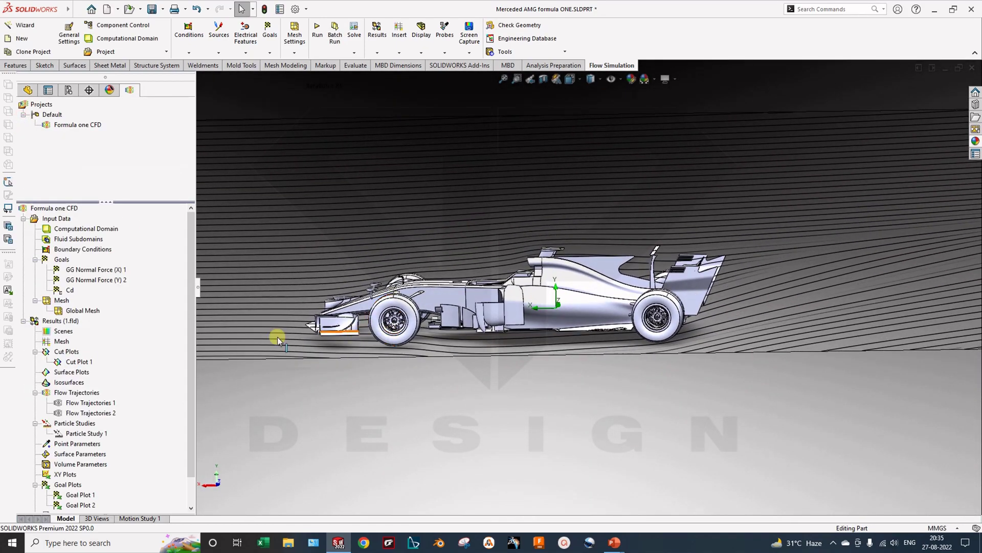
- Replace the cut plot's streamlines with pressure isolines combined with velocity vectors, and update the plot
click(77, 362)
right_click(77, 363)
click(125, 370)
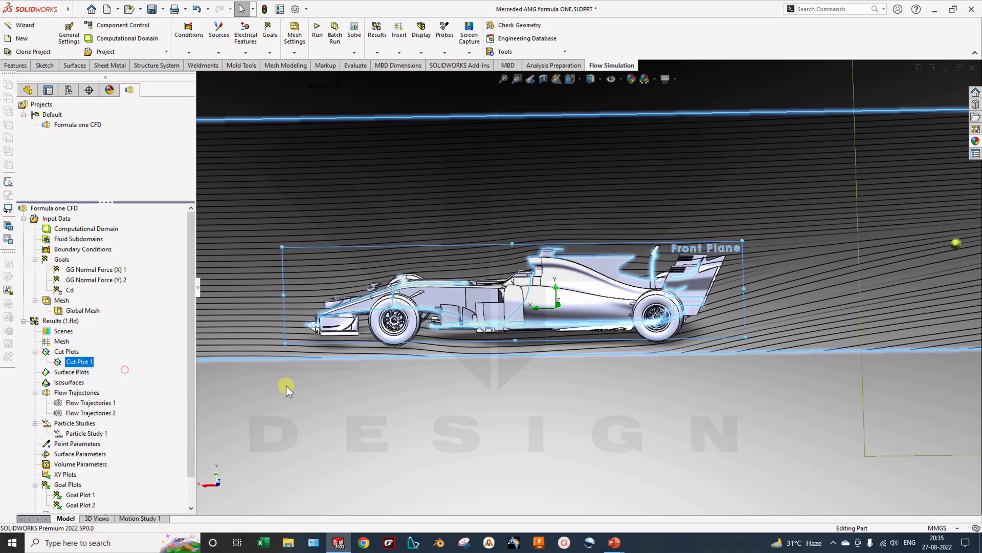
middle_drag(495, 427, 535, 481)
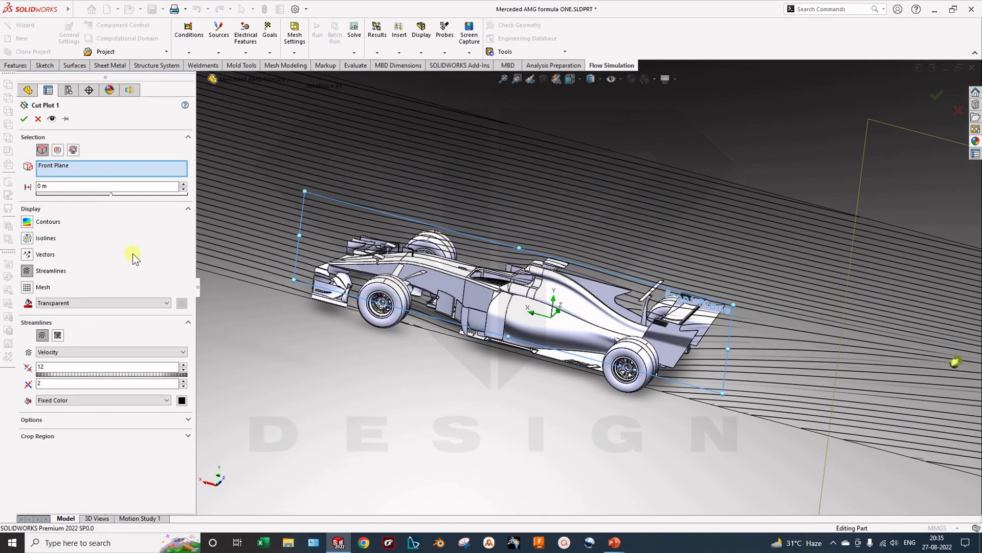
click(38, 277)
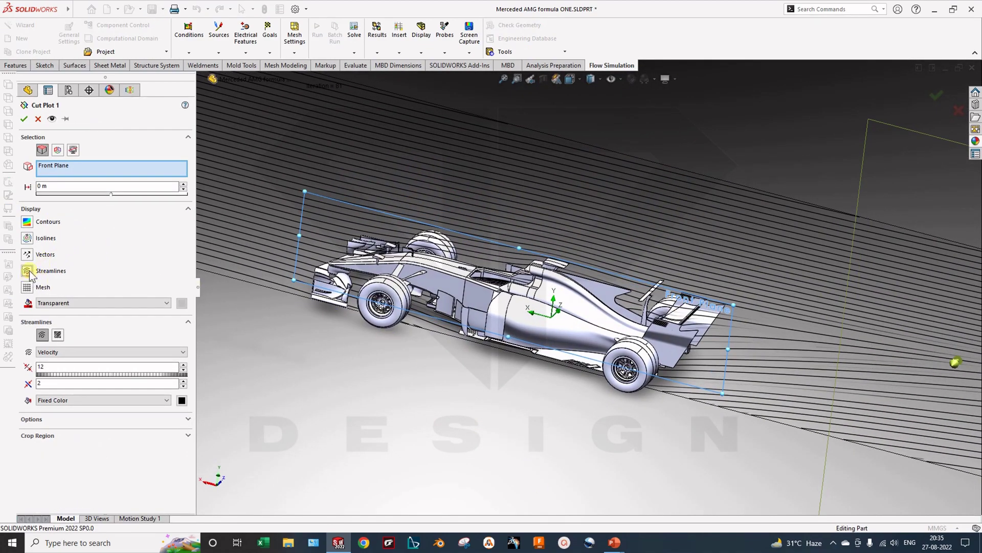
click(28, 240)
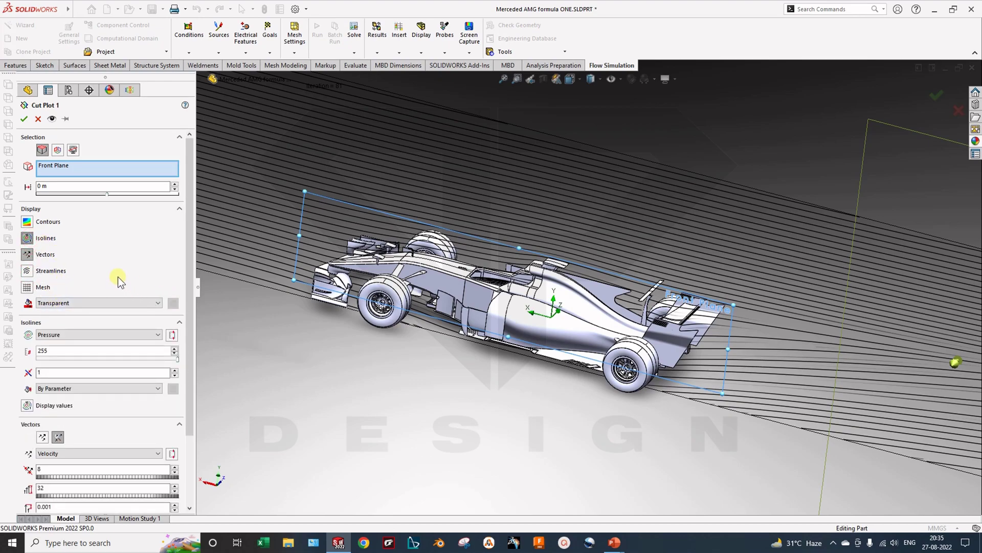
scroll(88, 423, down, 3)
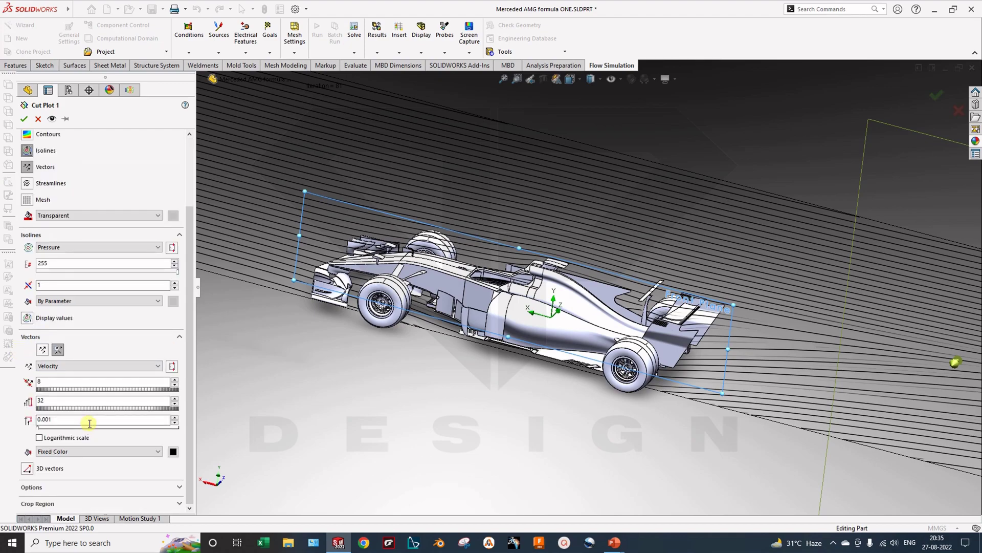
scroll(72, 437, up, 3)
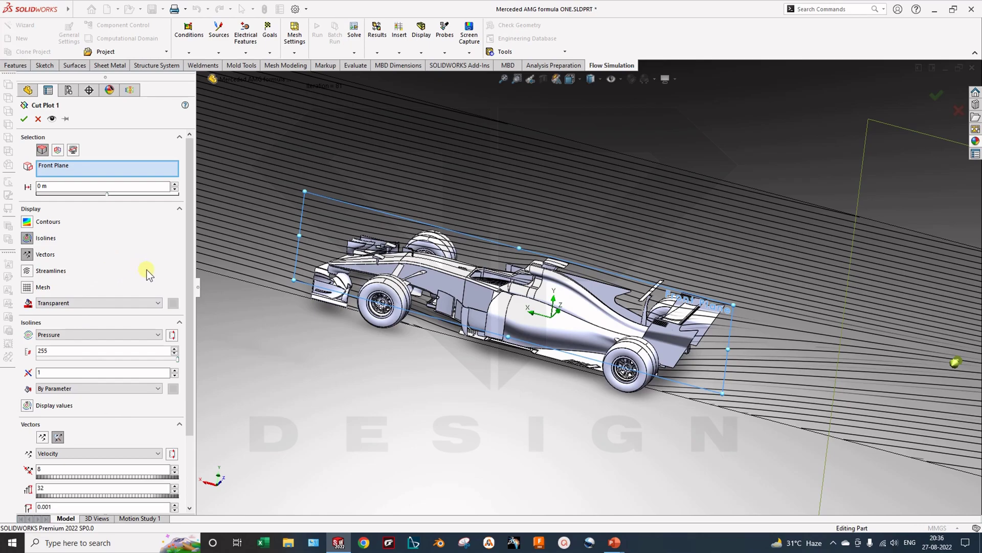
click(23, 119)
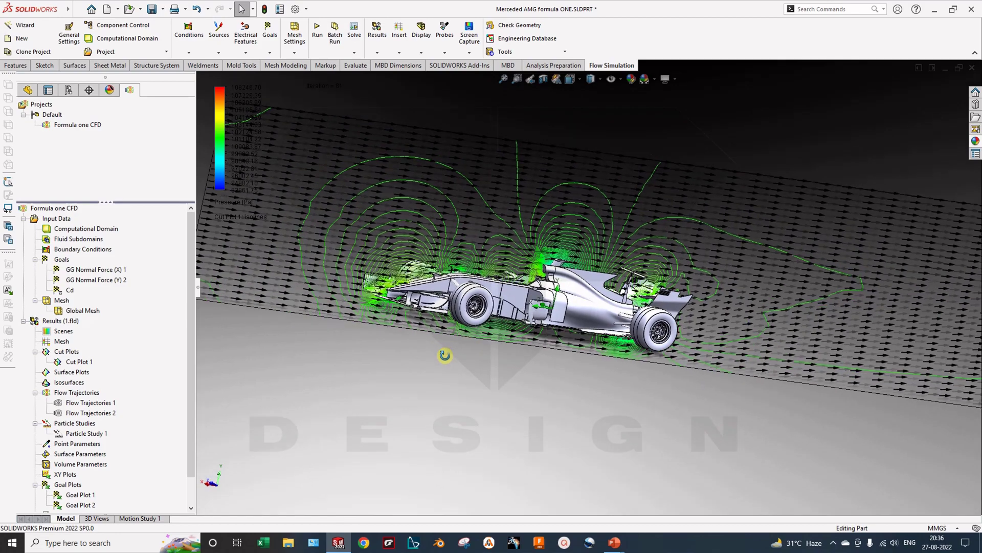
- Examine the pressure isolines and velocity vectors around the car's nose, front wheels and bodywork
key(space)
middle_drag(504, 371, 496, 400)
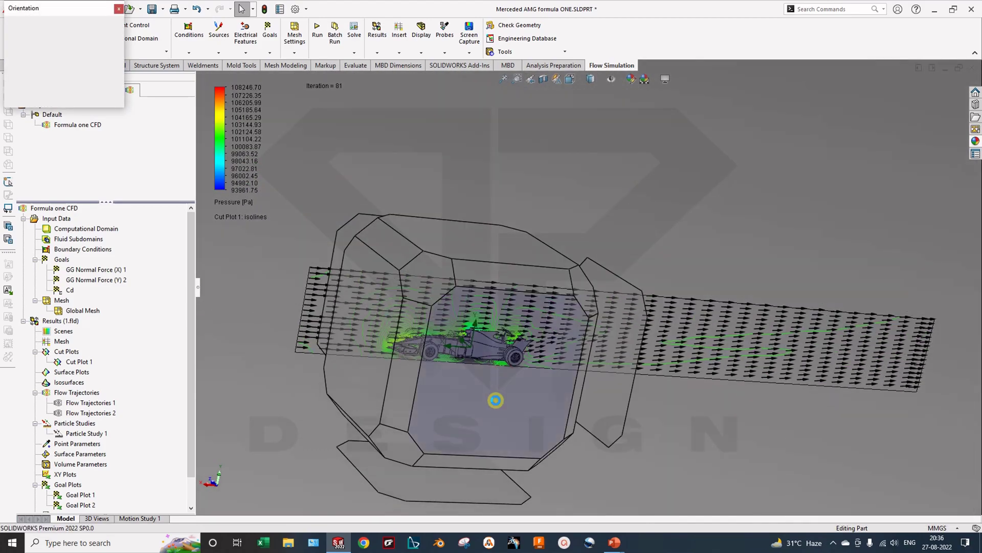
click(484, 410)
scroll(483, 413, down, 3)
scroll(591, 240, up, 3)
scroll(572, 269, down, 3)
middle_drag(572, 268, 583, 400)
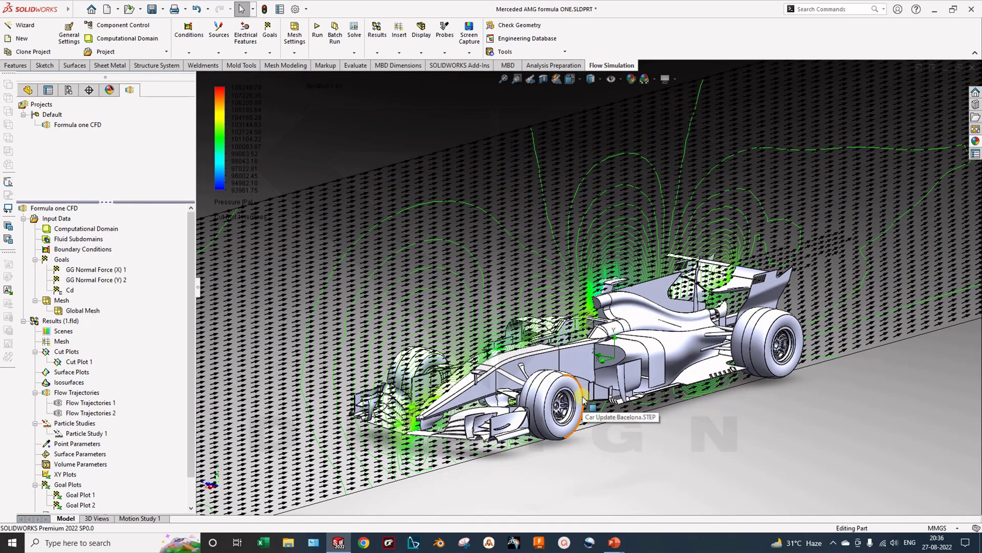
middle_drag(583, 400, 563, 368)
scroll(568, 358, down, 5)
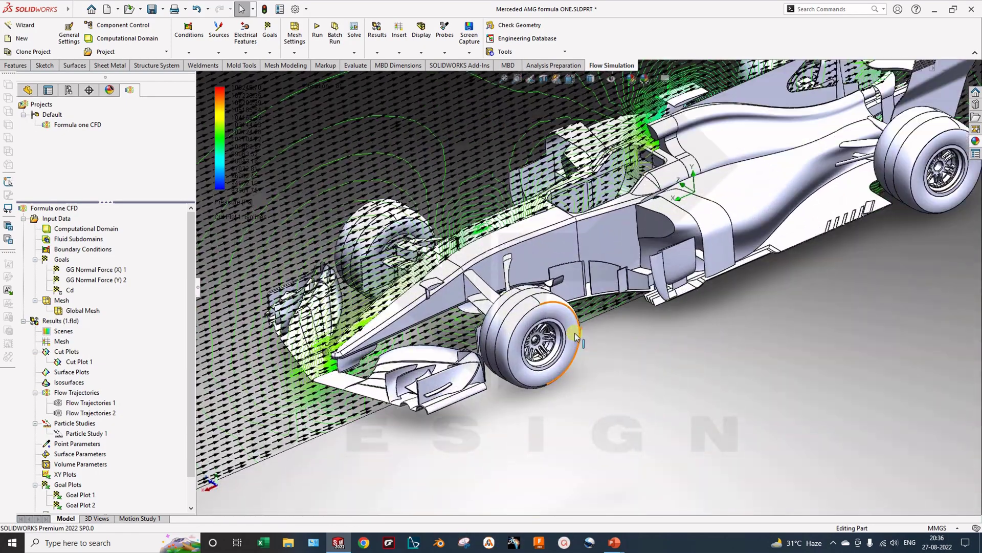
scroll(563, 340, up, 3)
scroll(543, 353, down, 6)
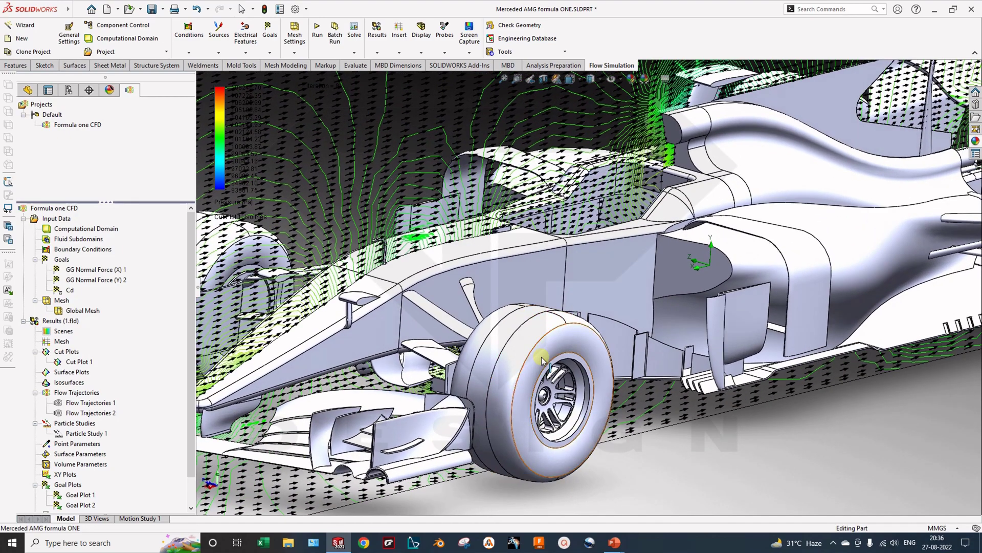